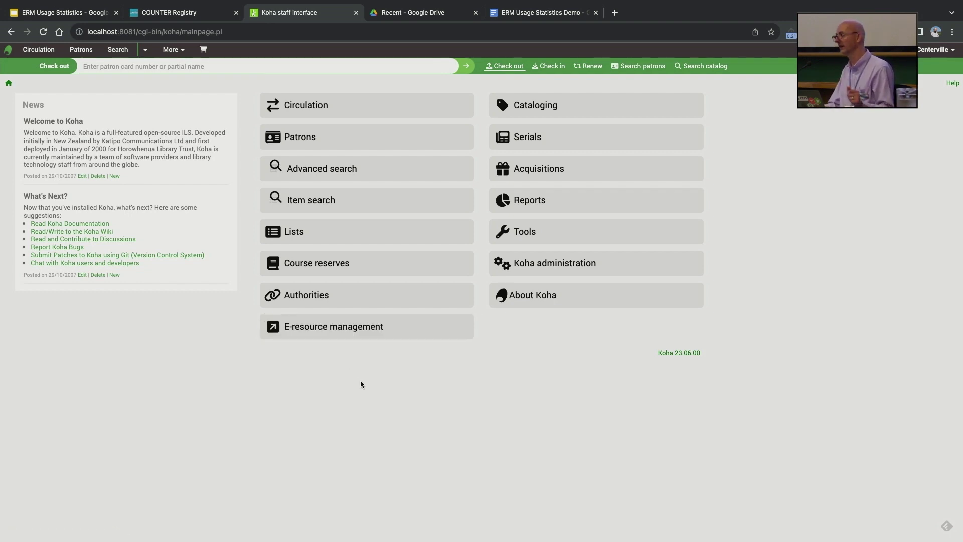
Open the eUsage data providers list in the E-resource management module.
{"action": "left_click", "coordinate": [322, 331]}
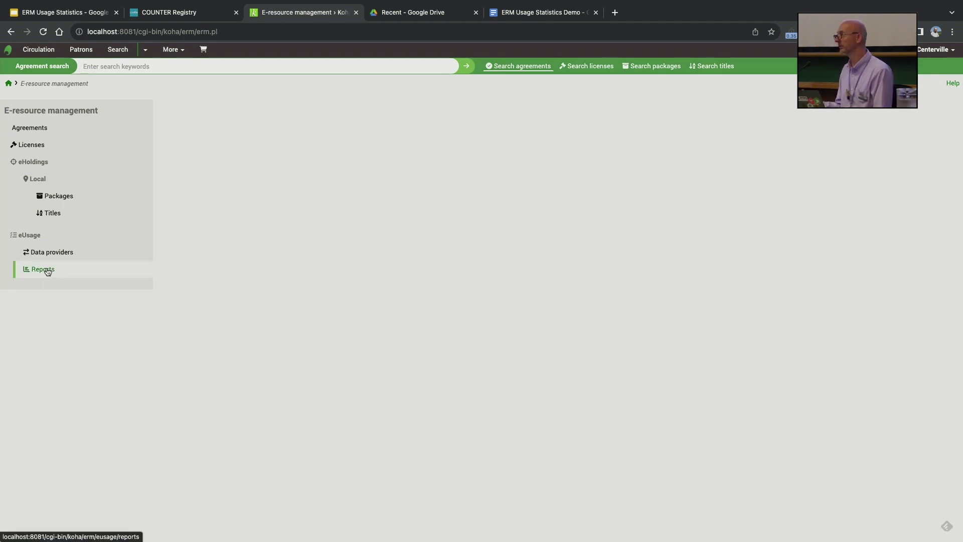
{"action": "left_click", "coordinate": [67, 259]}
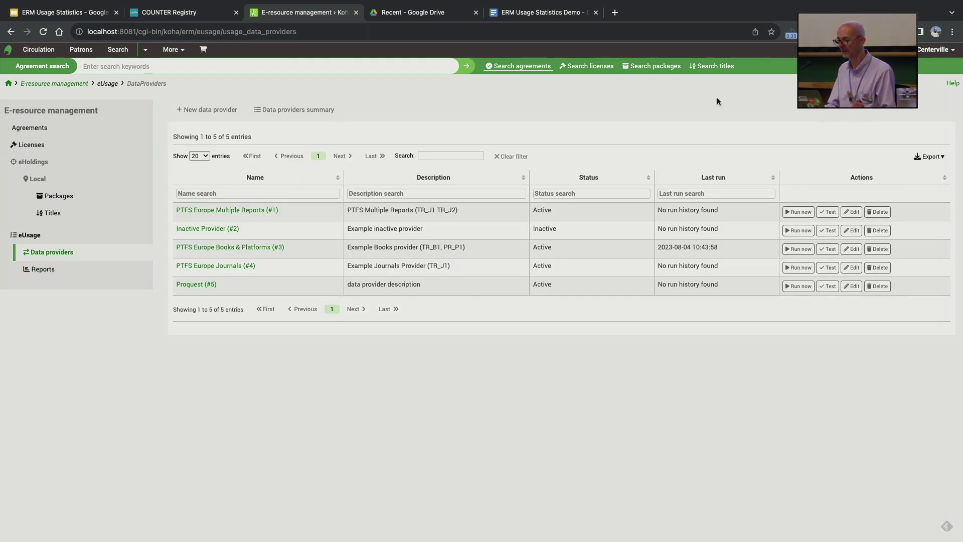
Enlarge the browser page zoom to 150%.
{"action": "left_click", "coordinate": [951, 31]}
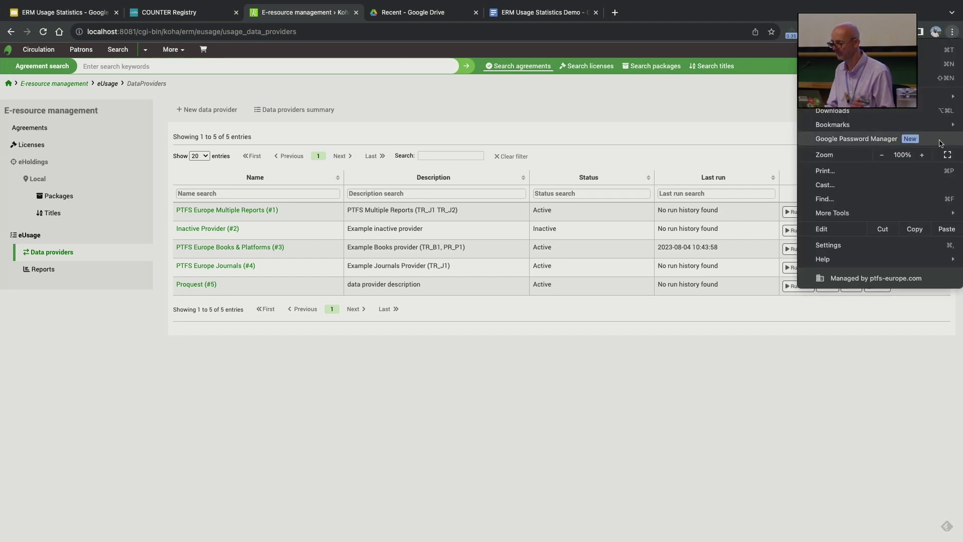
{"action": "left_click", "coordinate": [923, 156]}
{"action": "left_click", "coordinate": [923, 156]}
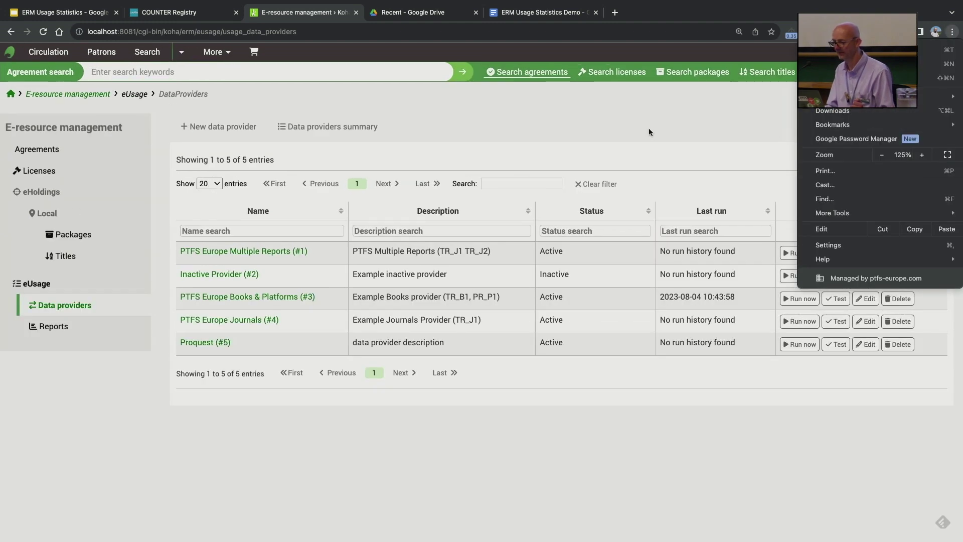
{"action": "left_click", "coordinate": [621, 119]}
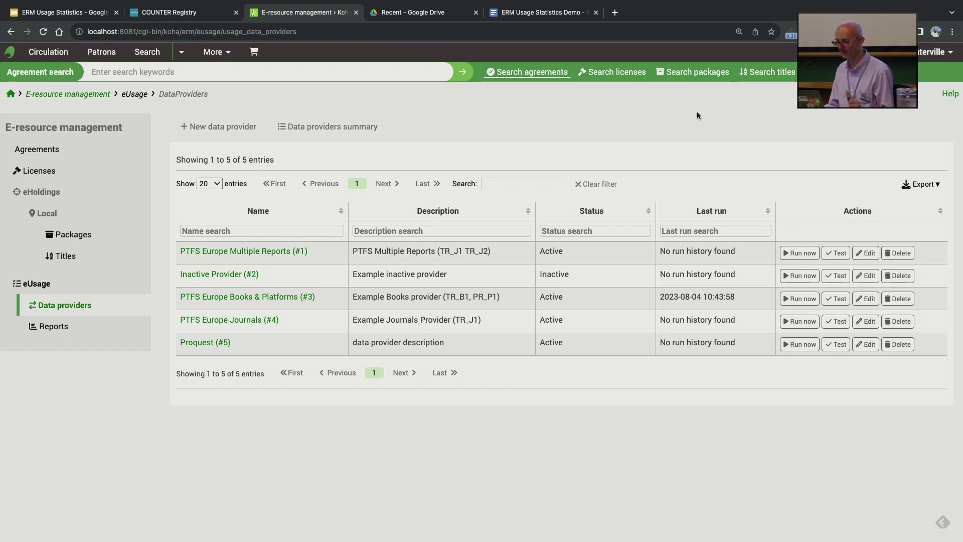
{"action": "left_click", "coordinate": [952, 31]}
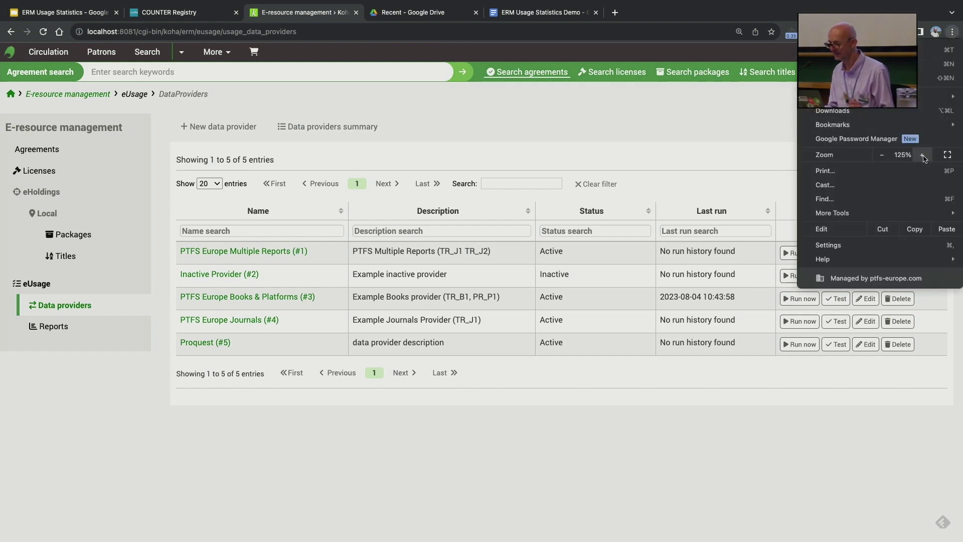
{"action": "left_click", "coordinate": [921, 155]}
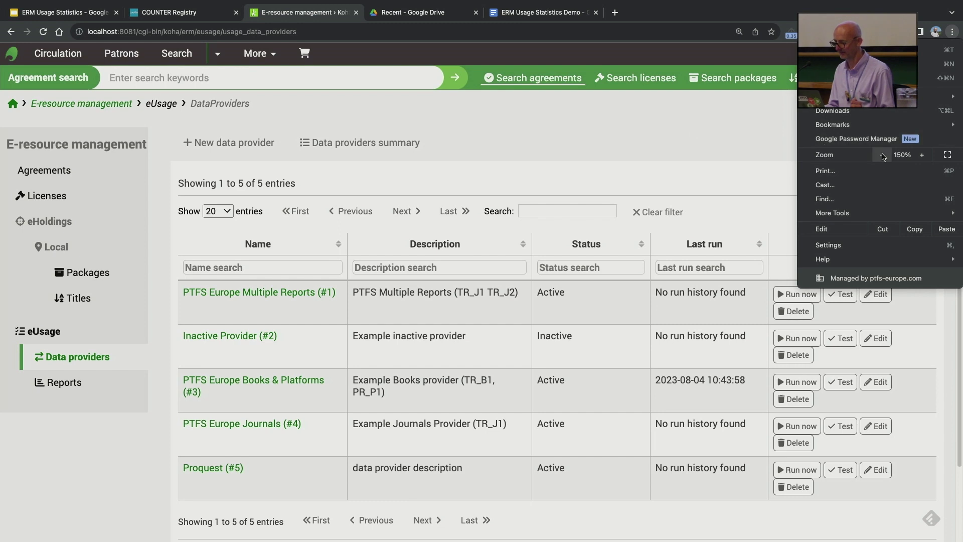
{"action": "left_click", "coordinate": [714, 125]}
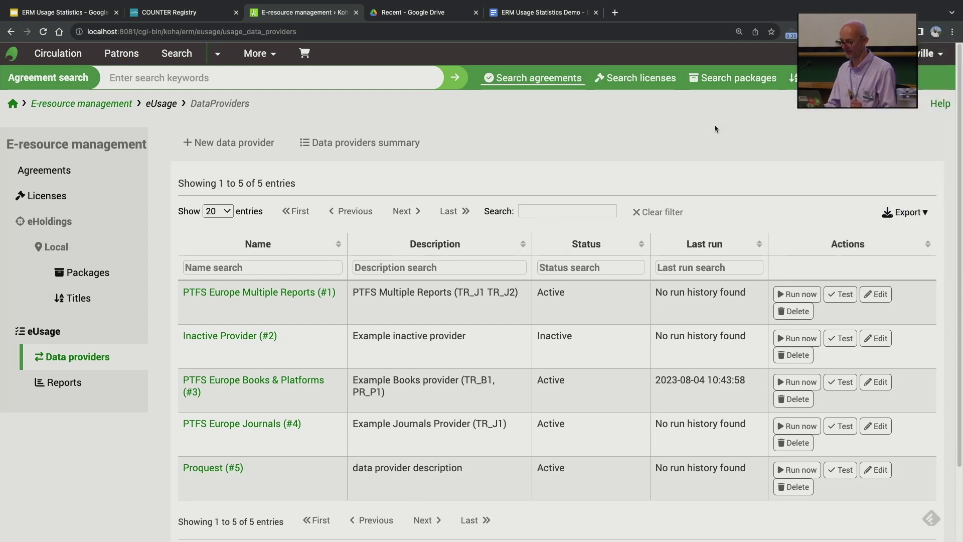
Try to run the harvester for Inactive Provider (#2) and decline updating its status to Active.
{"action": "scroll", "coordinate": [697, 143], "scroll_direction": "down", "scroll_amount": 1}
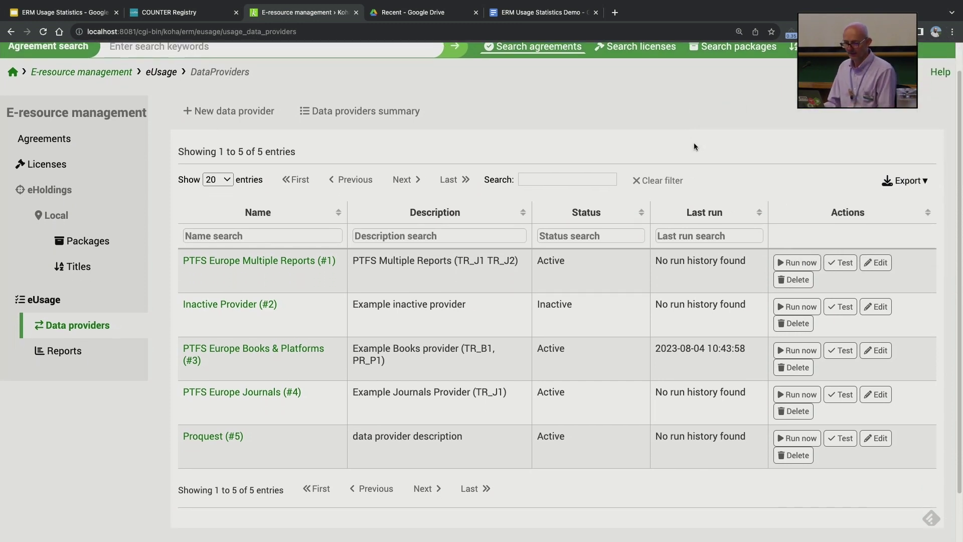
{"action": "scroll", "coordinate": [693, 159], "scroll_direction": "down", "scroll_amount": 1}
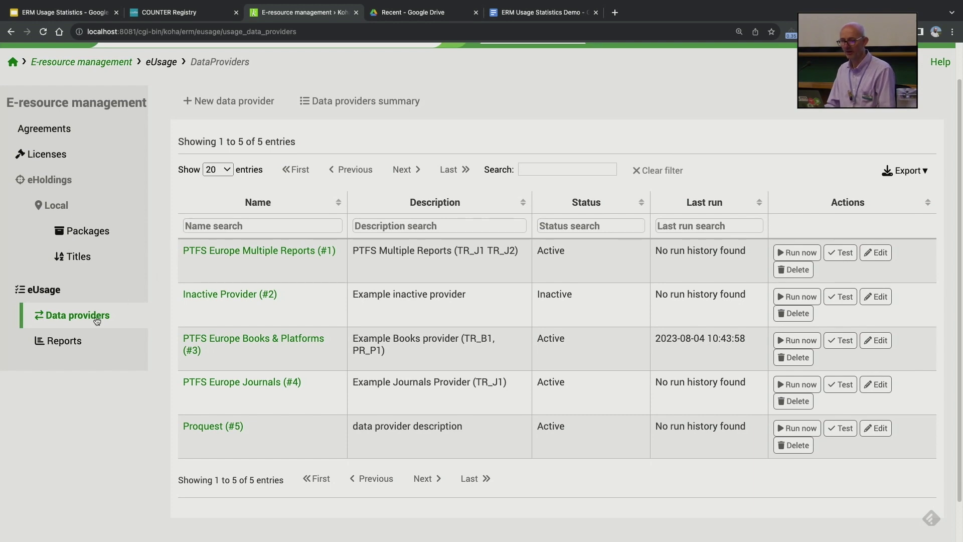
{"action": "scroll", "coordinate": [103, 284], "scroll_direction": "up", "scroll_amount": 1}
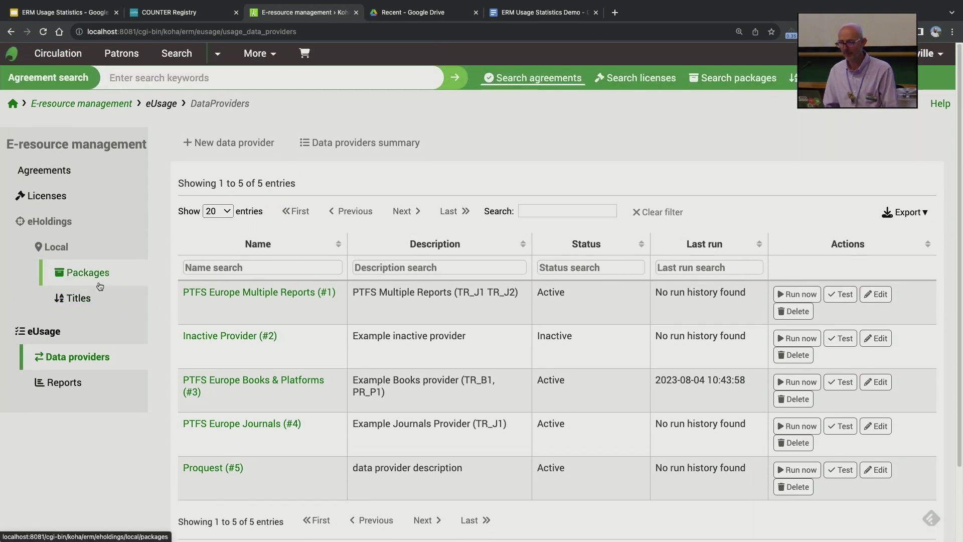
{"action": "scroll", "coordinate": [100, 286], "scroll_direction": "down", "scroll_amount": 1}
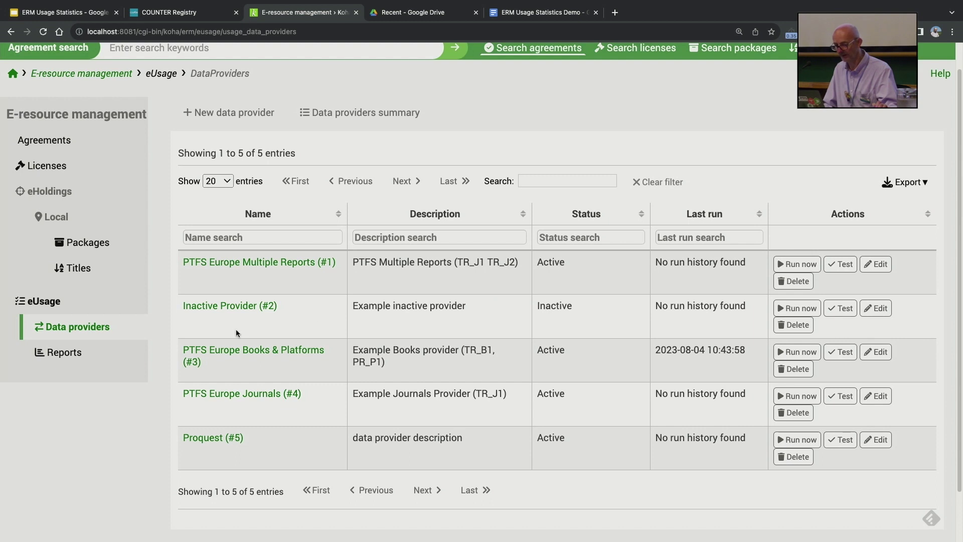
{"action": "left_click", "coordinate": [798, 311]}
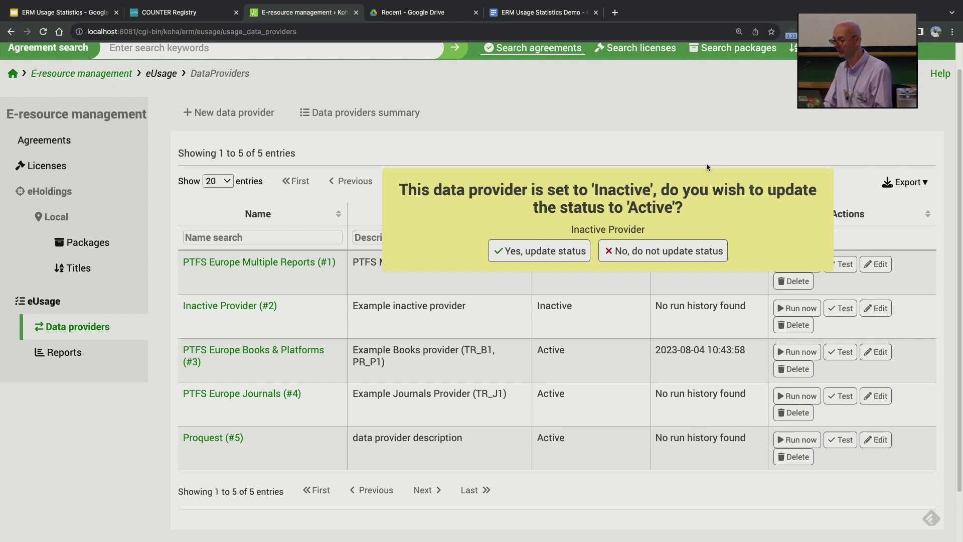
{"action": "left_click", "coordinate": [650, 251]}
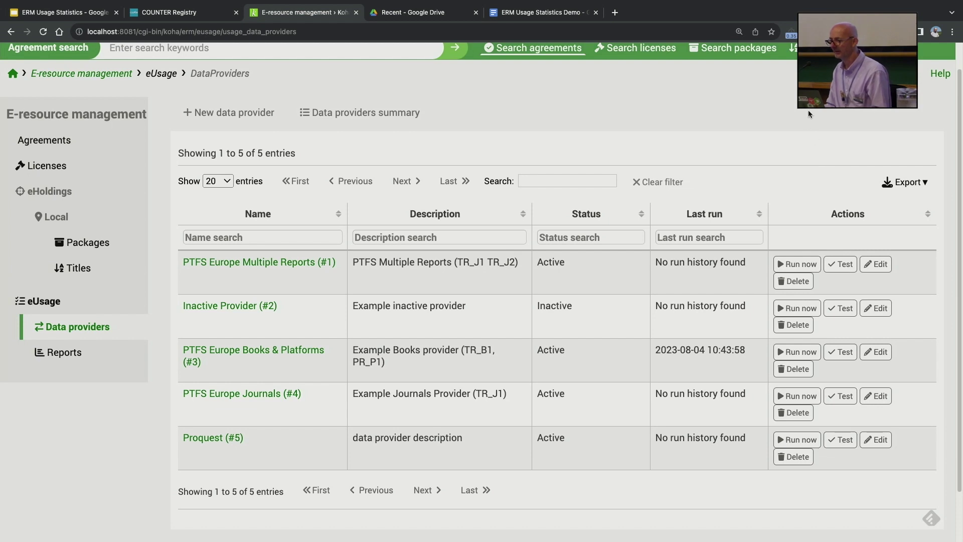
Test the harvester connection for the PTFS Europe Multiple Reports data provider.
{"action": "mouse_move", "coordinate": [833, 3]}
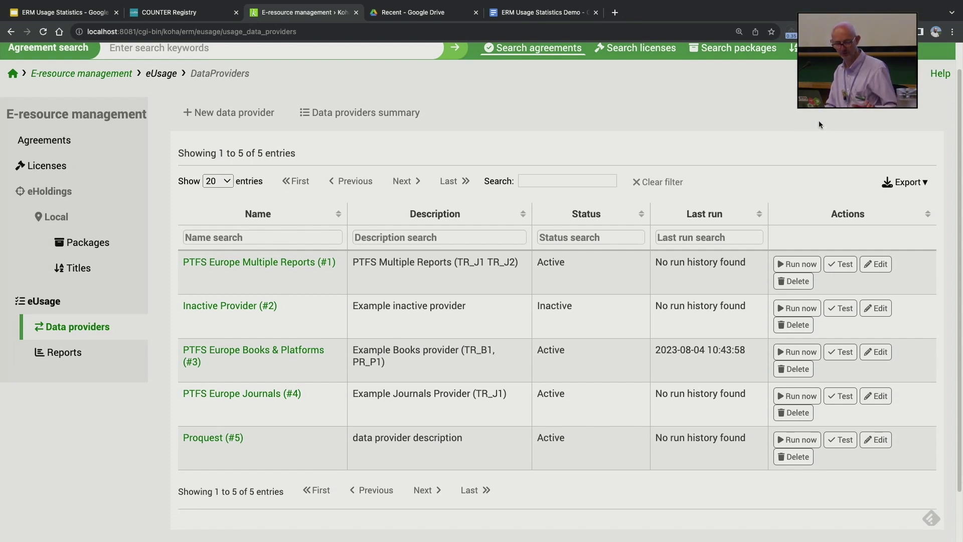
{"action": "left_click", "coordinate": [842, 269]}
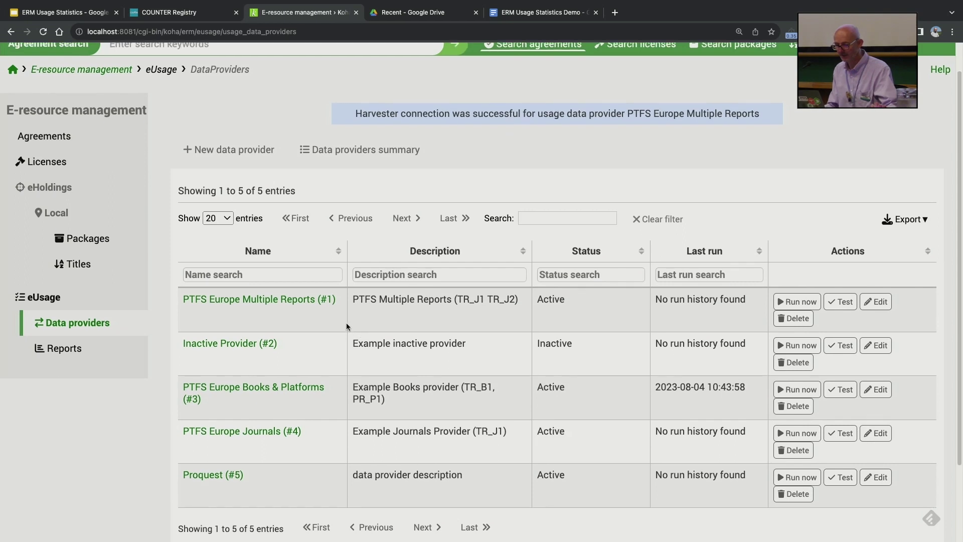
Open the PTFS Europe Books & Platforms provider's edit form, look it over, and return to the data providers list.
{"action": "scroll", "coordinate": [346, 323], "scroll_direction": "down", "scroll_amount": 3}
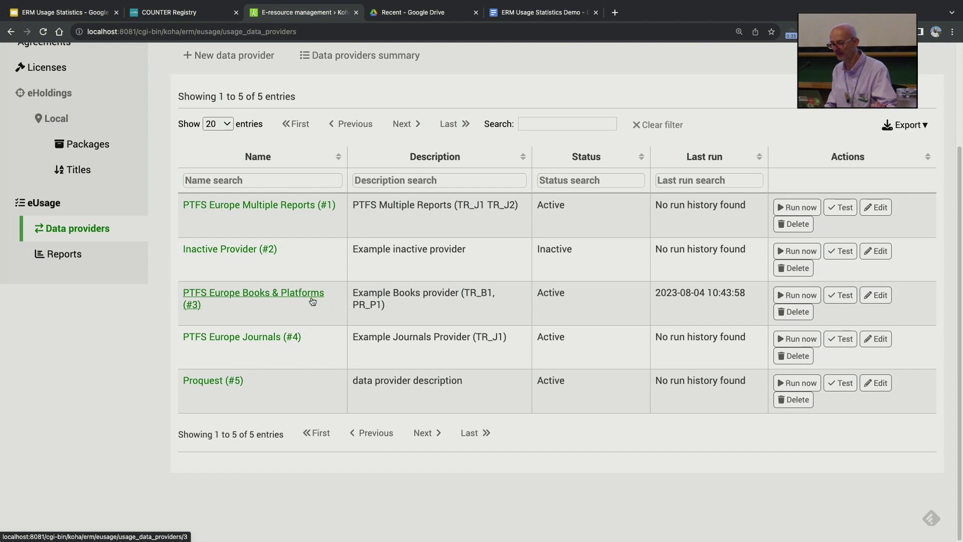
{"action": "left_click", "coordinate": [882, 296]}
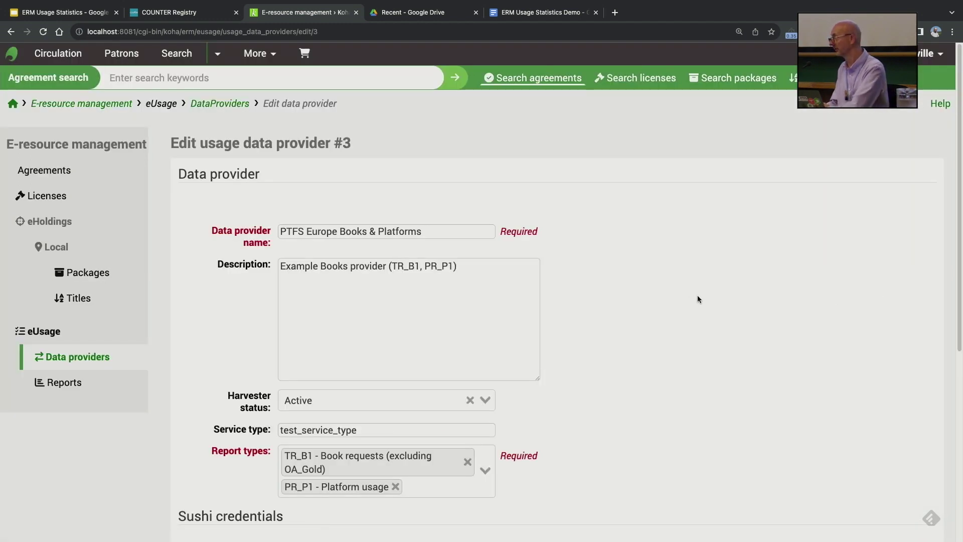
{"action": "scroll", "coordinate": [697, 300], "scroll_direction": "down", "scroll_amount": 3}
{"action": "scroll", "coordinate": [696, 300], "scroll_direction": "up", "scroll_amount": 1}
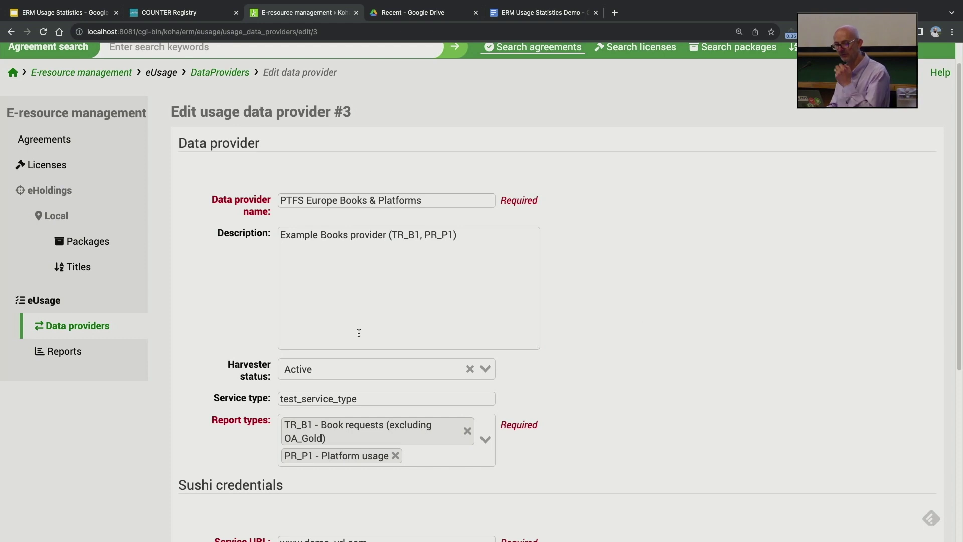
{"action": "left_click", "coordinate": [77, 327]}
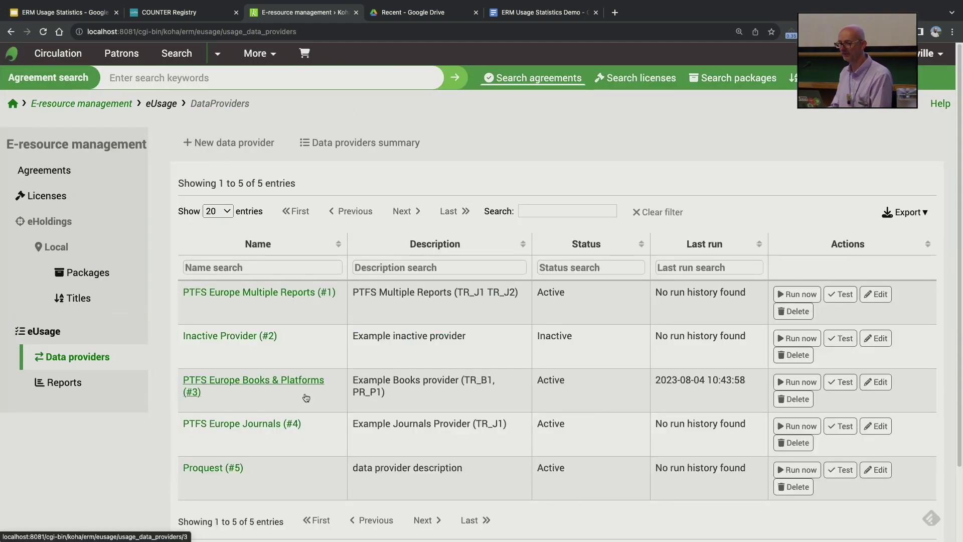
Open the PTFS Europe Books & Platforms provider for editing and review its harvester status options and Sushi credentials.
{"action": "left_click", "coordinate": [876, 383]}
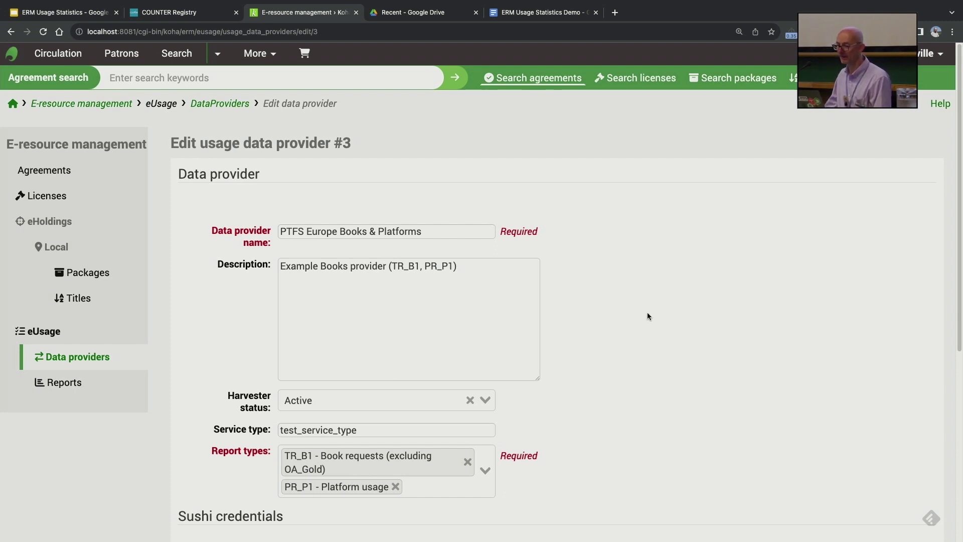
{"action": "scroll", "coordinate": [646, 315], "scroll_direction": "down", "scroll_amount": 3}
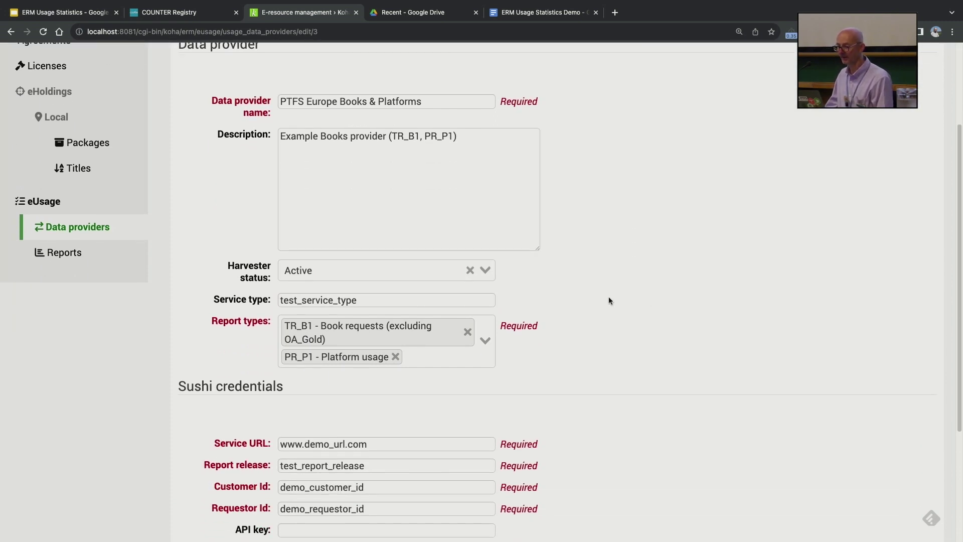
{"action": "scroll", "coordinate": [630, 314], "scroll_direction": "down", "scroll_amount": 2}
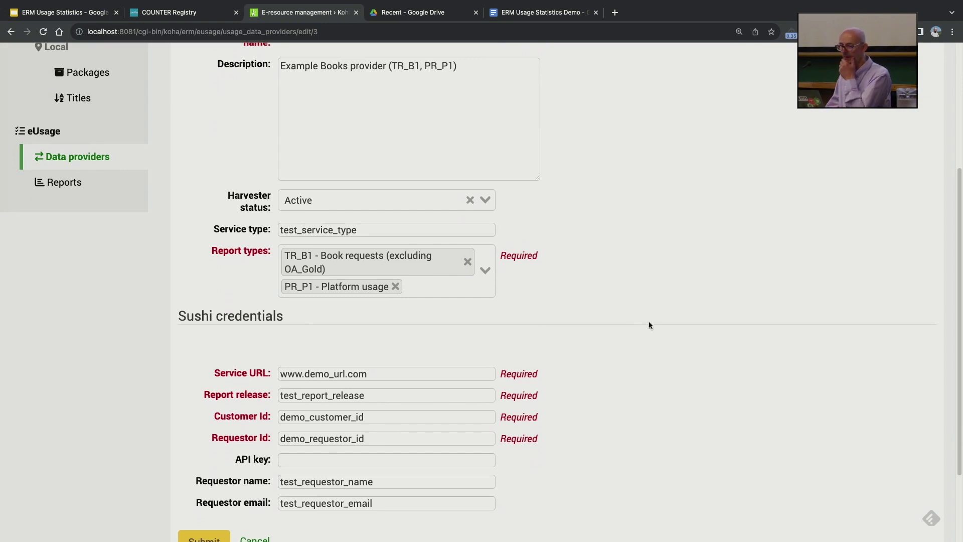
{"action": "scroll", "coordinate": [589, 306], "scroll_direction": "down", "scroll_amount": 1}
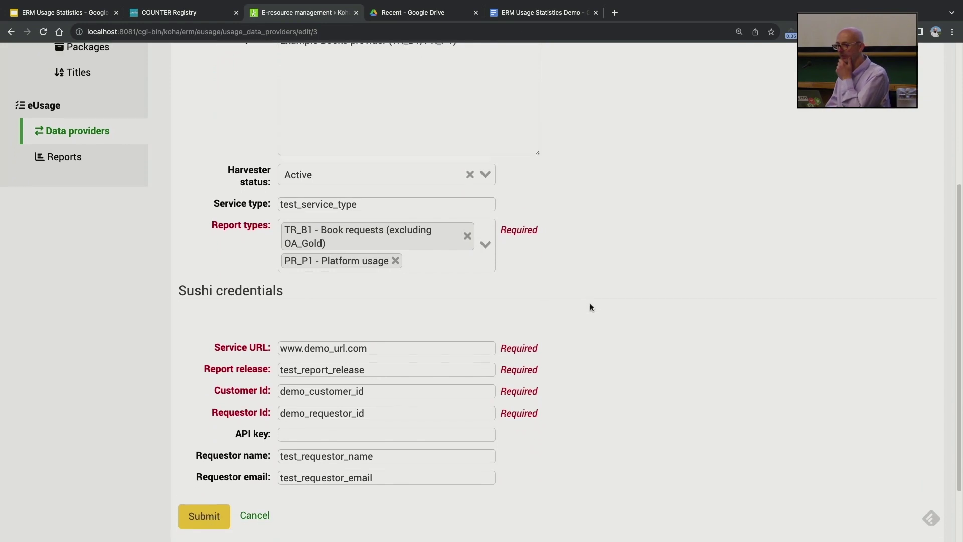
{"action": "left_click", "coordinate": [379, 163]}
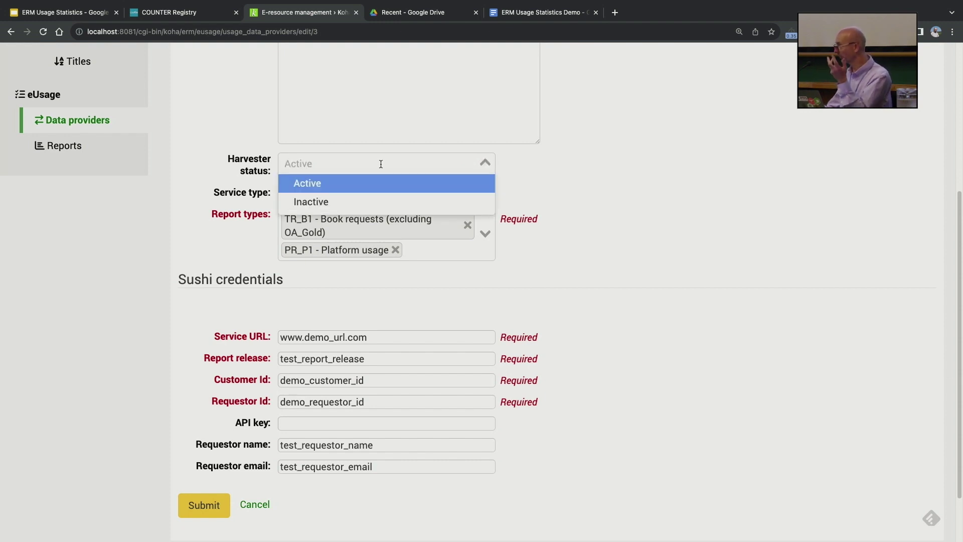
{"action": "left_click", "coordinate": [614, 176]}
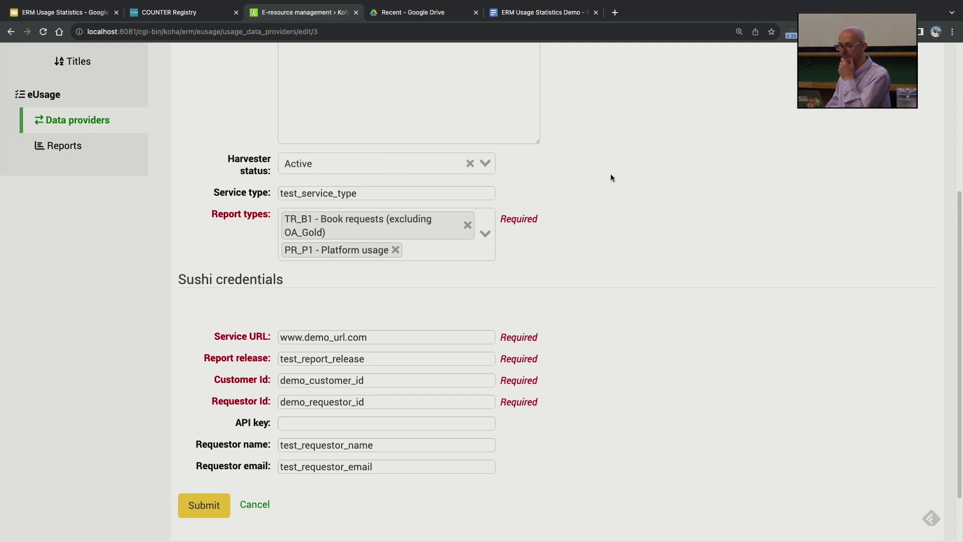
{"action": "scroll", "coordinate": [573, 230], "scroll_direction": "down", "scroll_amount": 2}
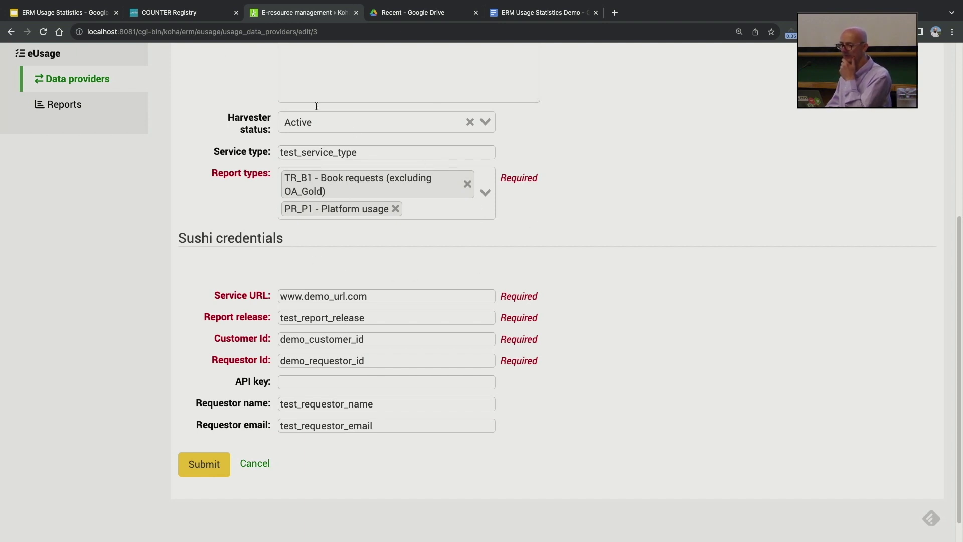
Switch to the COUNTER Registry, examine the platform's supported reports and SUSHI information, and return to the Koha edit form.
{"action": "left_click", "coordinate": [171, 12]}
{"action": "scroll", "coordinate": [361, 186], "scroll_direction": "down", "scroll_amount": 3}
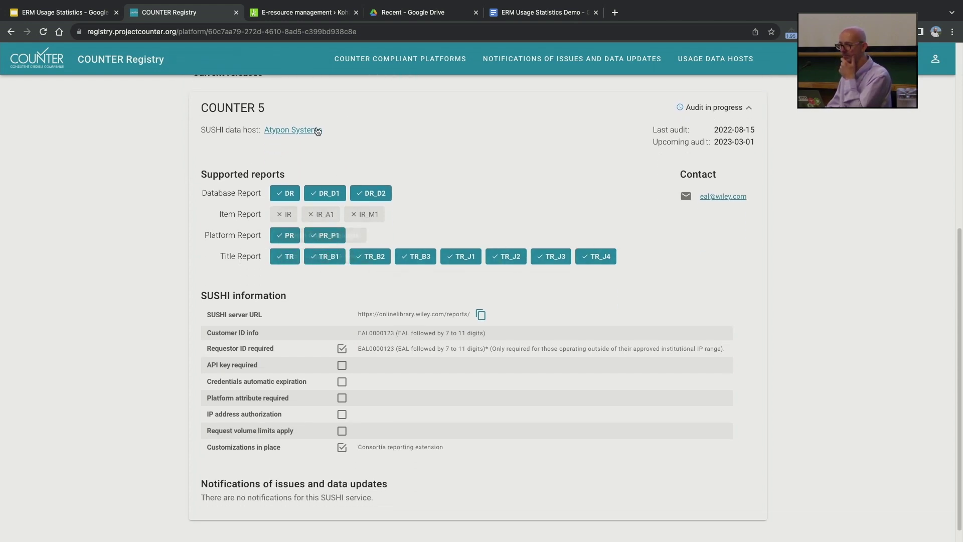
{"action": "left_click", "coordinate": [305, 14]}
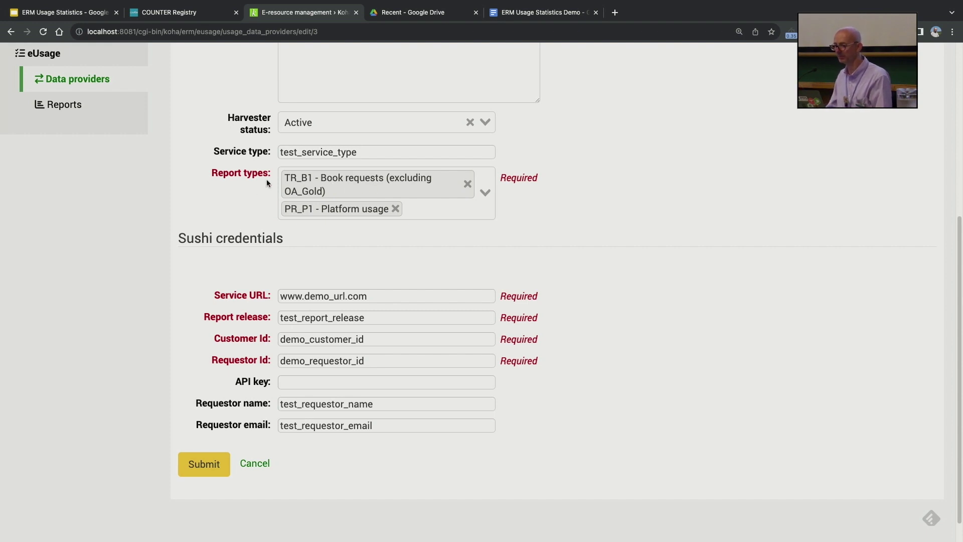
Browse the available report types and add TR_B2 - Book access denied to the provider's report types.
{"action": "left_click", "coordinate": [484, 190]}
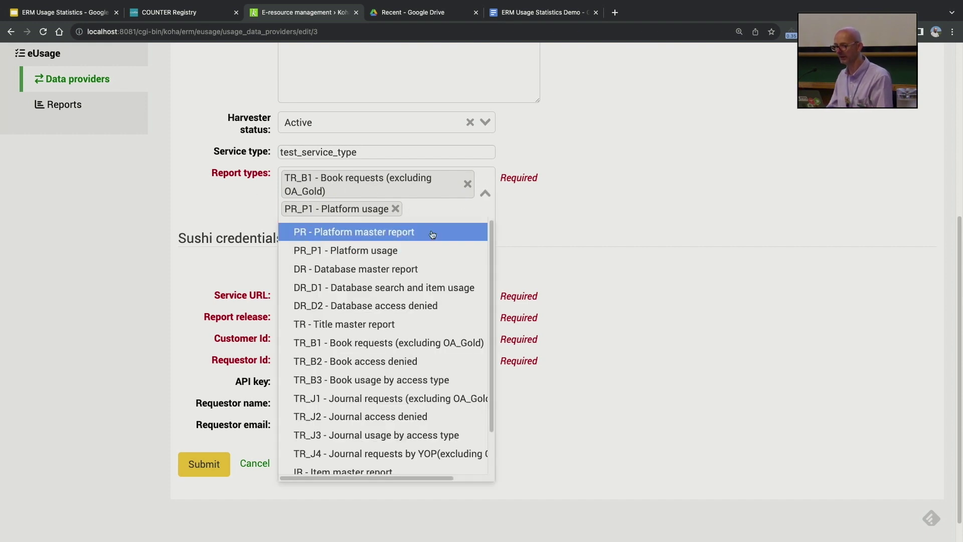
{"action": "scroll", "coordinate": [411, 257], "scroll_direction": "down", "scroll_amount": 1}
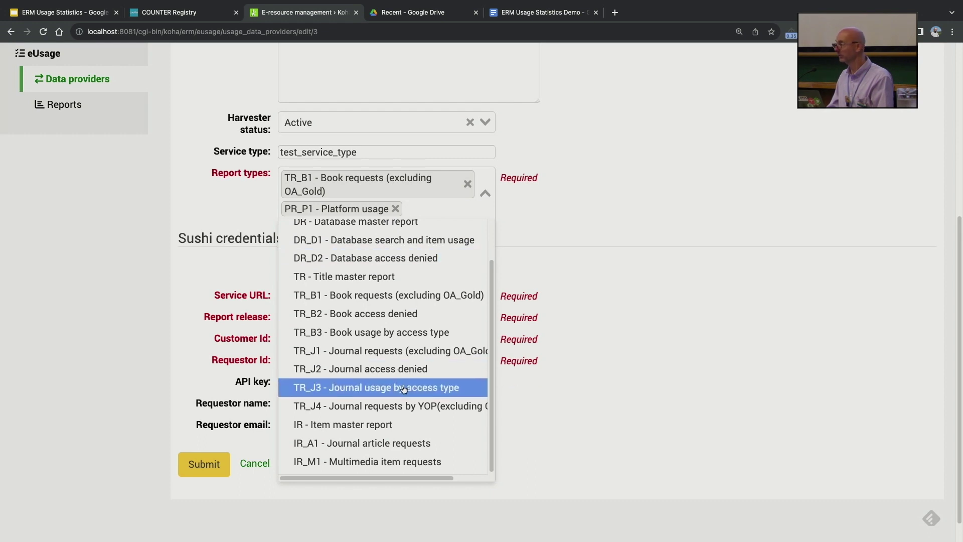
{"action": "scroll", "coordinate": [404, 387], "scroll_direction": "up", "scroll_amount": 1}
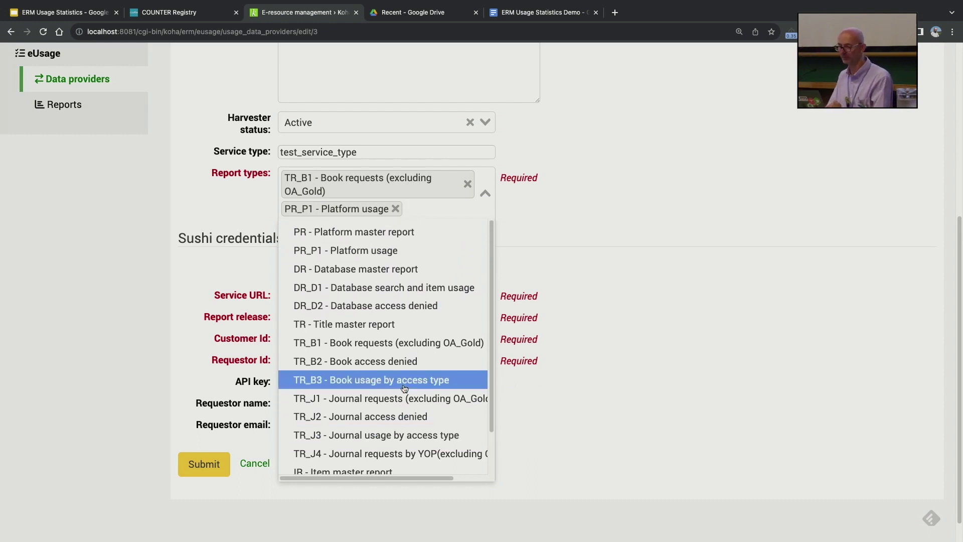
{"action": "scroll", "coordinate": [392, 343], "scroll_direction": "down", "scroll_amount": 1}
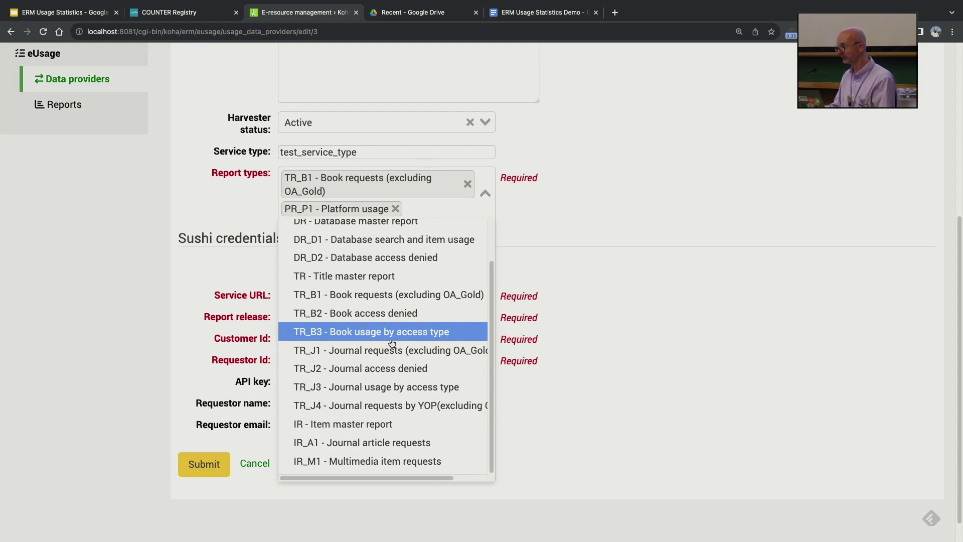
{"action": "left_click", "coordinate": [566, 212]}
{"action": "left_click", "coordinate": [487, 194]}
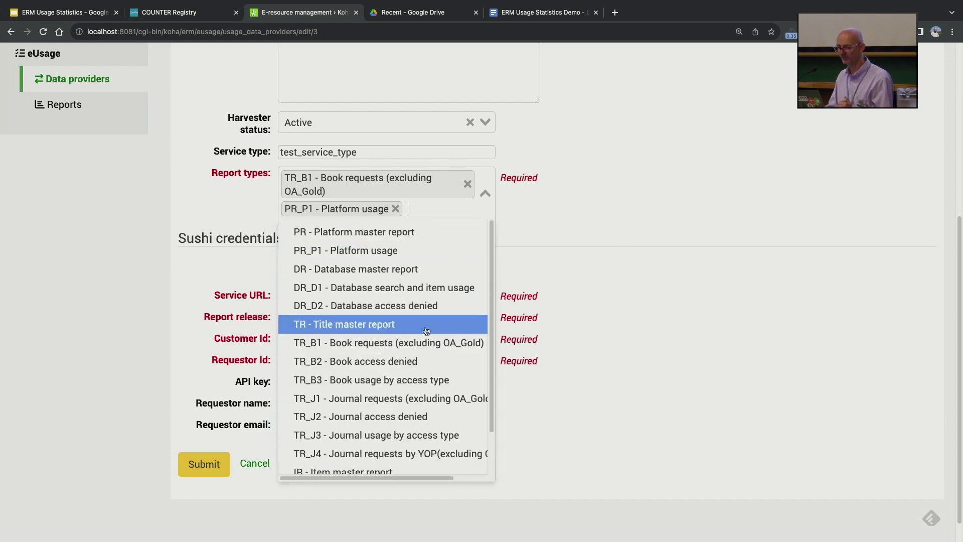
{"action": "left_click", "coordinate": [381, 361]}
{"action": "left_click", "coordinate": [439, 229]}
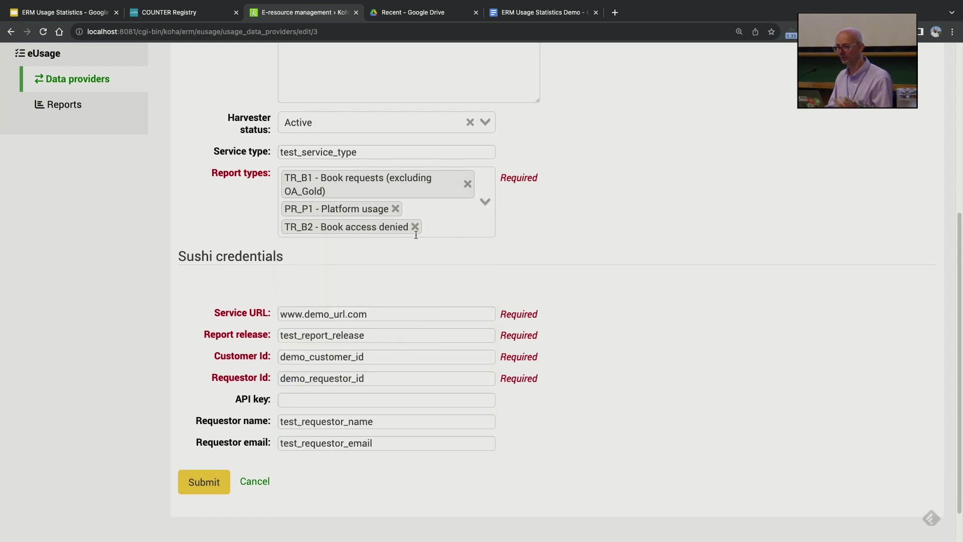
Remove TR_B2 - Book access denied from the provider's report types.
{"action": "left_click", "coordinate": [416, 227]}
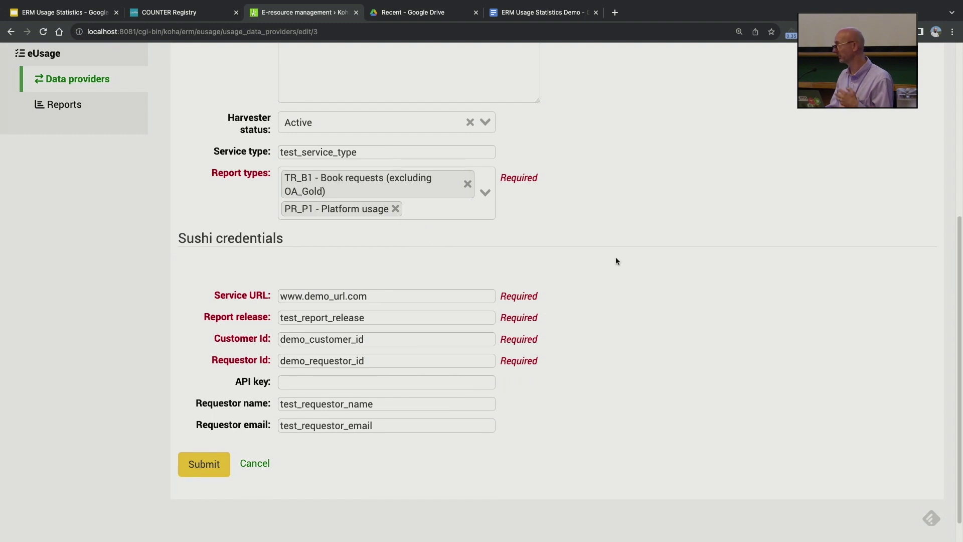
{"action": "scroll", "coordinate": [621, 285], "scroll_direction": "down", "scroll_amount": 1}
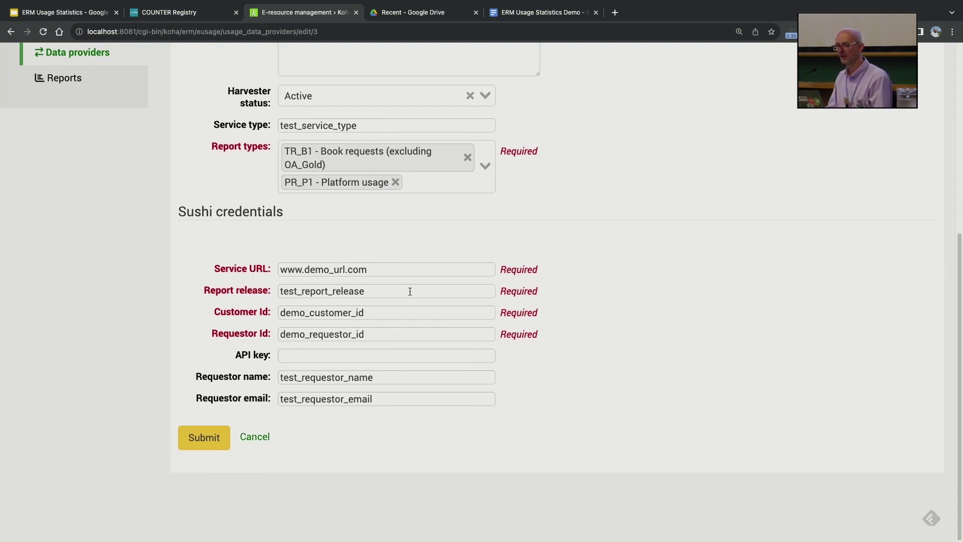
Copy the platform's SUSHI server URL from the COUNTER Registry, return to the Koha edit form and cancel the edit.
{"action": "left_click", "coordinate": [405, 271]}
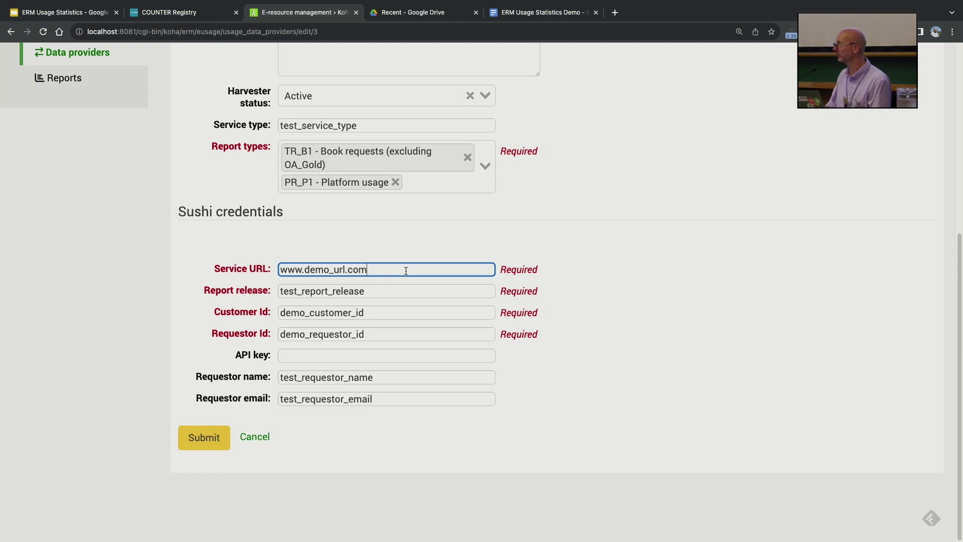
{"action": "left_click", "coordinate": [172, 13]}
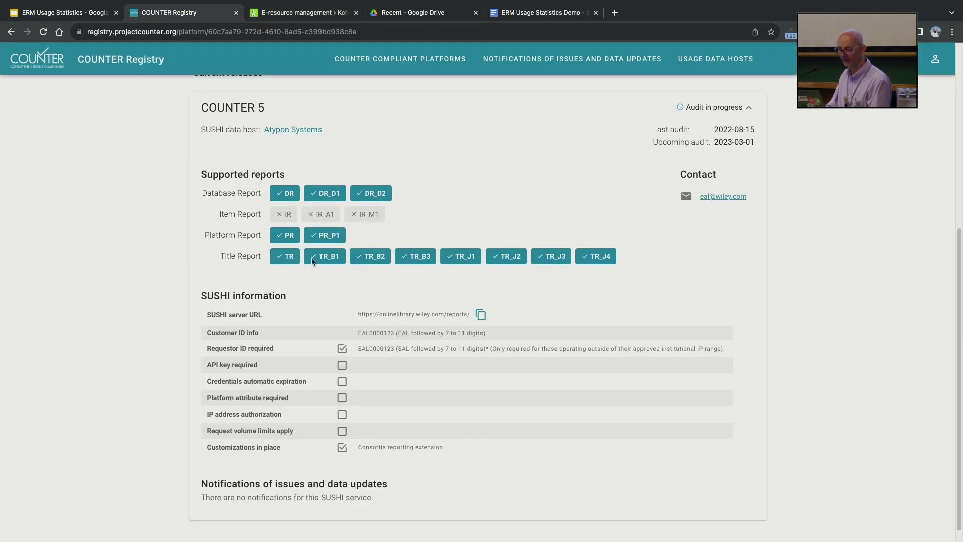
{"action": "left_click", "coordinate": [481, 315]}
{"action": "left_click", "coordinate": [301, 12]}
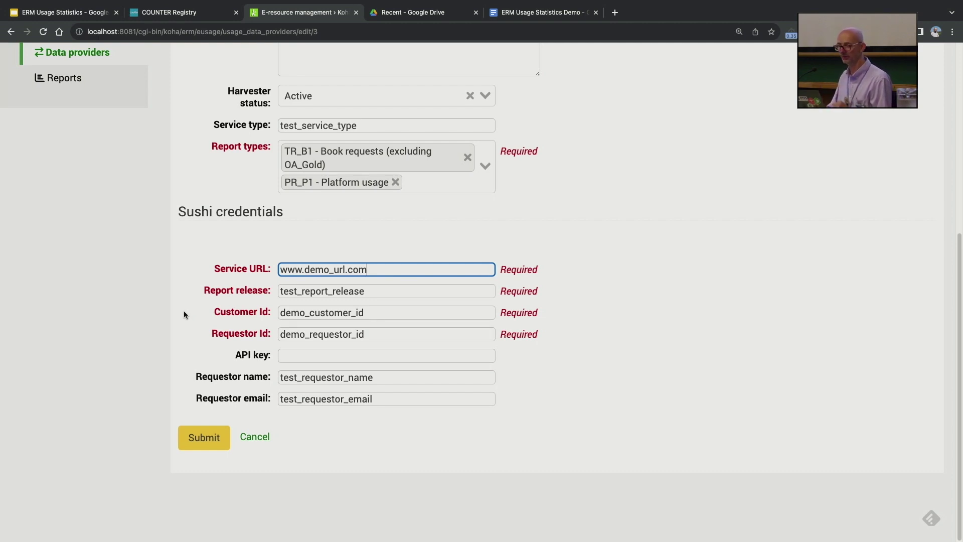
{"action": "left_click", "coordinate": [259, 436]}
Open the PTFS Europe Books & Platforms provider from the list and review its description, report types and Sushi credentials.
{"action": "scroll", "coordinate": [311, 350], "scroll_direction": "down", "scroll_amount": 1}
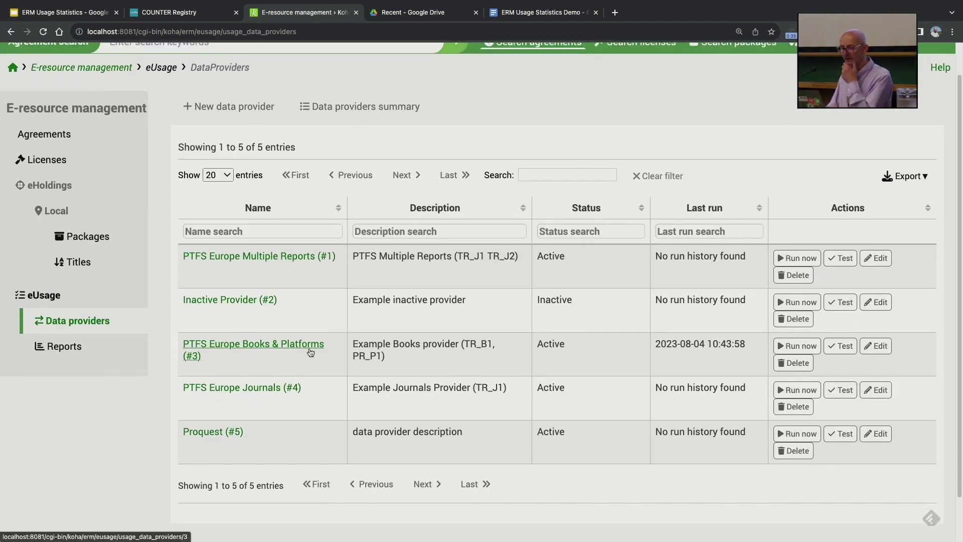
{"action": "scroll", "coordinate": [304, 349], "scroll_direction": "down", "scroll_amount": 1}
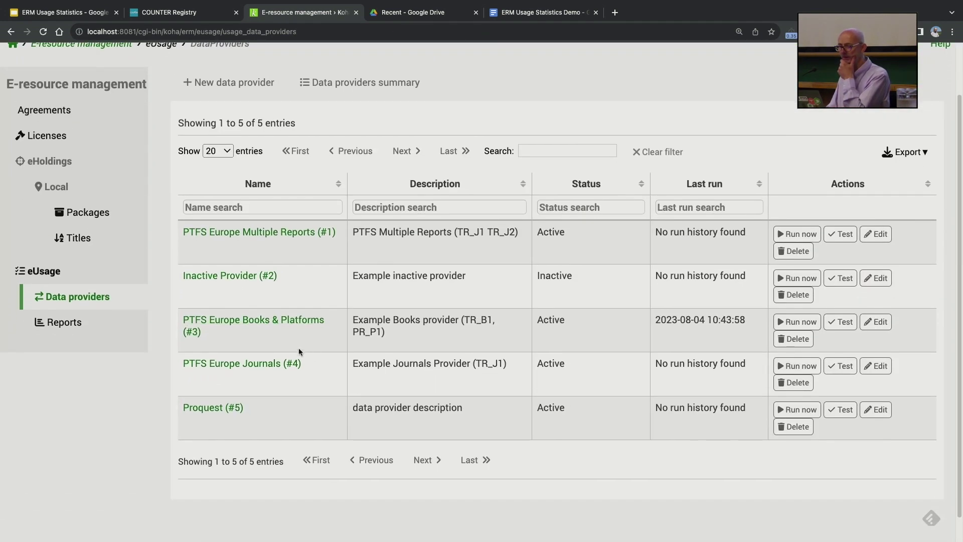
{"action": "left_click", "coordinate": [260, 324]}
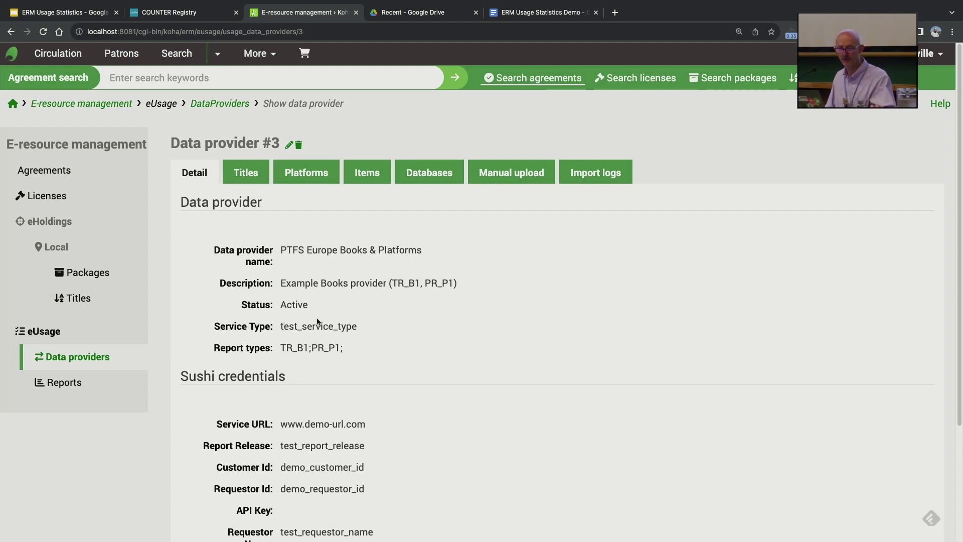
{"action": "scroll", "coordinate": [399, 313], "scroll_direction": "down", "scroll_amount": 3}
{"action": "scroll", "coordinate": [395, 309], "scroll_direction": "up", "scroll_amount": 3}
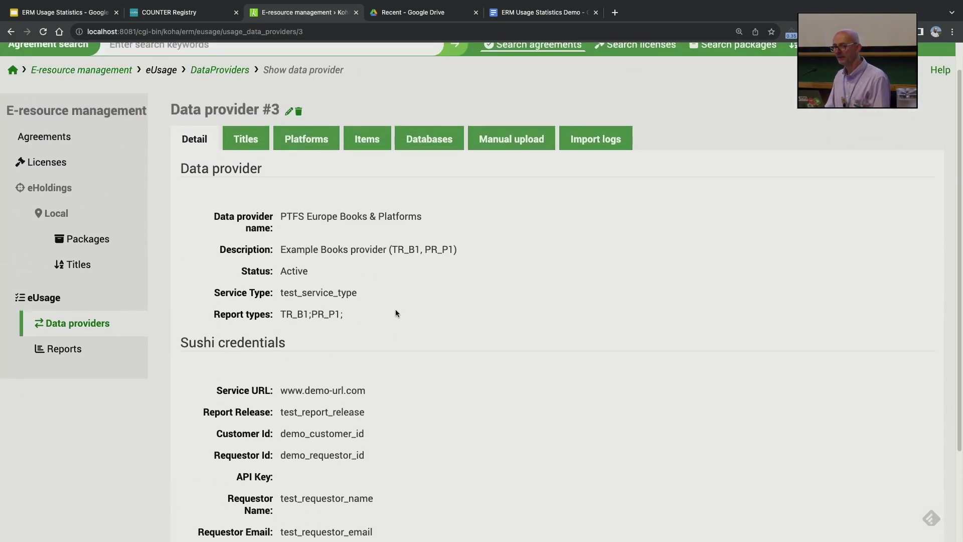
{"action": "scroll", "coordinate": [393, 252], "scroll_direction": "down", "scroll_amount": 2}
{"action": "scroll", "coordinate": [394, 256], "scroll_direction": "down", "scroll_amount": 1}
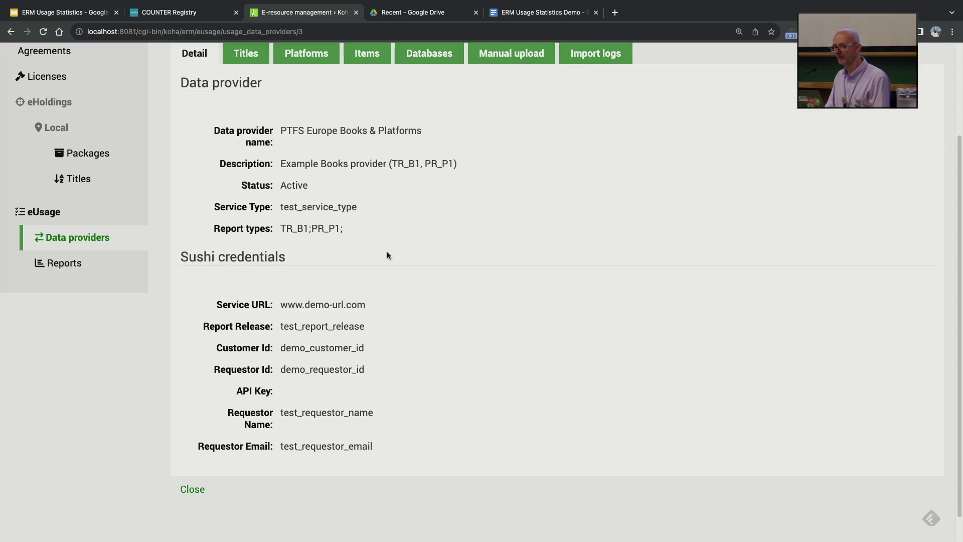
{"action": "left_click_drag", "start_coordinate": [391, 163], "coordinate": [446, 169]}
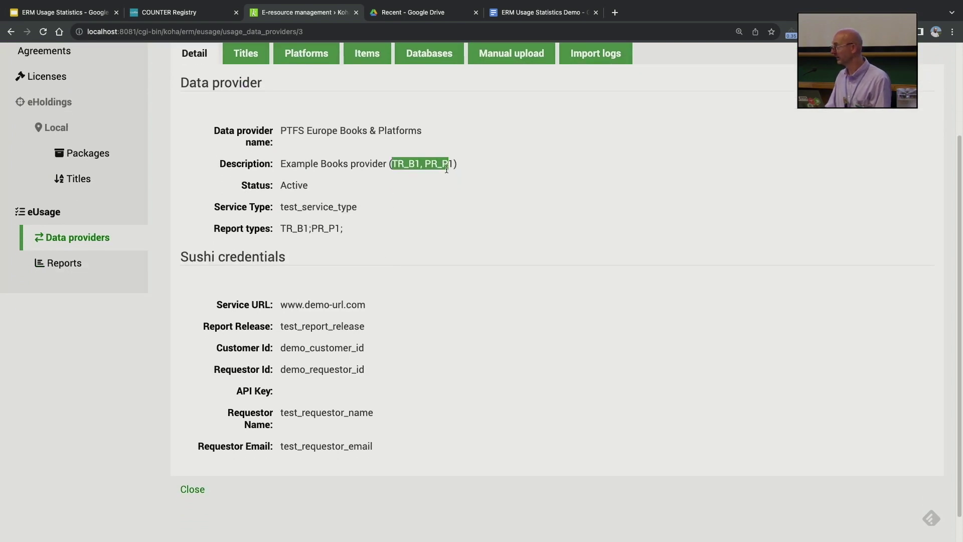
{"action": "left_click", "coordinate": [452, 193]}
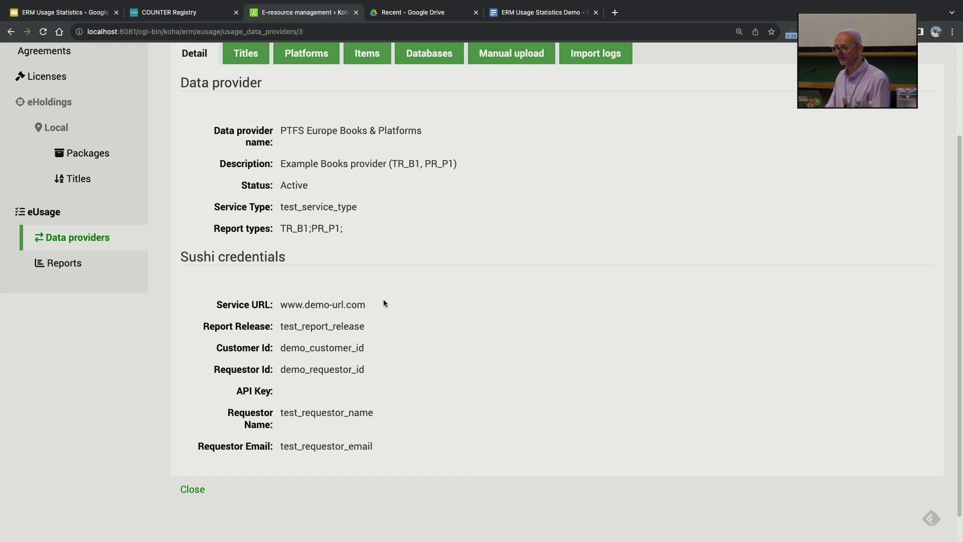
{"action": "scroll", "coordinate": [356, 356], "scroll_direction": "up", "scroll_amount": 3}
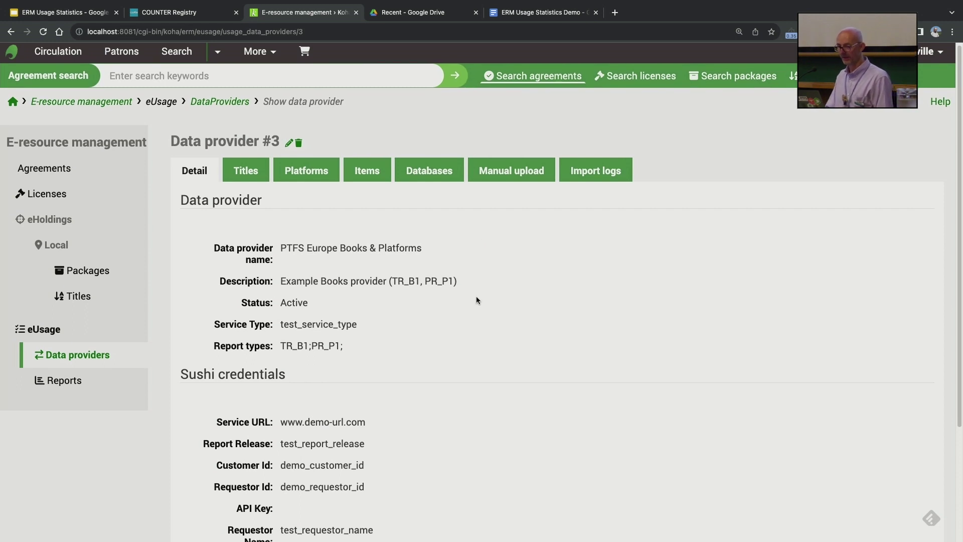
{"action": "scroll", "coordinate": [473, 298], "scroll_direction": "down", "scroll_amount": 1}
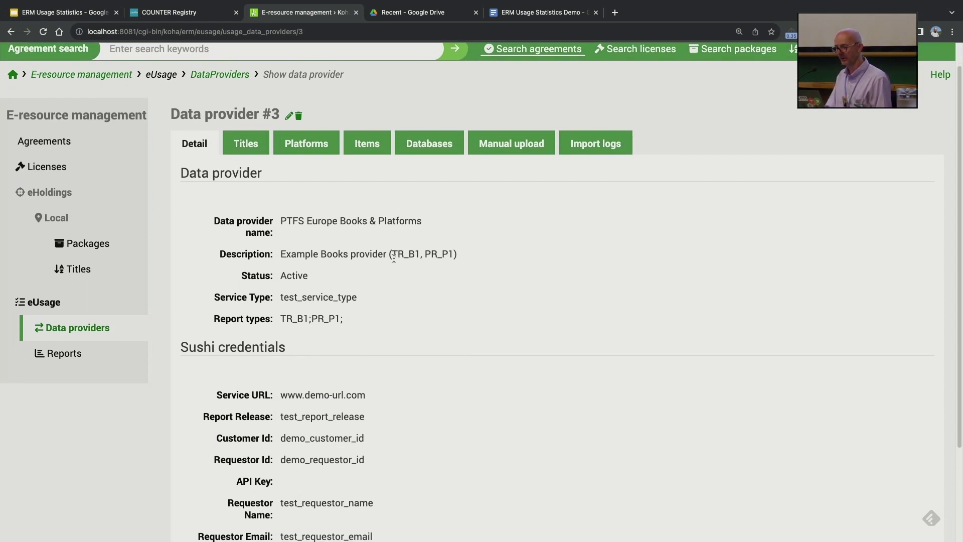
{"action": "left_click_drag", "start_coordinate": [393, 258], "coordinate": [452, 256]}
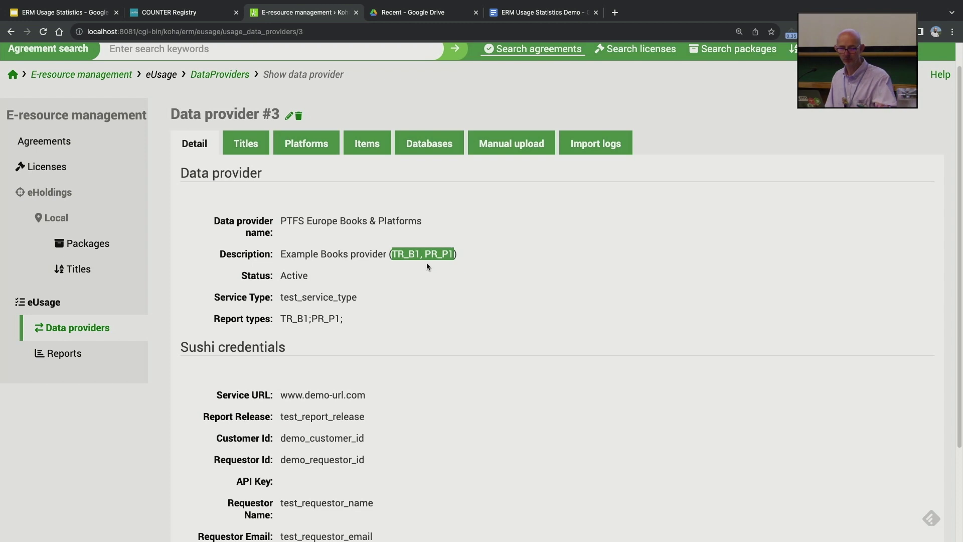
Check the provider's harvested item and database data, and look through its harvested titles.
{"action": "left_click", "coordinate": [365, 145]}
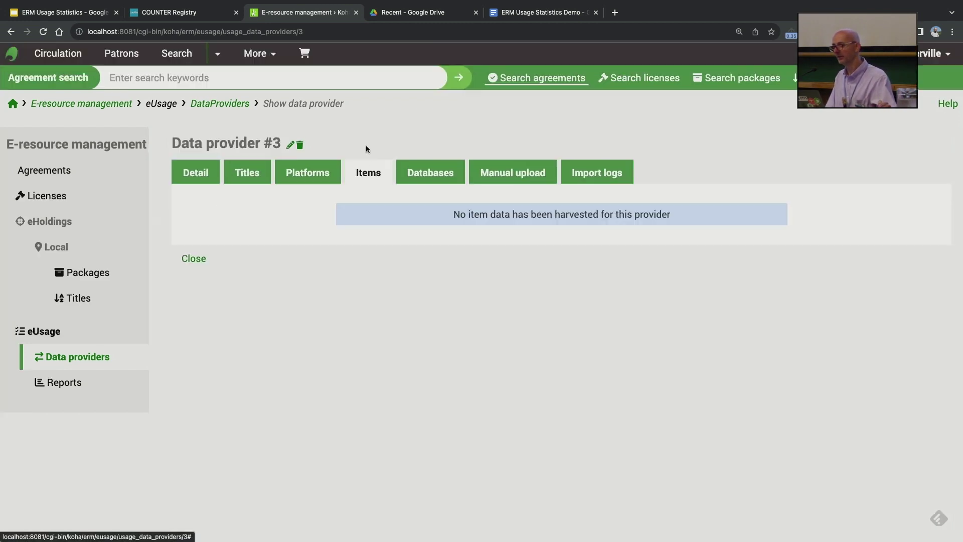
{"action": "left_click", "coordinate": [425, 172]}
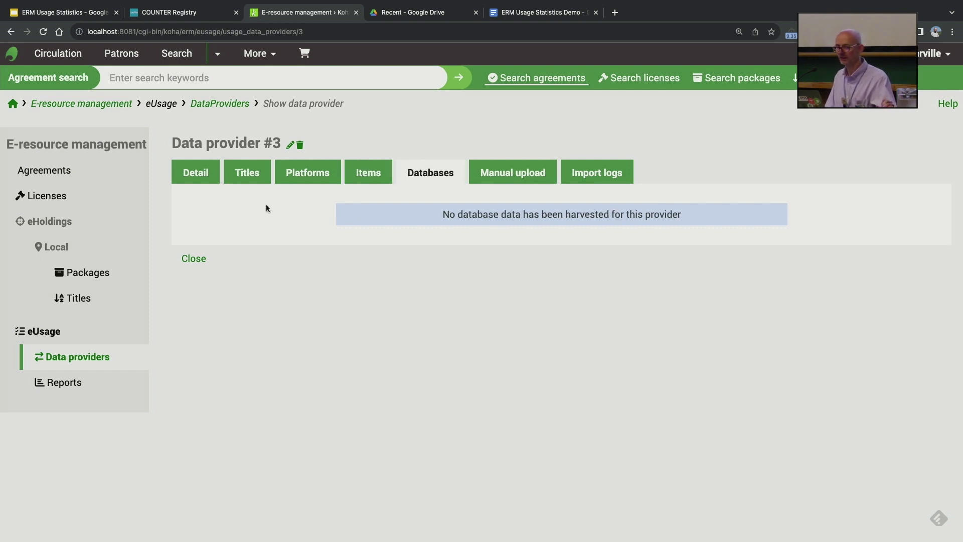
{"action": "left_click", "coordinate": [247, 177]}
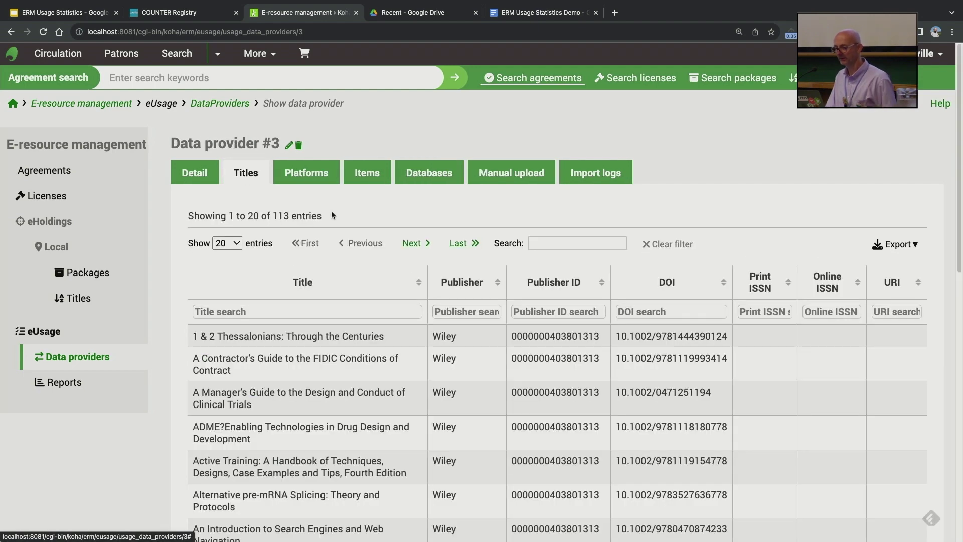
{"action": "scroll", "coordinate": [331, 210], "scroll_direction": "down", "scroll_amount": 3}
{"action": "scroll", "coordinate": [326, 217], "scroll_direction": "up", "scroll_amount": 1}
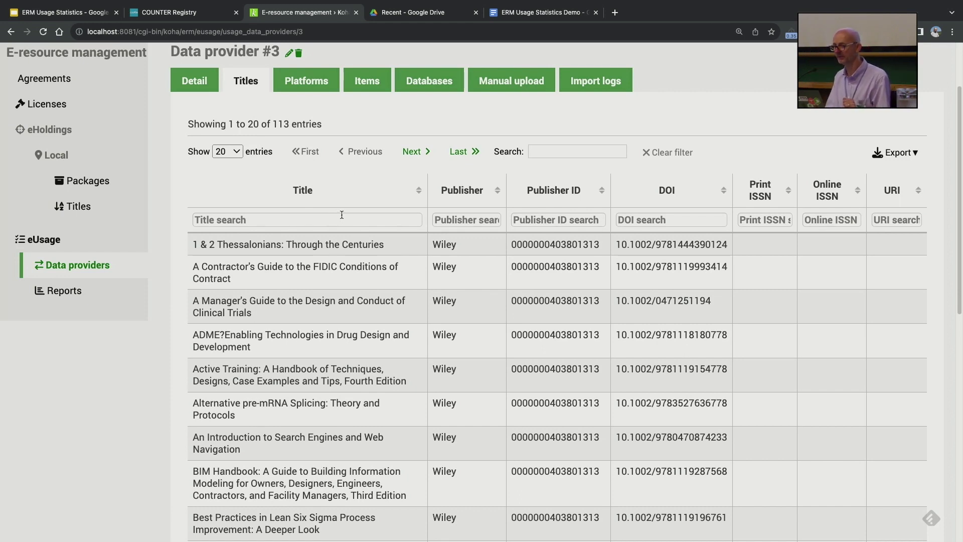
{"action": "scroll", "coordinate": [344, 215], "scroll_direction": "down", "scroll_amount": 1}
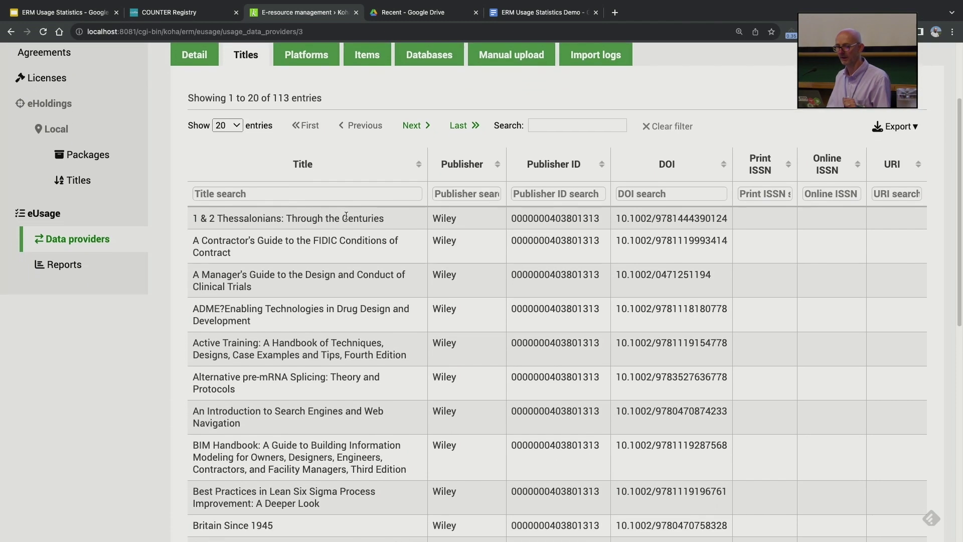
{"action": "scroll", "coordinate": [345, 216], "scroll_direction": "up", "scroll_amount": 2}
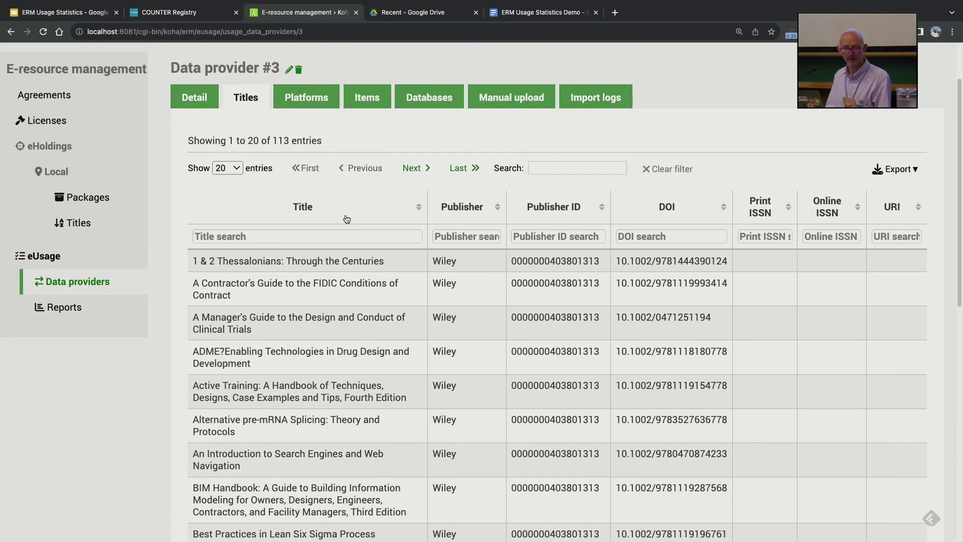
Filter the provider's harvested titles by the title word "music", and clear the filter.
{"action": "left_click", "coordinate": [333, 235]}
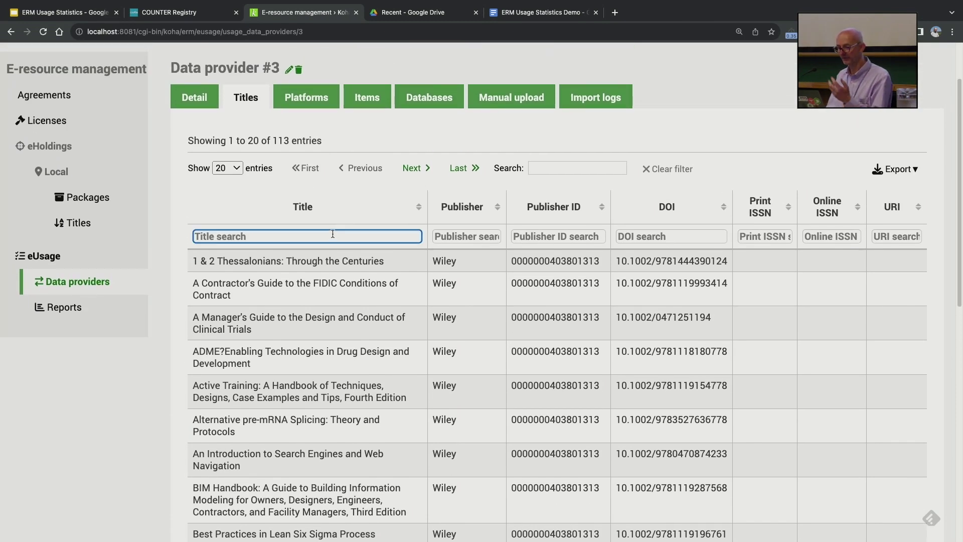
{"action": "type", "text": "music"}
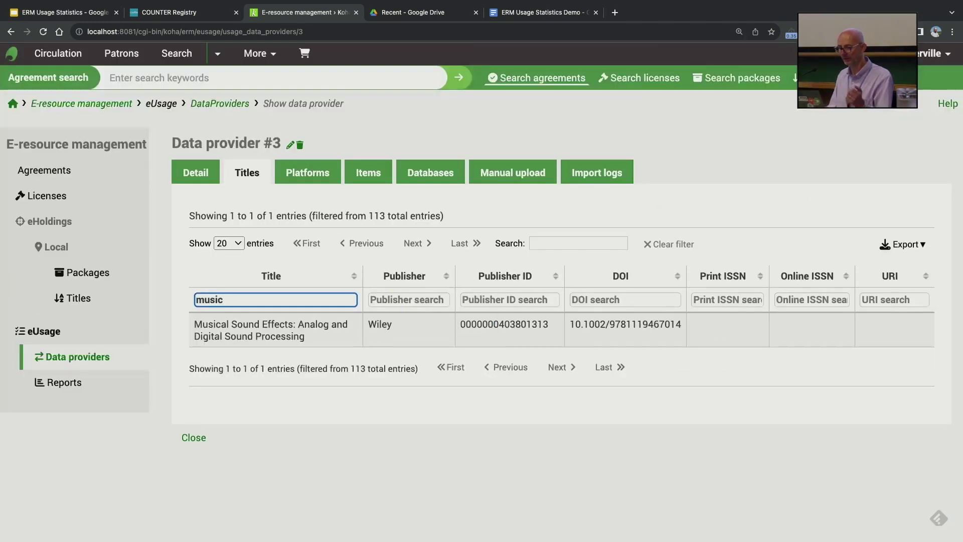
{"action": "key", "text": "BackSpace"}
{"action": "key", "text": "BackSpace"}
{"action": "key", "text": "BackSpace"}
{"action": "key", "text": "BackSpace"}
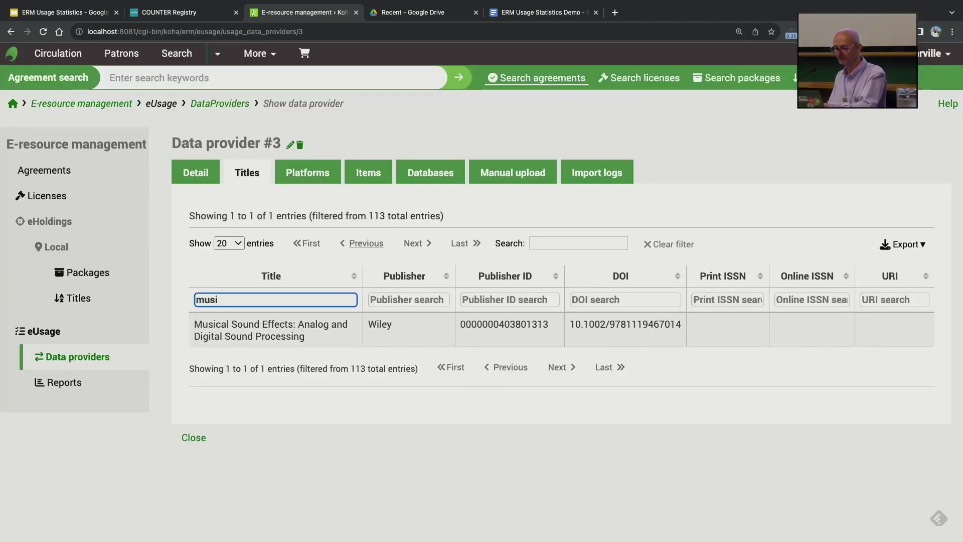
{"action": "key", "text": "BackSpace"}
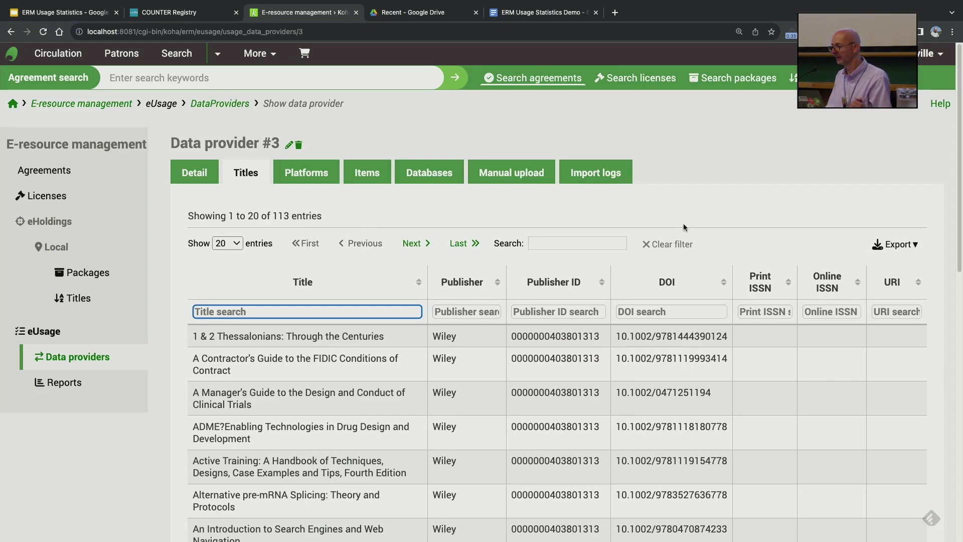
Review the export formats for the titles table, the provider's harvested platforms and its manual upload form.
{"action": "left_click", "coordinate": [911, 251]}
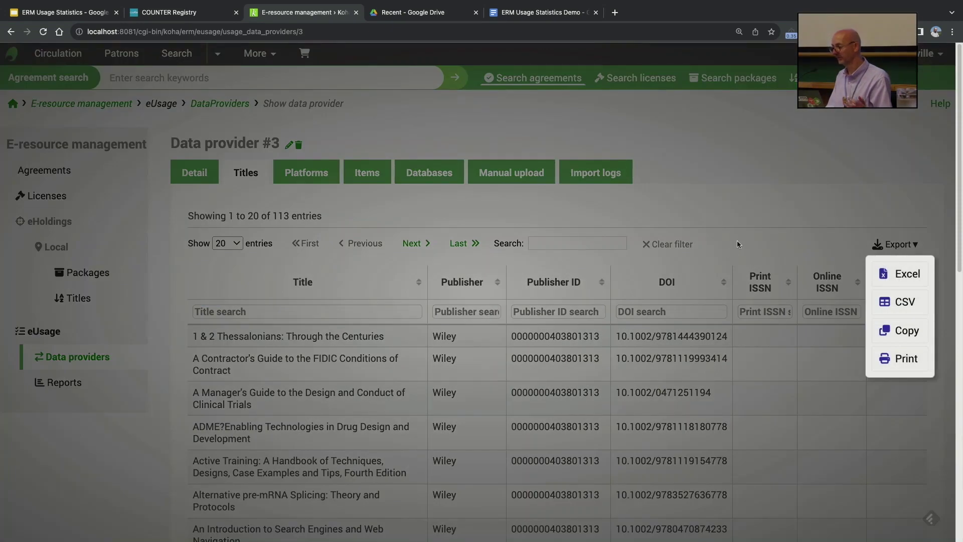
{"action": "left_click", "coordinate": [737, 241]}
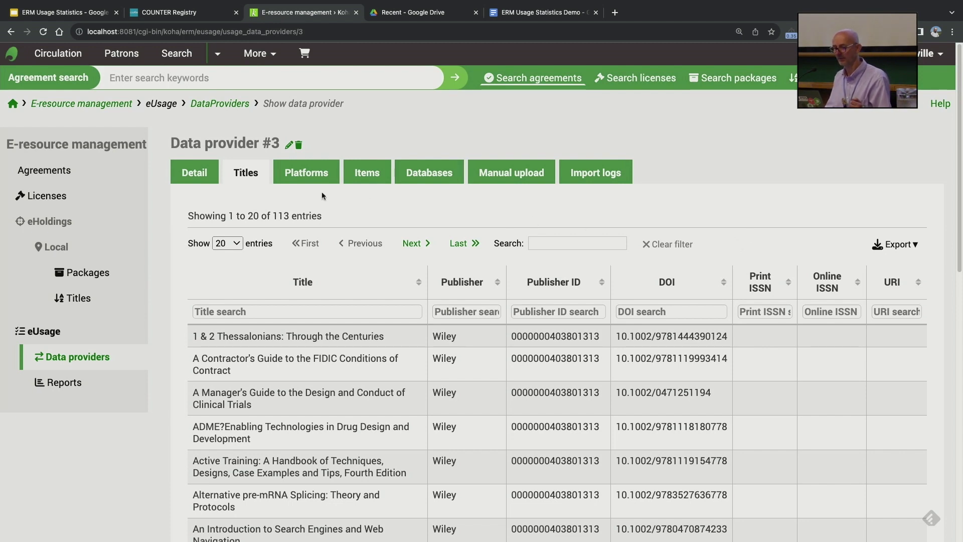
{"action": "left_click", "coordinate": [305, 174]}
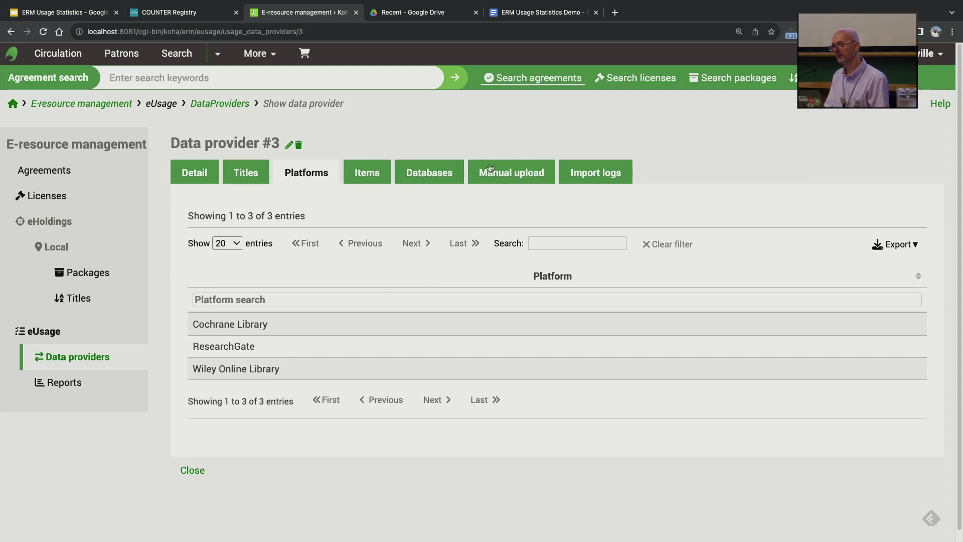
{"action": "left_click", "coordinate": [507, 176]}
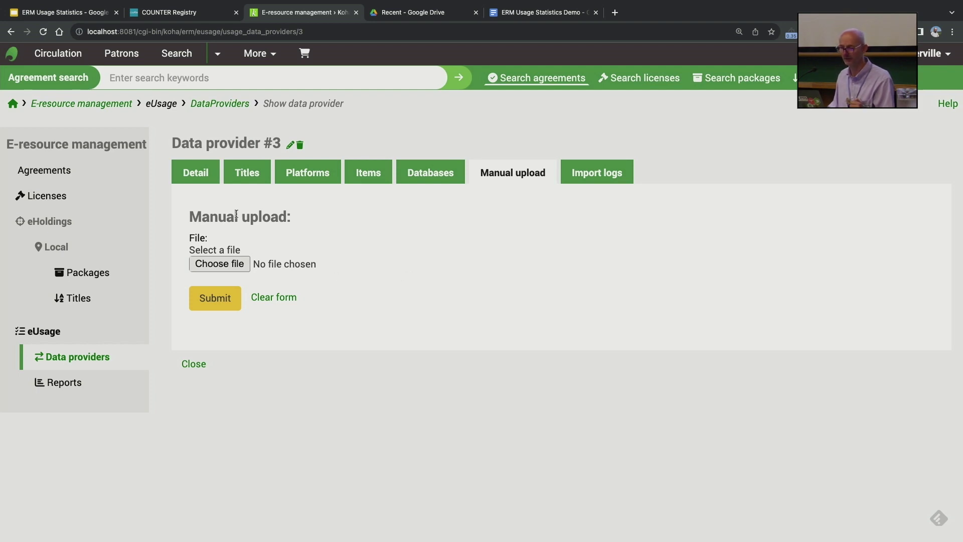
Edit the provider to add TR_J1 - Journal requests (excluding OA_Gold) to its report types, and save it.
{"action": "left_click", "coordinate": [199, 176]}
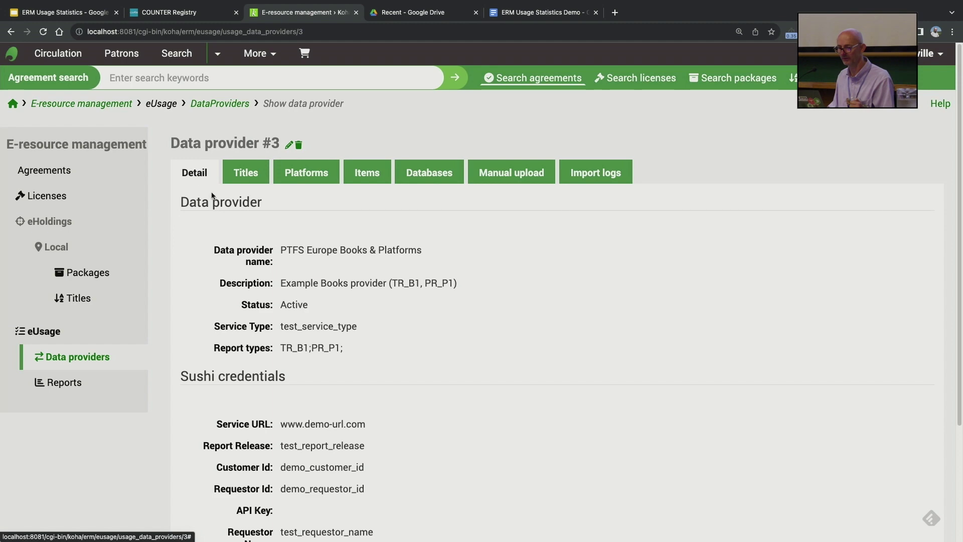
{"action": "left_click", "coordinate": [289, 145]}
{"action": "scroll", "coordinate": [451, 336], "scroll_direction": "down", "scroll_amount": 6}
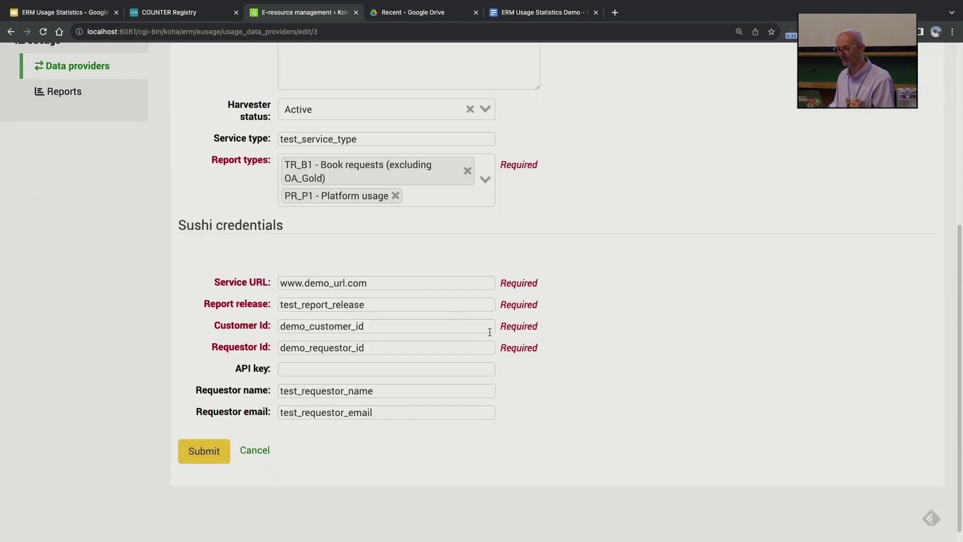
{"action": "left_click", "coordinate": [474, 200]}
{"action": "scroll", "coordinate": [361, 355], "scroll_direction": "down", "scroll_amount": 1}
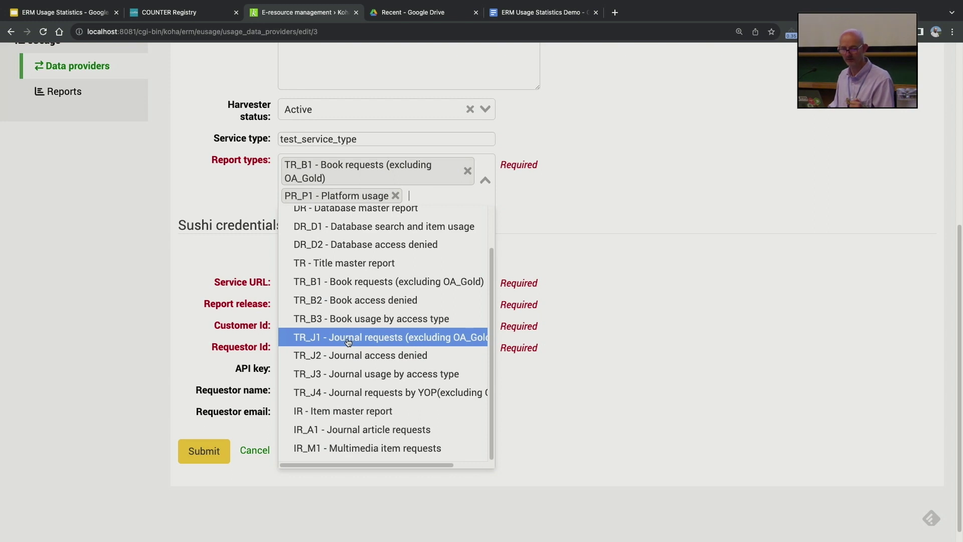
{"action": "left_click", "coordinate": [374, 338]}
{"action": "left_click", "coordinate": [210, 494]}
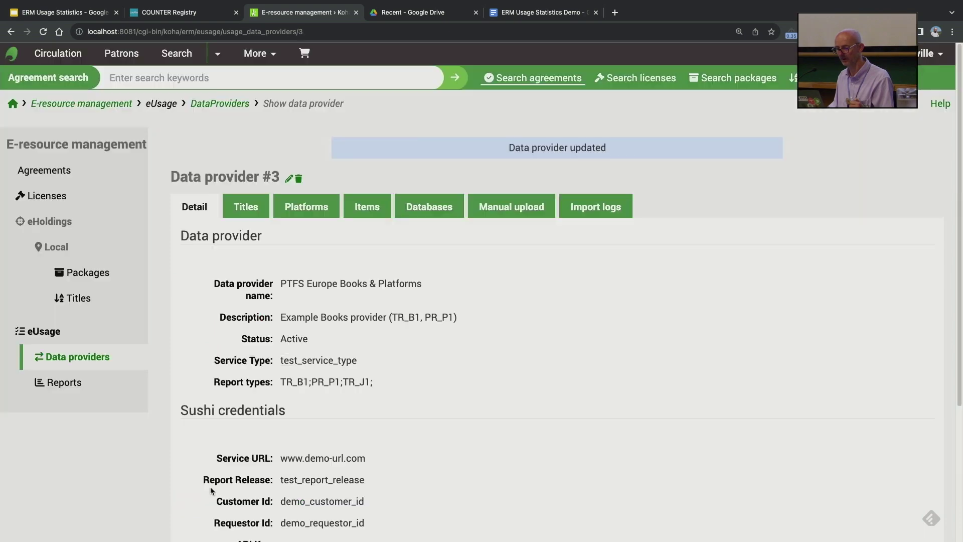
Manually upload the COUNTER file small_tr_j1.csv from the SUSHI folder to the data provider.
{"action": "left_click", "coordinate": [503, 210]}
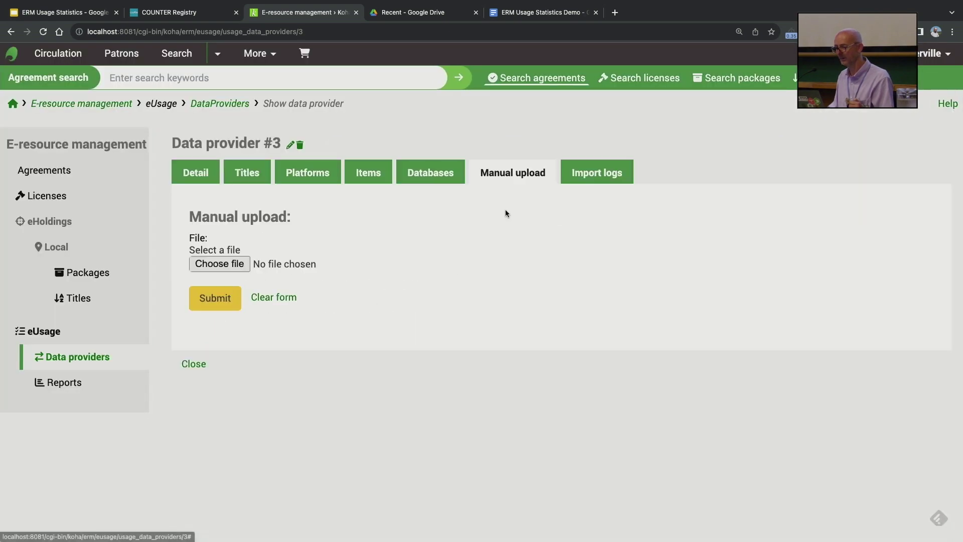
{"action": "left_click", "coordinate": [238, 269]}
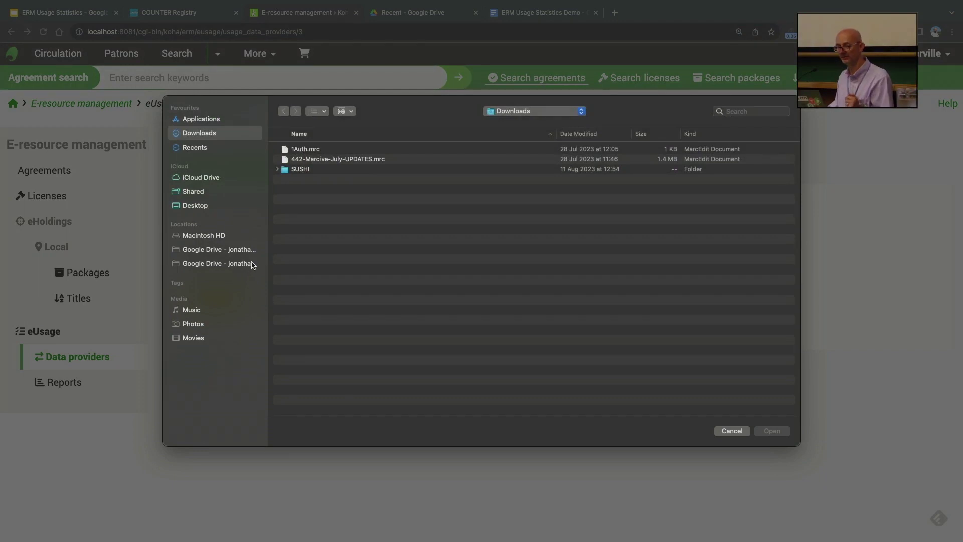
{"action": "double_click", "coordinate": [305, 169]}
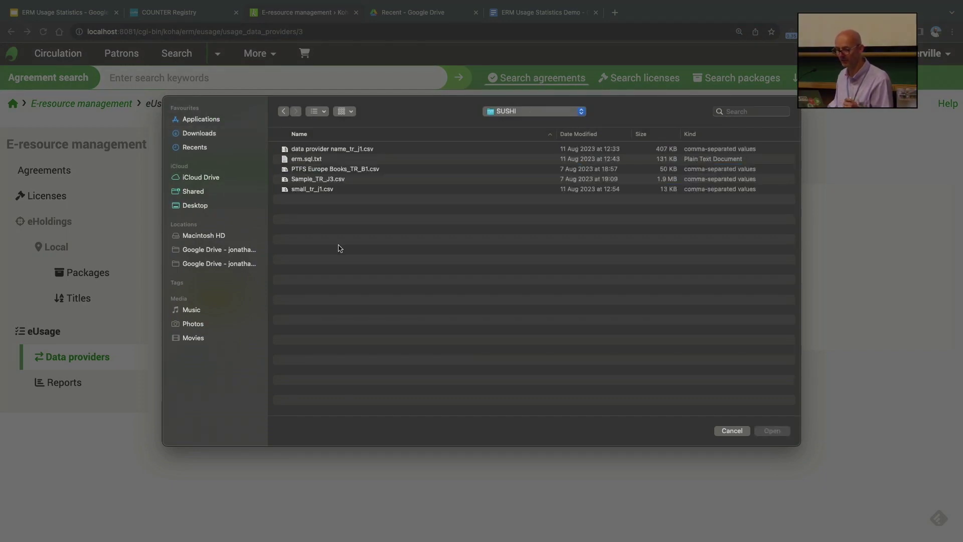
{"action": "left_click", "coordinate": [316, 190]}
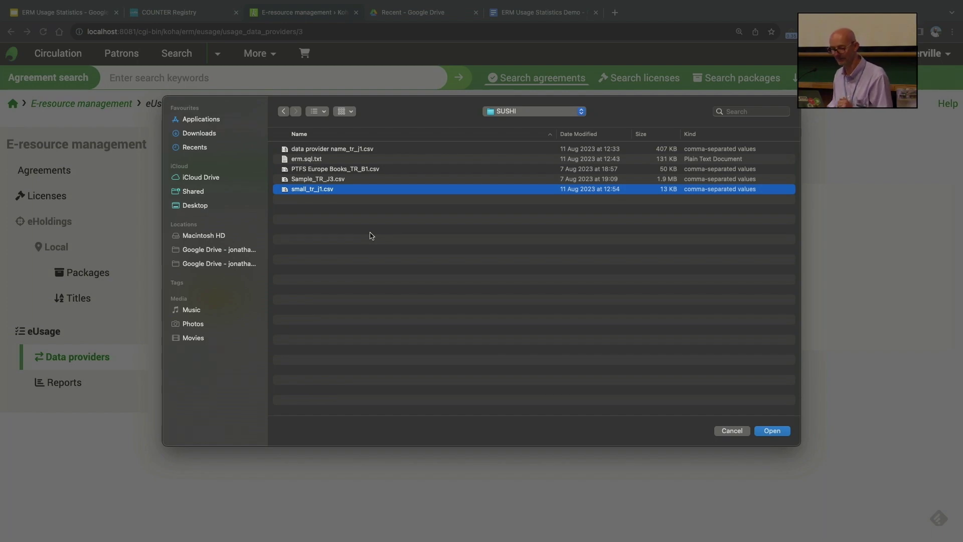
{"action": "left_click", "coordinate": [777, 431]}
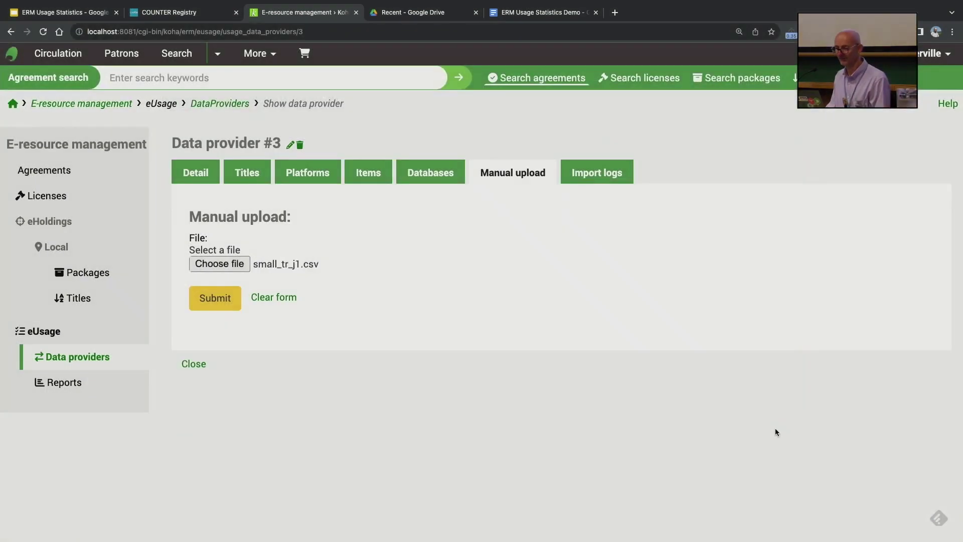
{"action": "left_click", "coordinate": [221, 289]}
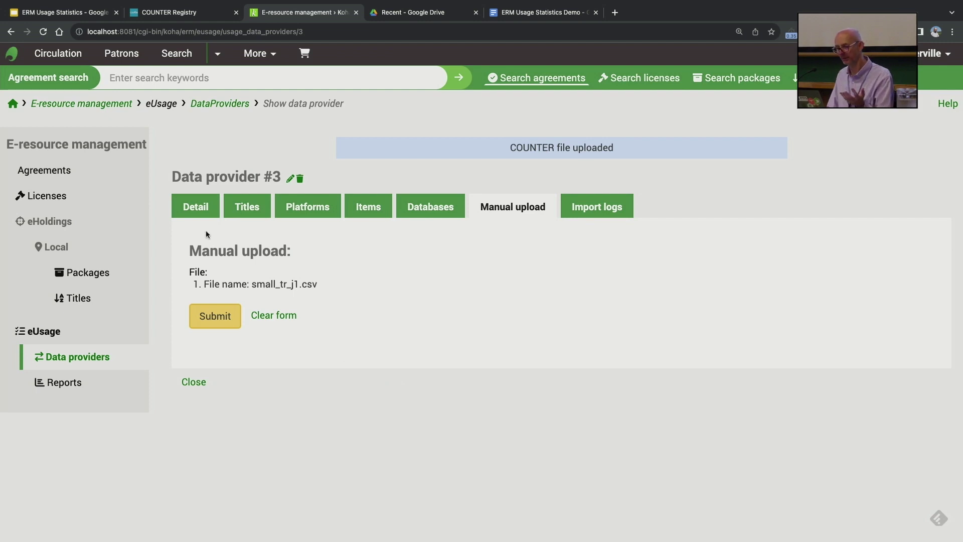
Filter the provider's harvested titles by the title text "alle".
{"action": "left_click", "coordinate": [247, 208]}
{"action": "left_click", "coordinate": [282, 347]}
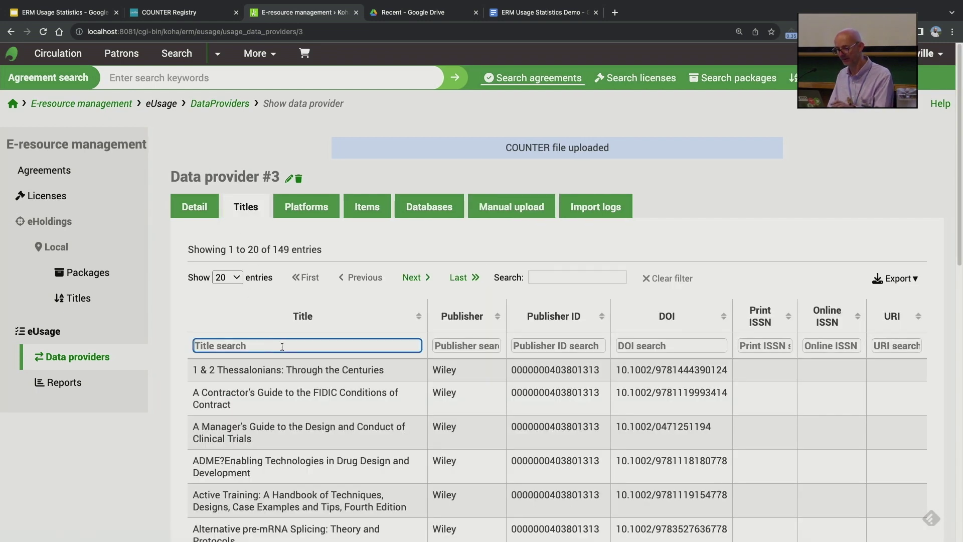
{"action": "type", "text": "alle"}
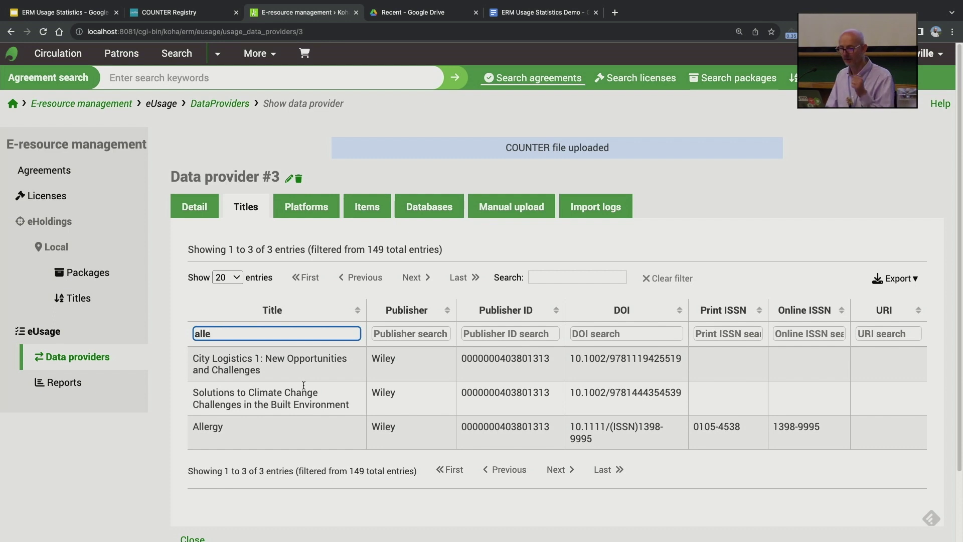
Review the provider's import logs, and start then cancel a download of the PTFS Europe Books_TR_B1 file.
{"action": "left_click", "coordinate": [593, 207]}
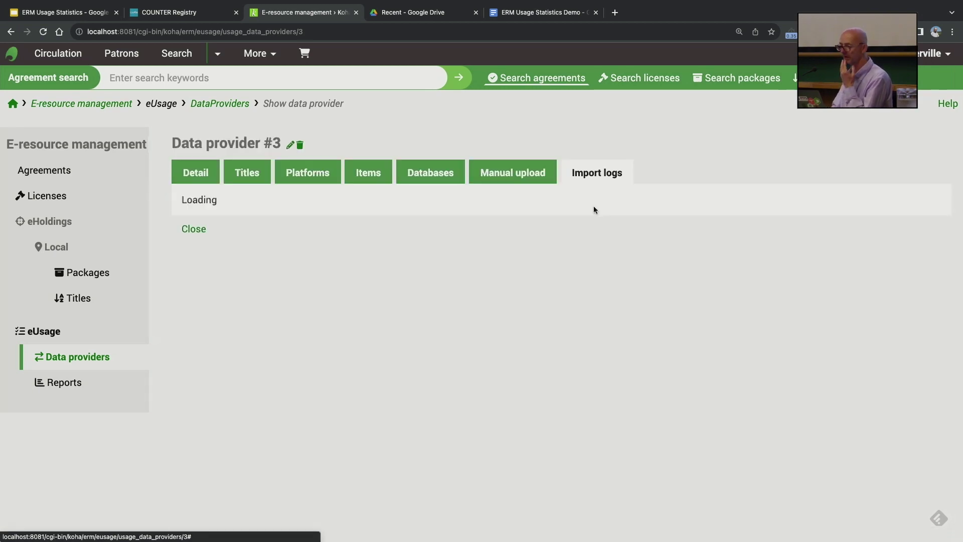
{"action": "scroll", "coordinate": [489, 283], "scroll_direction": "down", "scroll_amount": 1}
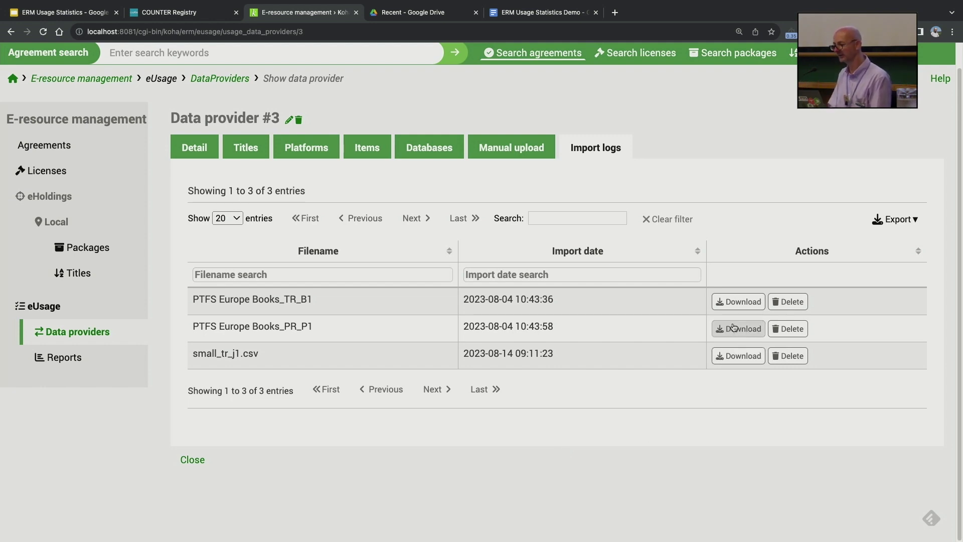
{"action": "left_click", "coordinate": [735, 302]}
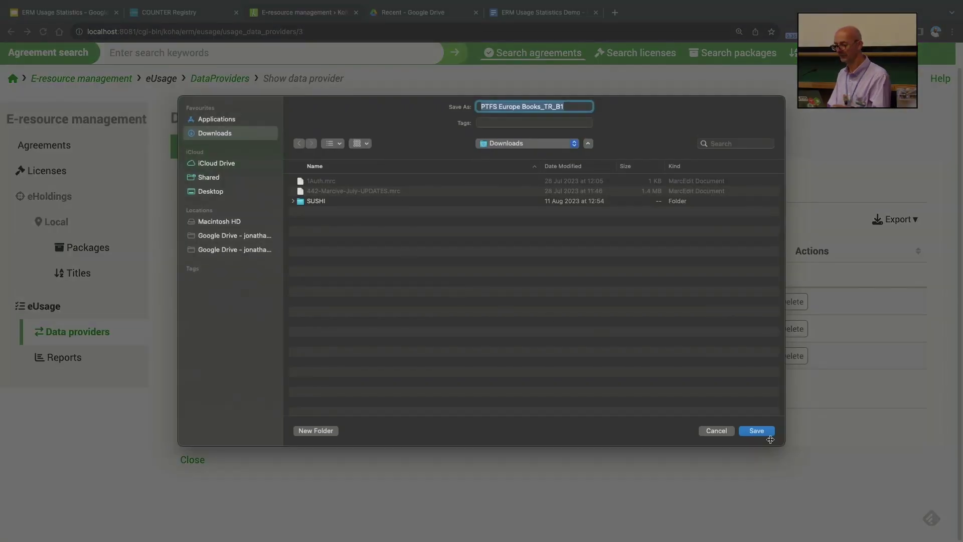
{"action": "left_click", "coordinate": [715, 431]}
Switch to Finder, open PTFS Europe Books_TR_B1.csv in Microsoft Excel at full screen, and look through its header and title rows.
{"action": "key", "text": "super+Tab"}
{"action": "key", "text": "super+Tab"}
{"action": "key", "text": "super+Tab"}
{"action": "key", "text": "super+Tab"}
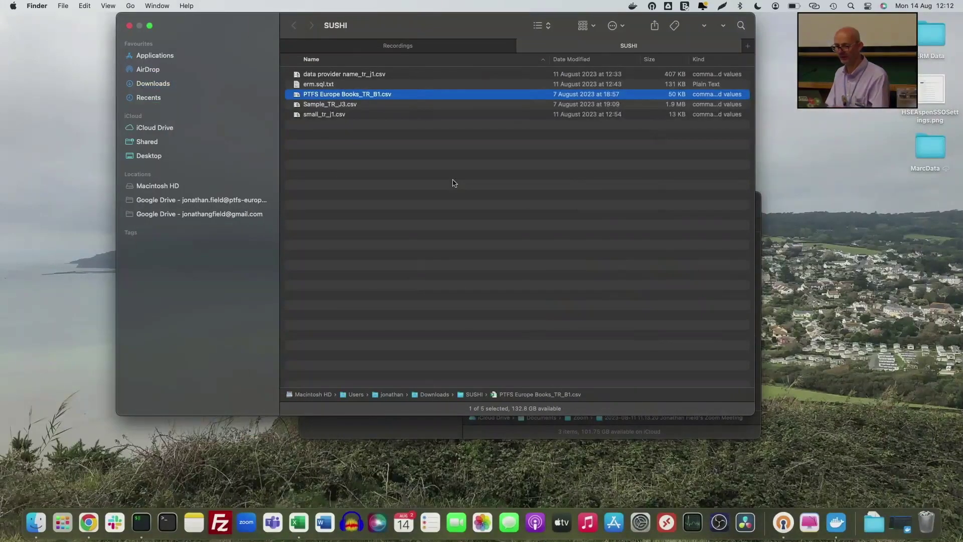
{"action": "right_click", "coordinate": [362, 96]}
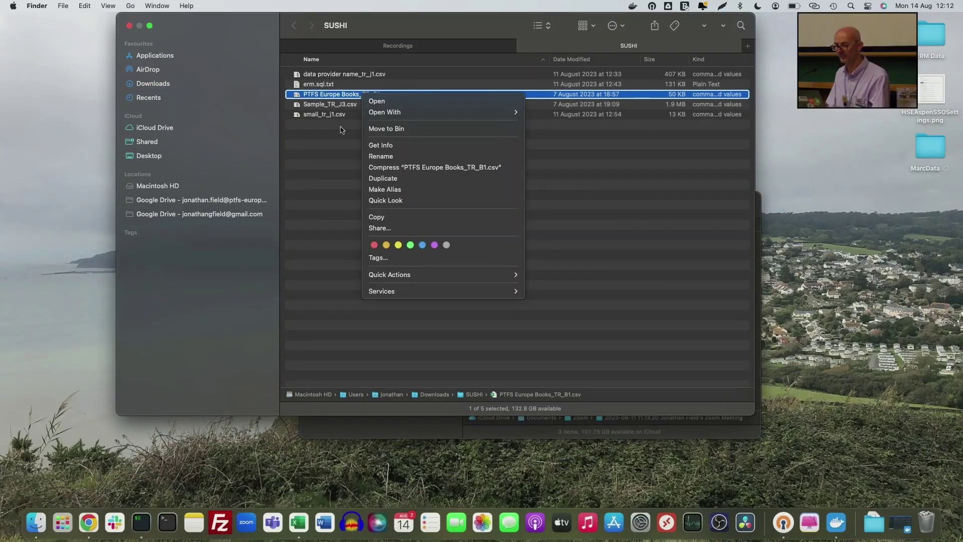
{"action": "mouse_move", "coordinate": [400, 115]}
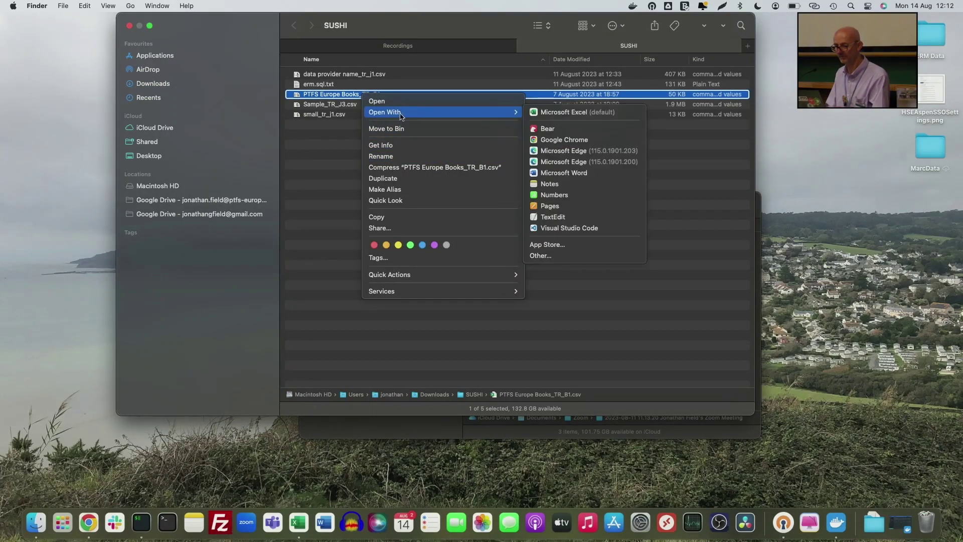
{"action": "left_click", "coordinate": [537, 116]}
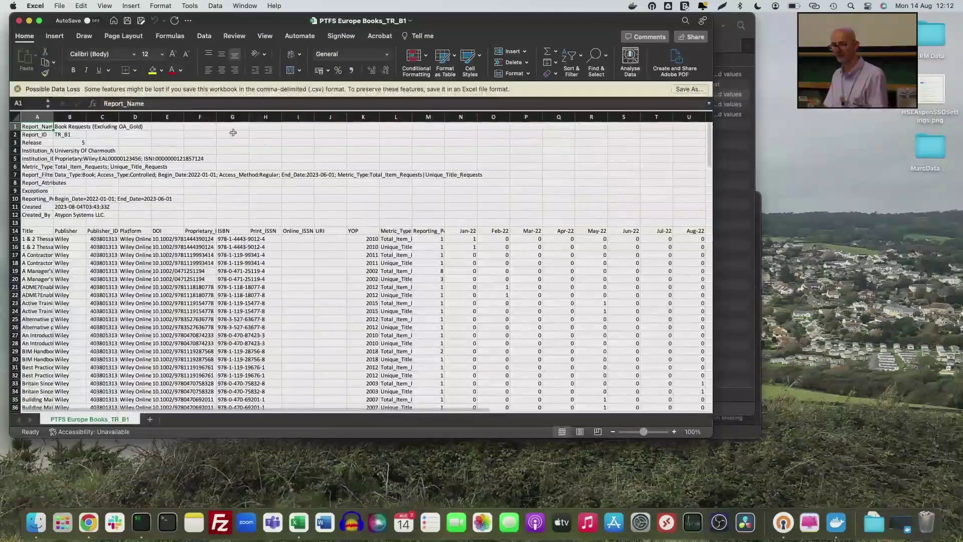
{"action": "left_click", "coordinate": [39, 20]}
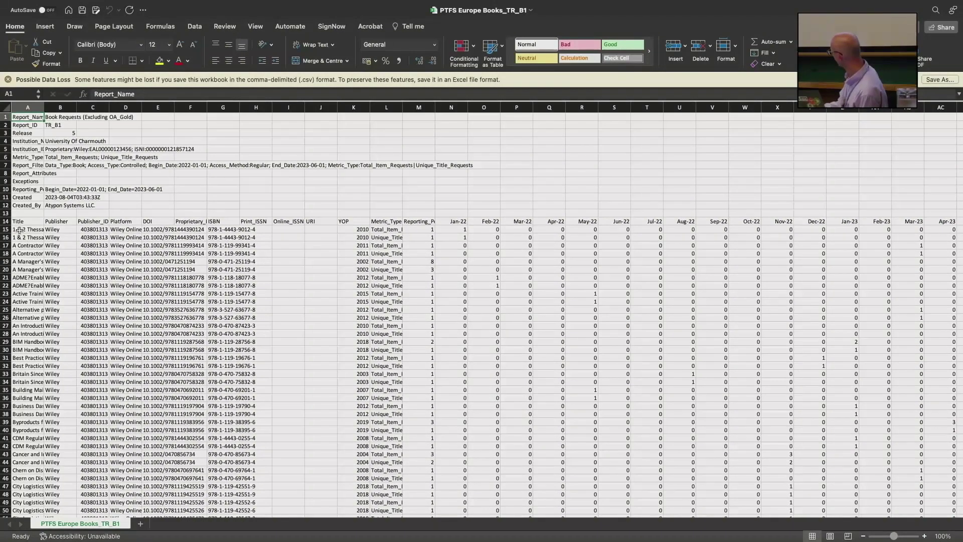
{"action": "scroll", "coordinate": [125, 279], "scroll_direction": "down", "scroll_amount": 10}
{"action": "scroll", "coordinate": [125, 279], "scroll_direction": "up", "scroll_amount": 10}
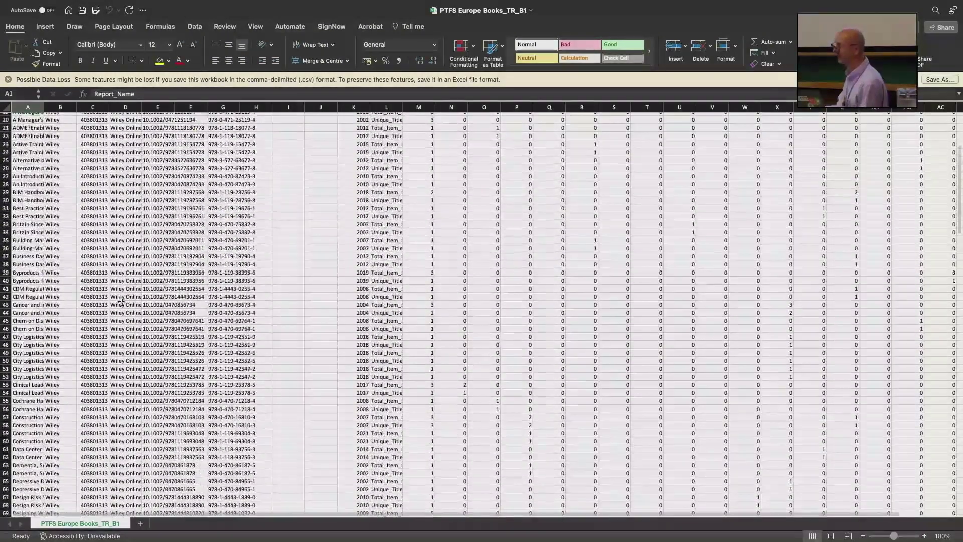
{"action": "scroll", "coordinate": [145, 323], "scroll_direction": "down", "scroll_amount": 5}
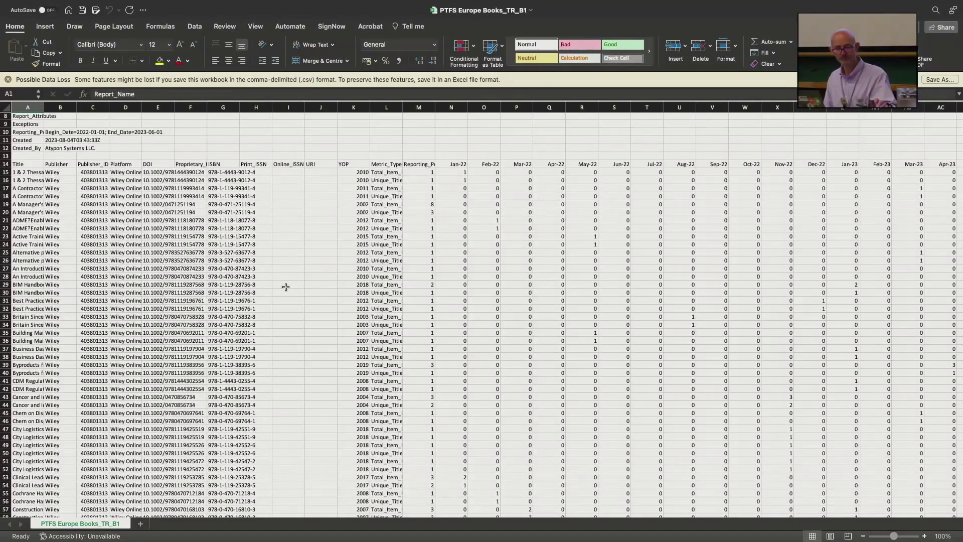
Switch back to Koha in Chrome, open the data providers list, and check the report types described for PTFS Europe Multiple Reports.
{"action": "key", "text": "super+Tab"}
{"action": "key", "text": "super+Tab"}
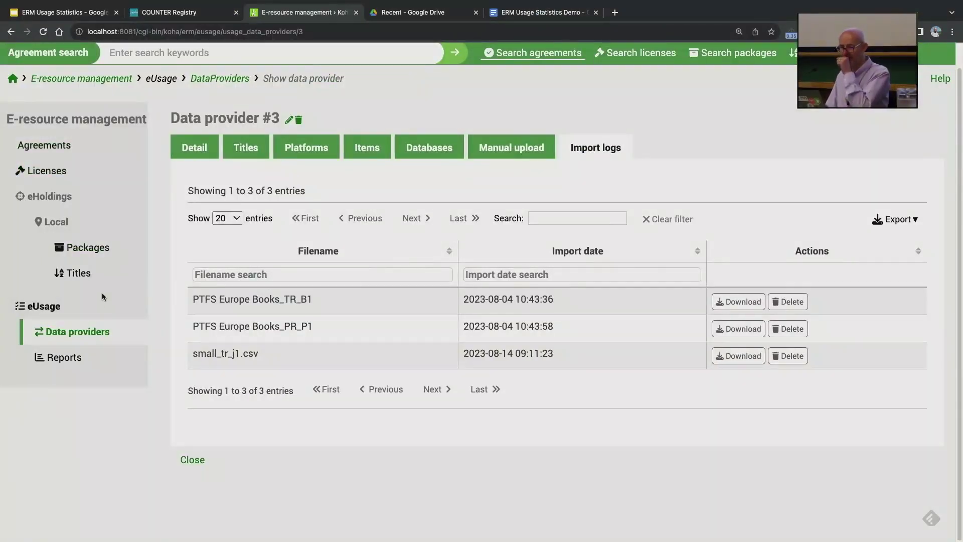
{"action": "left_click", "coordinate": [99, 335]}
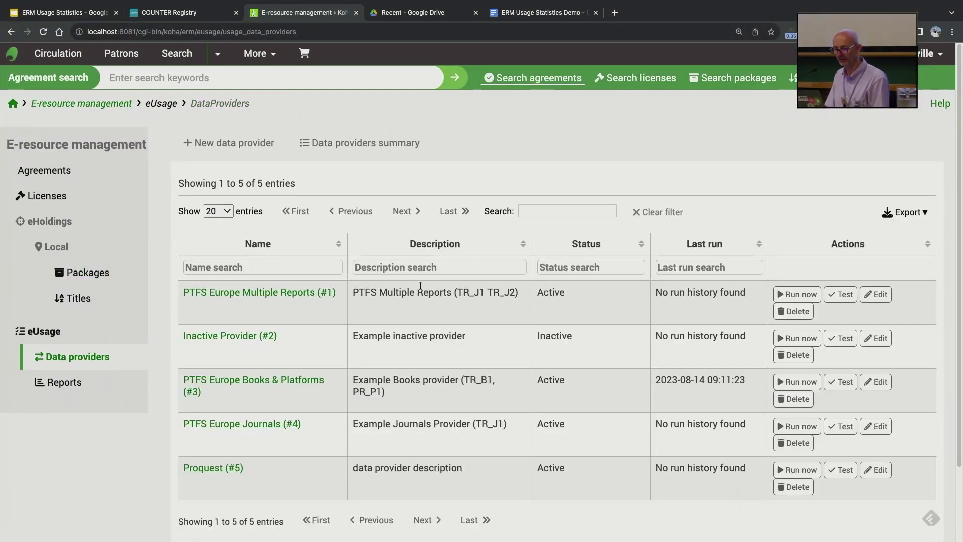
{"action": "scroll", "coordinate": [418, 288], "scroll_direction": "down", "scroll_amount": 1}
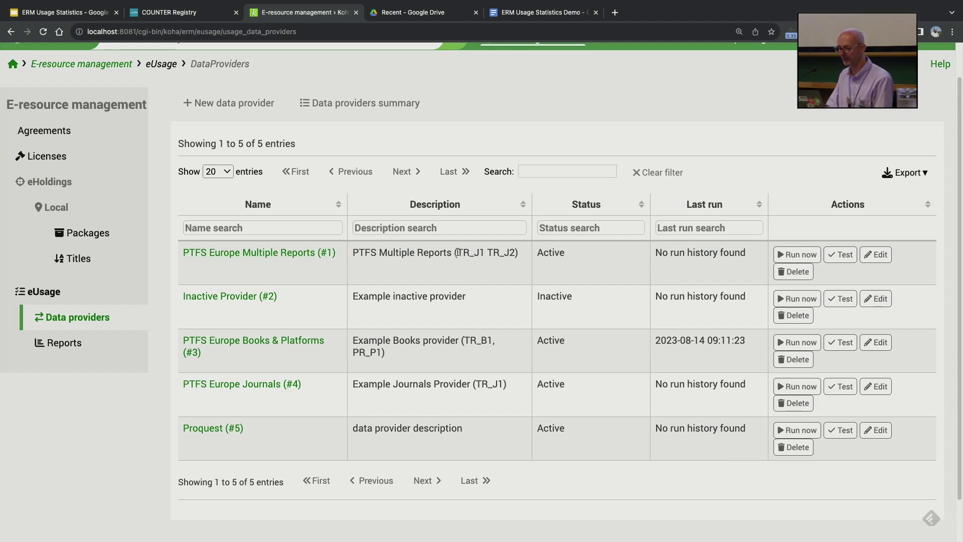
{"action": "left_click_drag", "start_coordinate": [456, 253], "coordinate": [511, 268]}
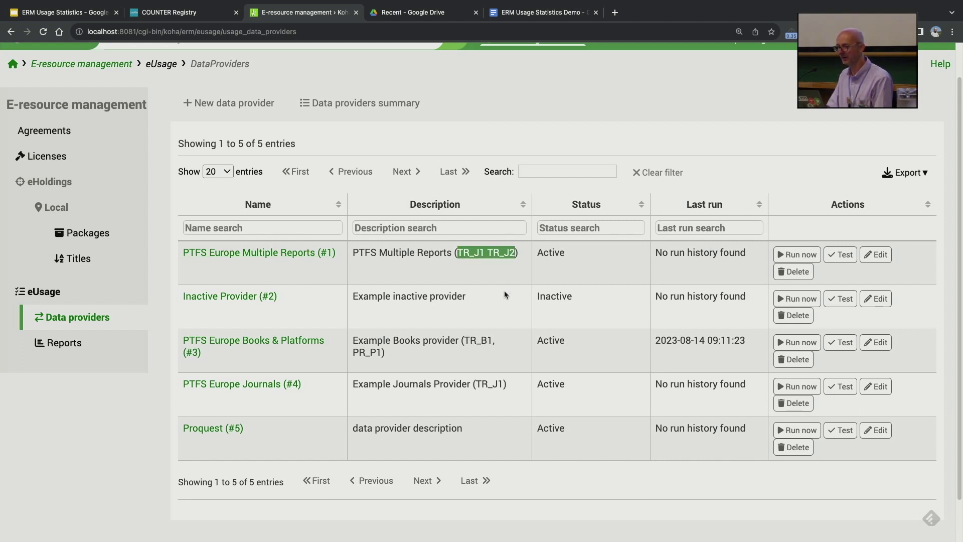
{"action": "left_click", "coordinate": [489, 269]}
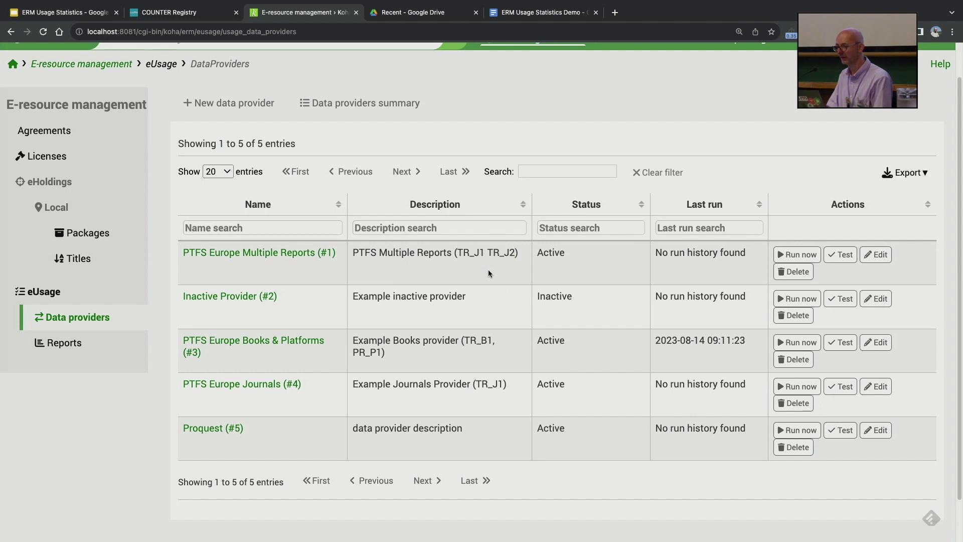
{"action": "scroll", "coordinate": [488, 271], "scroll_direction": "up", "scroll_amount": 1}
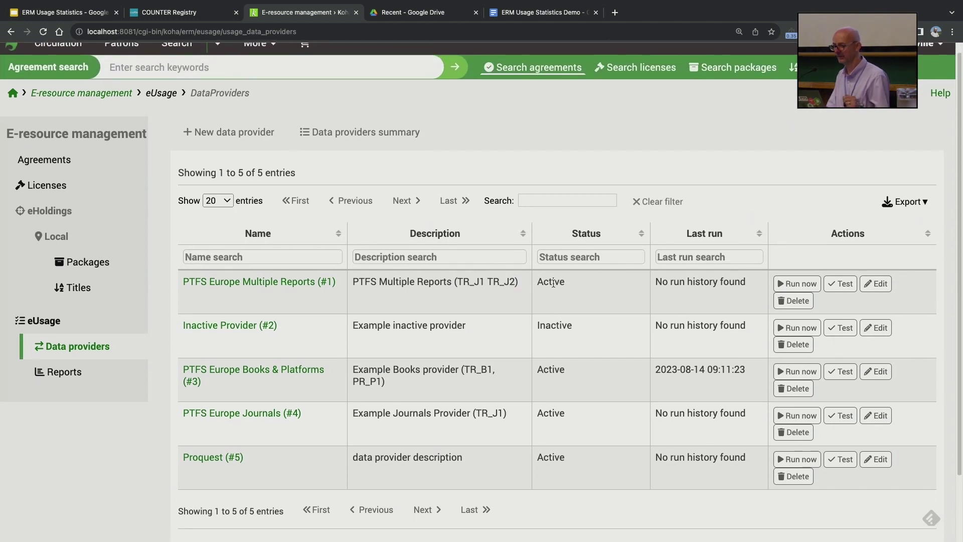
Run the harvester for PTFS Europe Multiple Reports with the begin date 01/01/2022.
{"action": "left_click", "coordinate": [800, 284]}
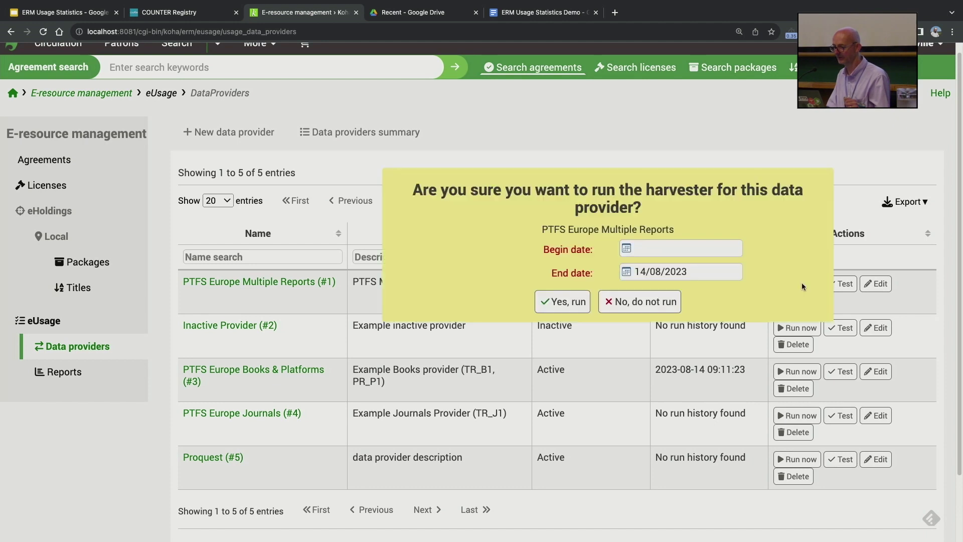
{"action": "left_click", "coordinate": [627, 248]}
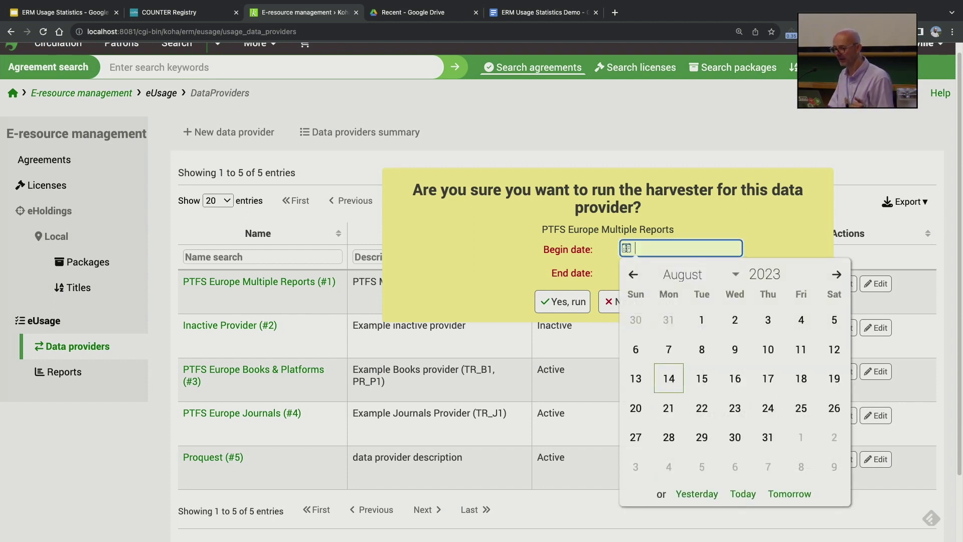
{"action": "left_click", "coordinate": [796, 279]}
{"action": "left_click", "coordinate": [716, 280]}
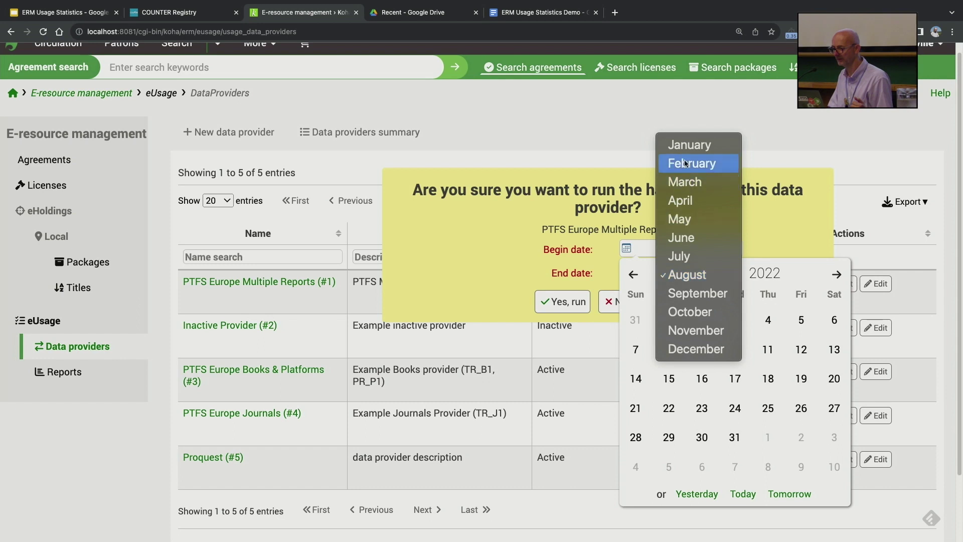
{"action": "left_click", "coordinate": [688, 145]}
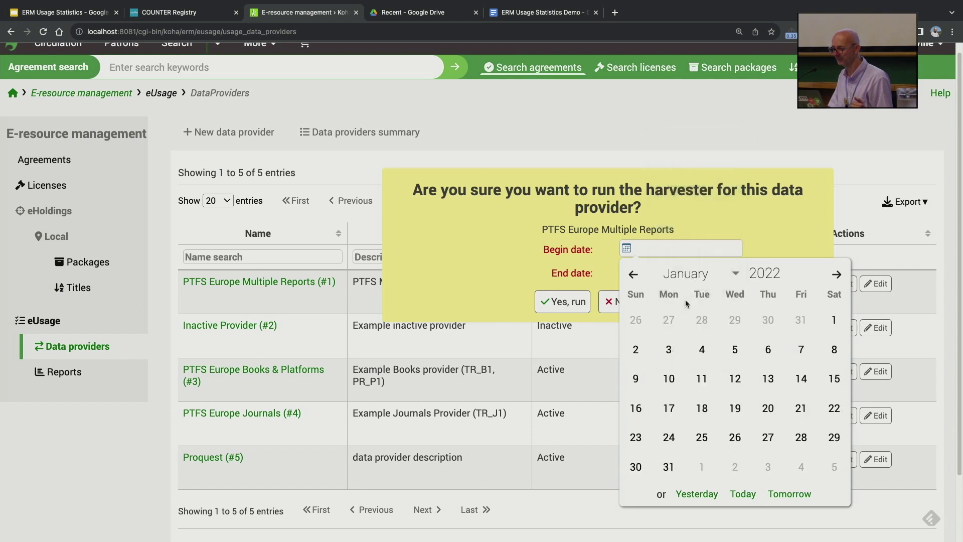
{"action": "left_click", "coordinate": [833, 322]}
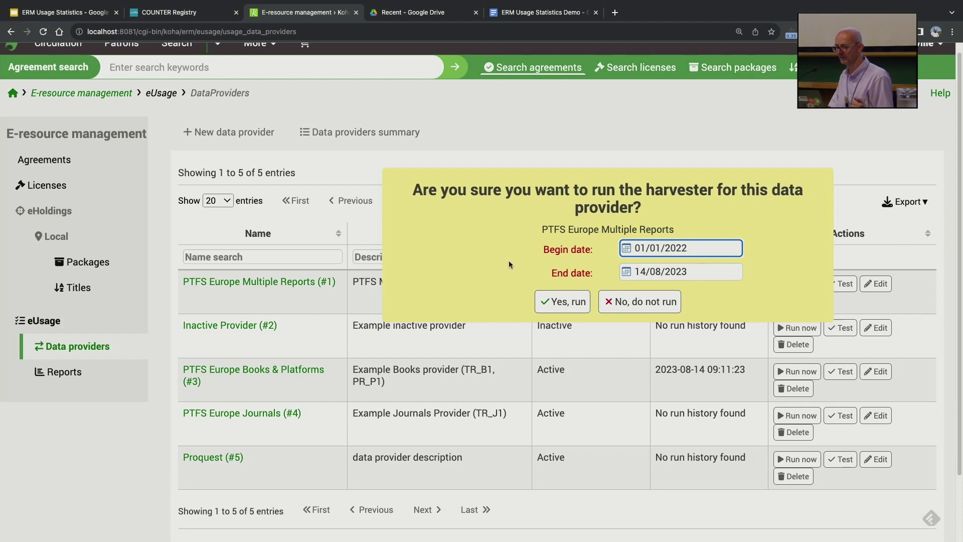
{"action": "left_click", "coordinate": [553, 301]}
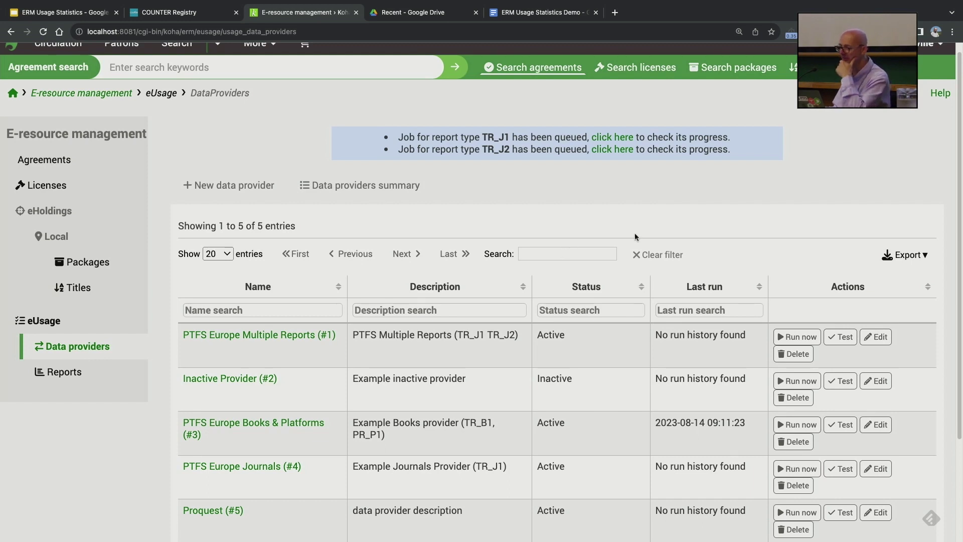
Check the details of the queued TR_J2 and TR_J1 harvest jobs, refreshing the TR_J1 job's progress.
{"action": "left_click", "coordinate": [615, 150]}
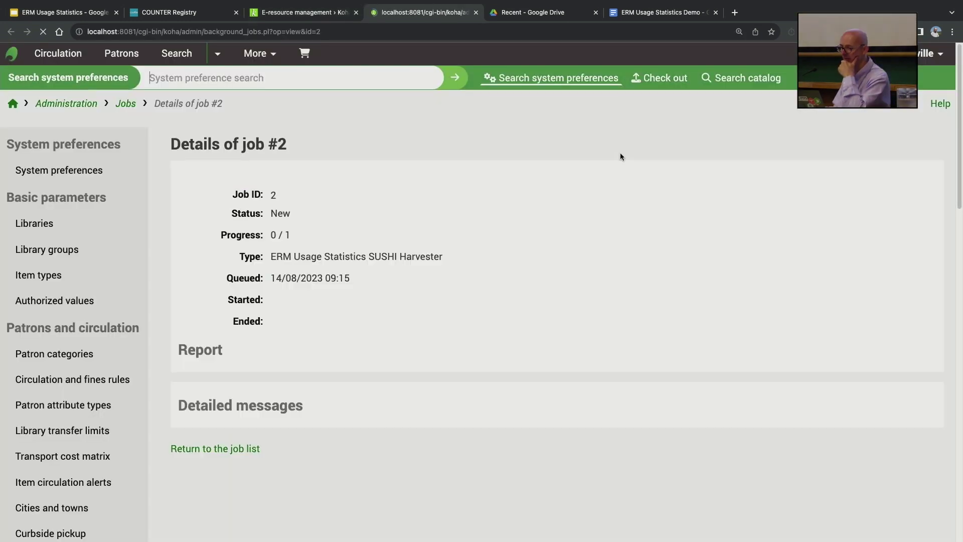
{"action": "left_click", "coordinate": [307, 18]}
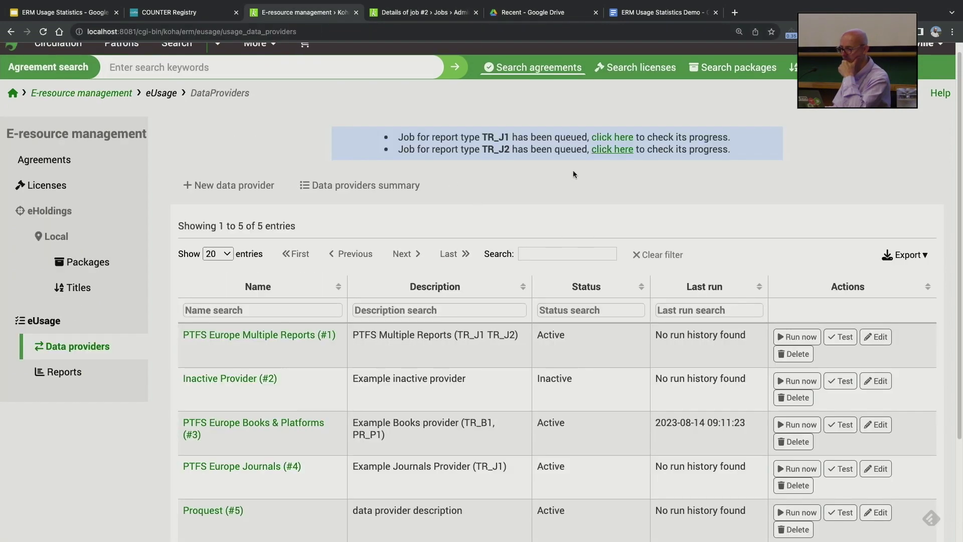
{"action": "left_click", "coordinate": [591, 147]}
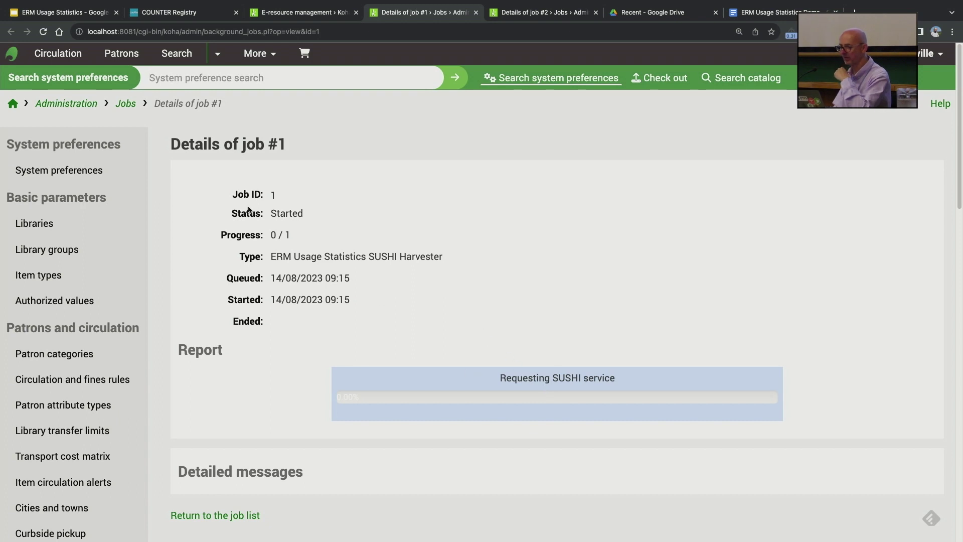
{"action": "left_click", "coordinate": [43, 32]}
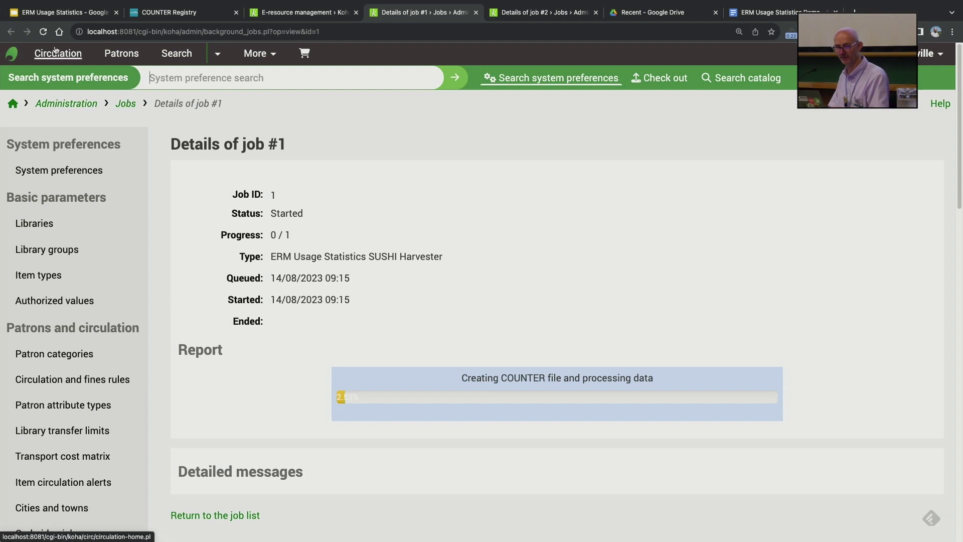
{"action": "left_click", "coordinate": [43, 32]}
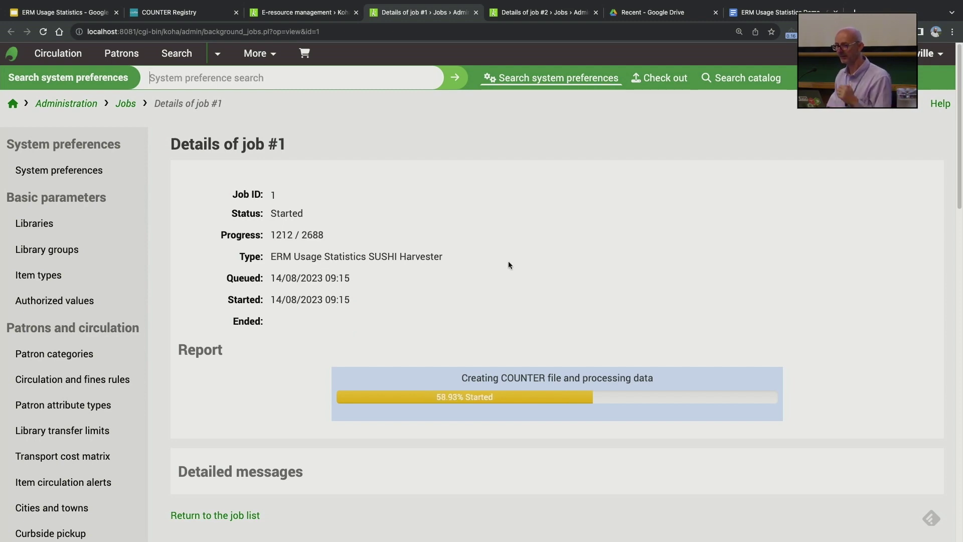
Review the report date coverage in the data providers summary and compare the progress of the TR_J1 and TR_J2 harvest jobs.
{"action": "left_click", "coordinate": [310, 13]}
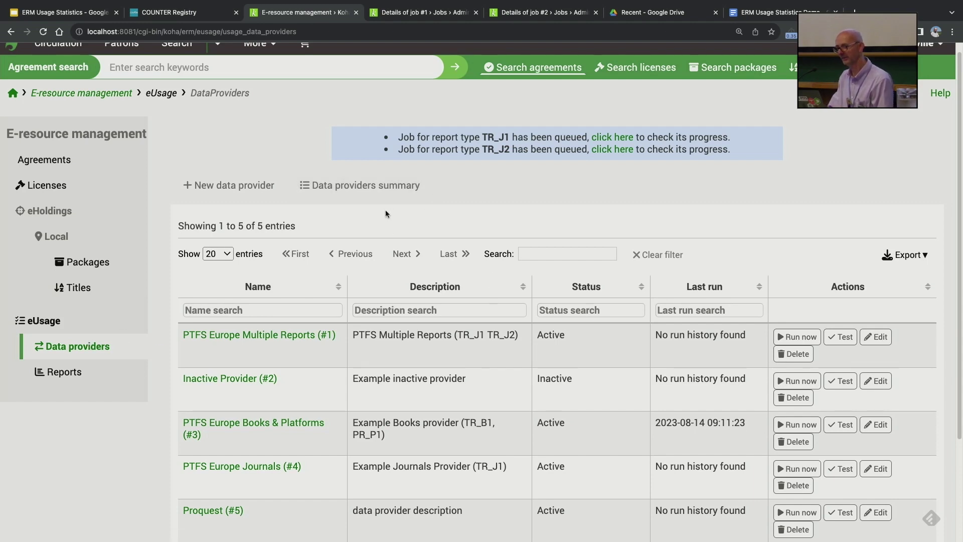
{"action": "left_click", "coordinate": [356, 186]}
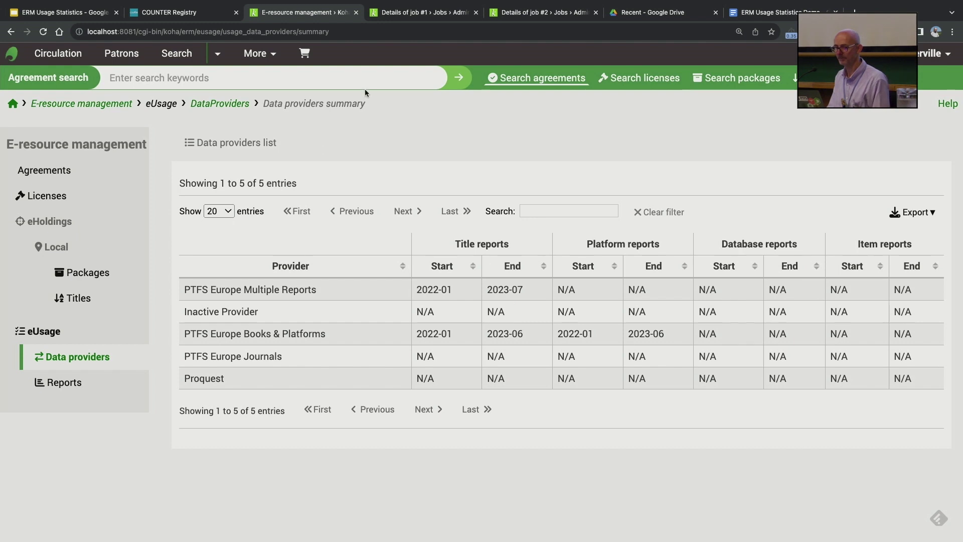
{"action": "left_click", "coordinate": [397, 17]}
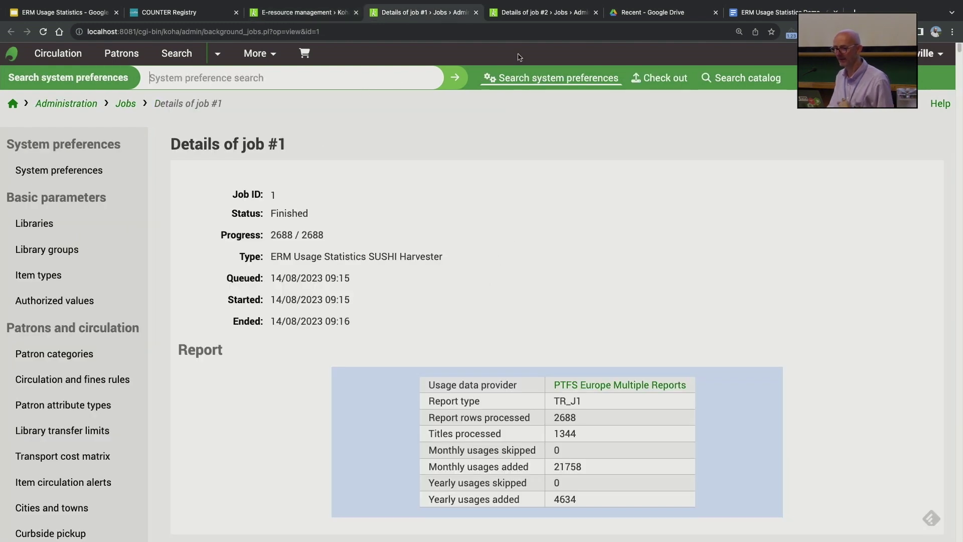
{"action": "left_click", "coordinate": [514, 16]}
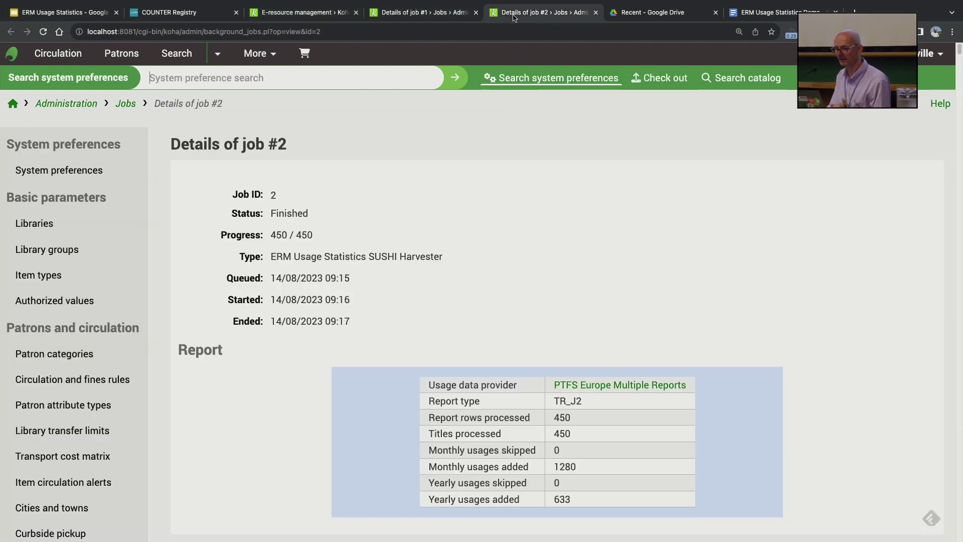
{"action": "left_click", "coordinate": [421, 14]}
{"action": "left_click", "coordinate": [517, 17]}
Examine the TR_J1 harvest job's report figures and detailed messages, highlighting the AORN Journal entry.
{"action": "left_click", "coordinate": [426, 14]}
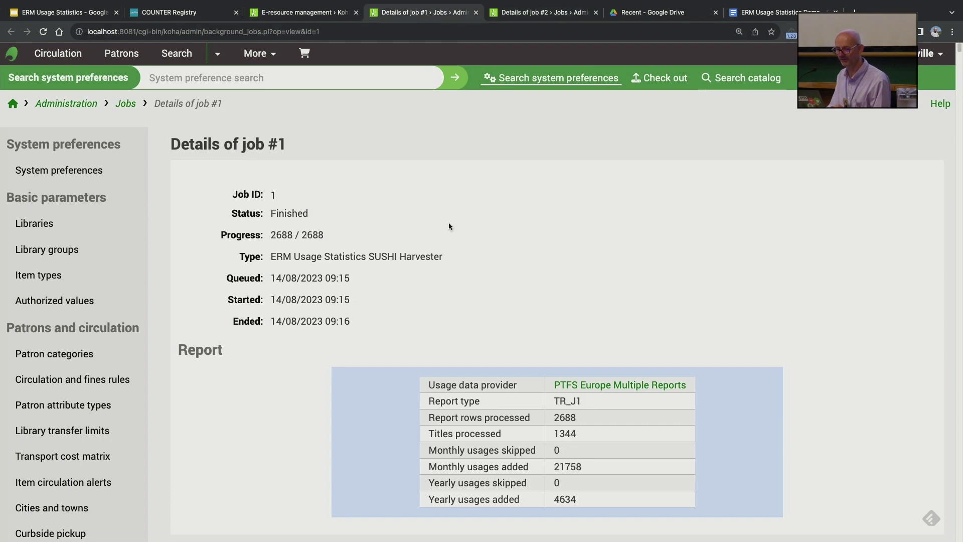
{"action": "scroll", "coordinate": [449, 224], "scroll_direction": "down", "scroll_amount": 2}
{"action": "scroll", "coordinate": [449, 224], "scroll_direction": "down", "scroll_amount": 3}
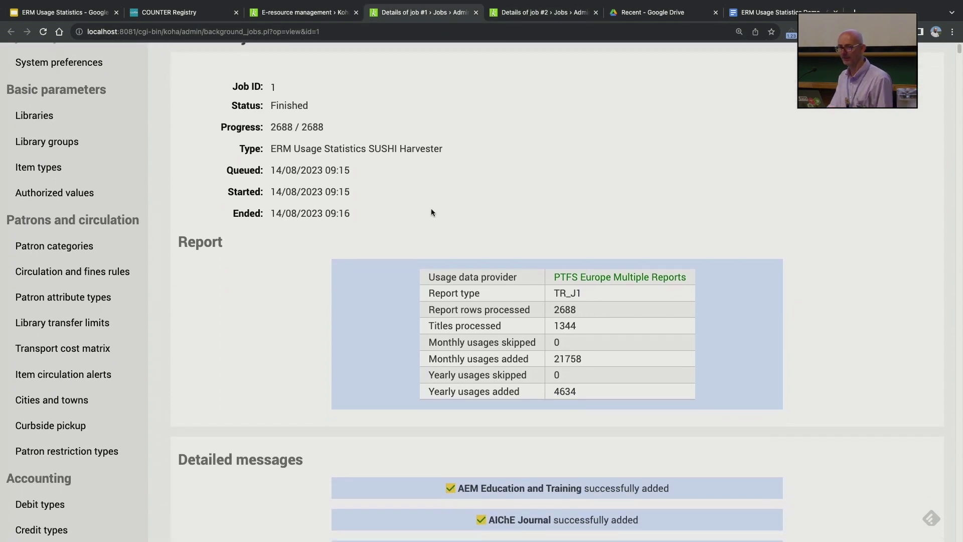
{"action": "scroll", "coordinate": [431, 206], "scroll_direction": "down", "scroll_amount": 1}
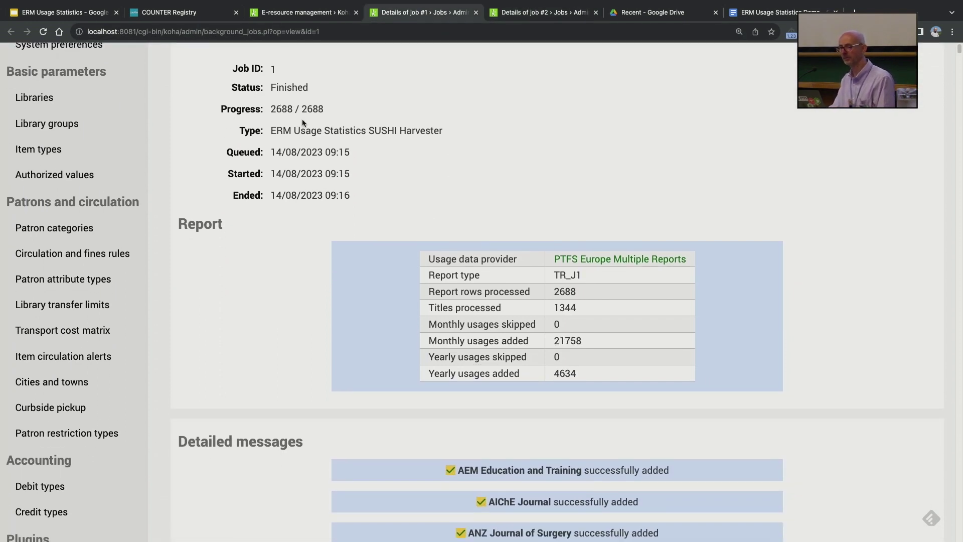
{"action": "scroll", "coordinate": [535, 220], "scroll_direction": "down", "scroll_amount": 5}
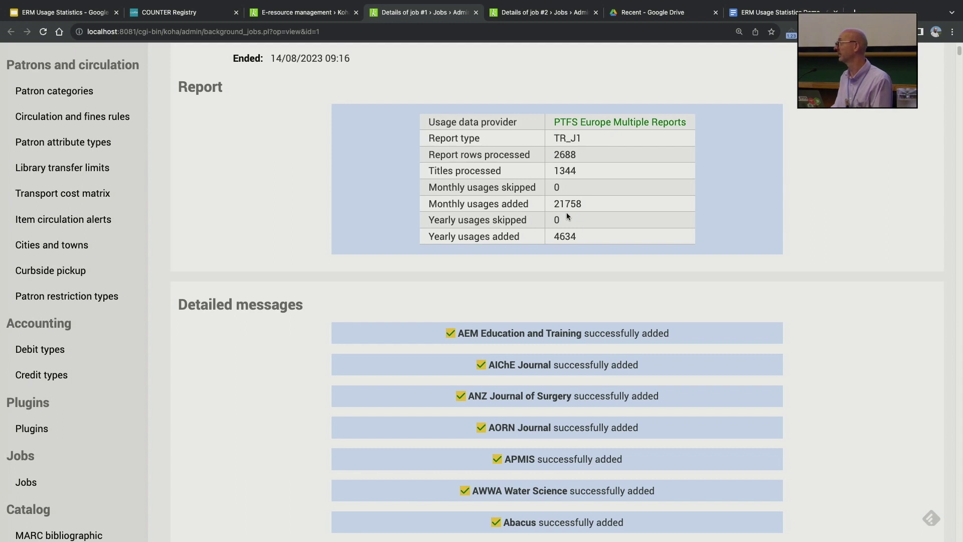
{"action": "scroll", "coordinate": [570, 215], "scroll_direction": "down", "scroll_amount": 3}
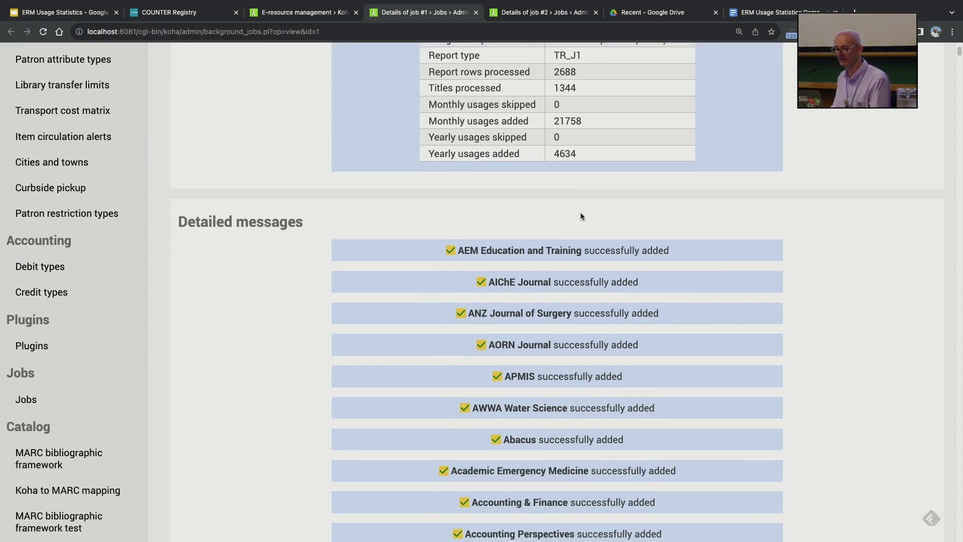
{"action": "scroll", "coordinate": [491, 242], "scroll_direction": "down", "scroll_amount": 5}
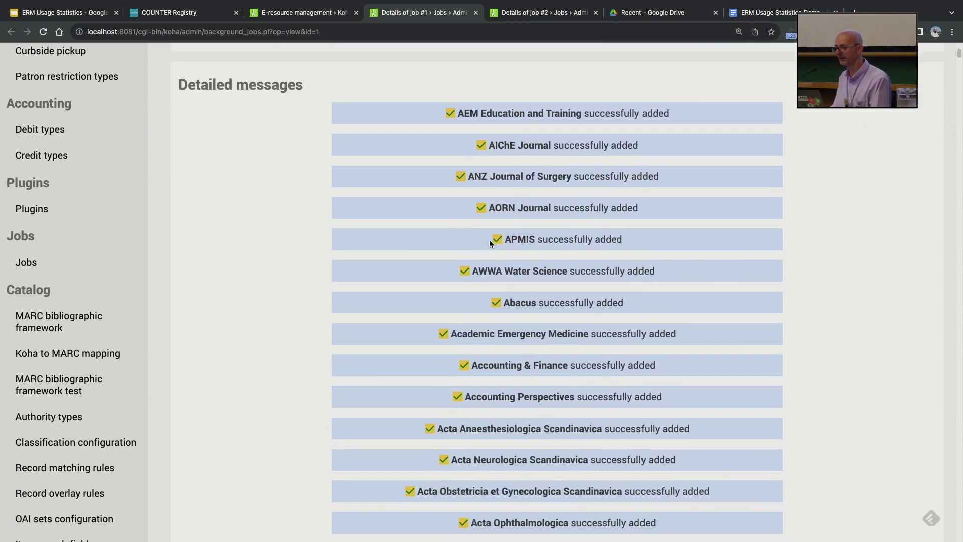
{"action": "scroll", "coordinate": [491, 239], "scroll_direction": "up", "scroll_amount": 2}
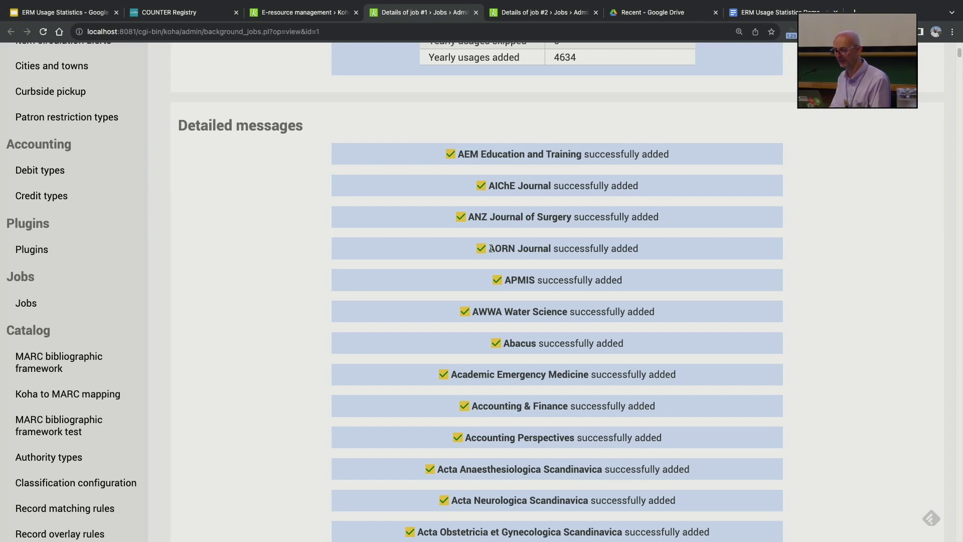
{"action": "left_click_drag", "start_coordinate": [491, 249], "coordinate": [551, 249]}
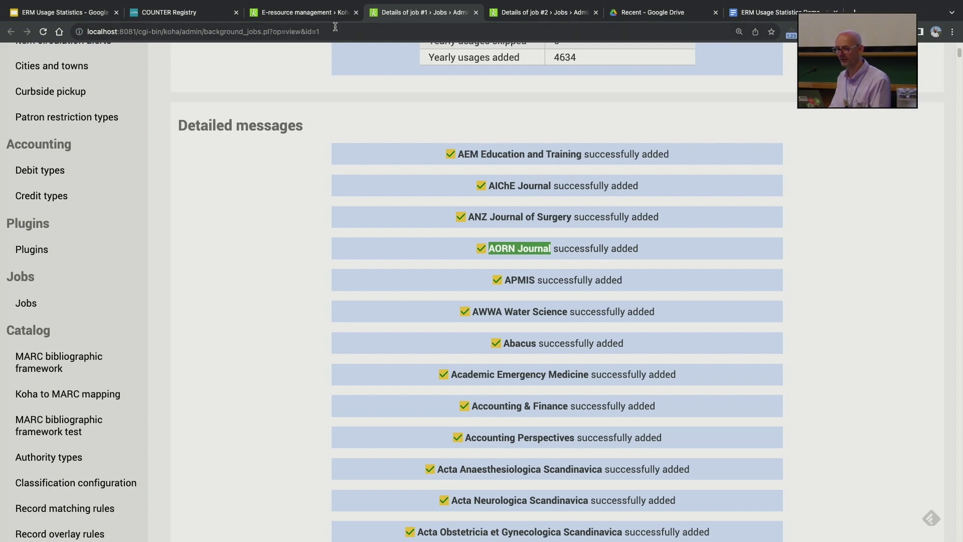
Examine the TR_J2 harvest job's report figures and detailed messages, highlighting AORN Journal for comparison with the TR_J1 job.
{"action": "left_click", "coordinate": [539, 15]}
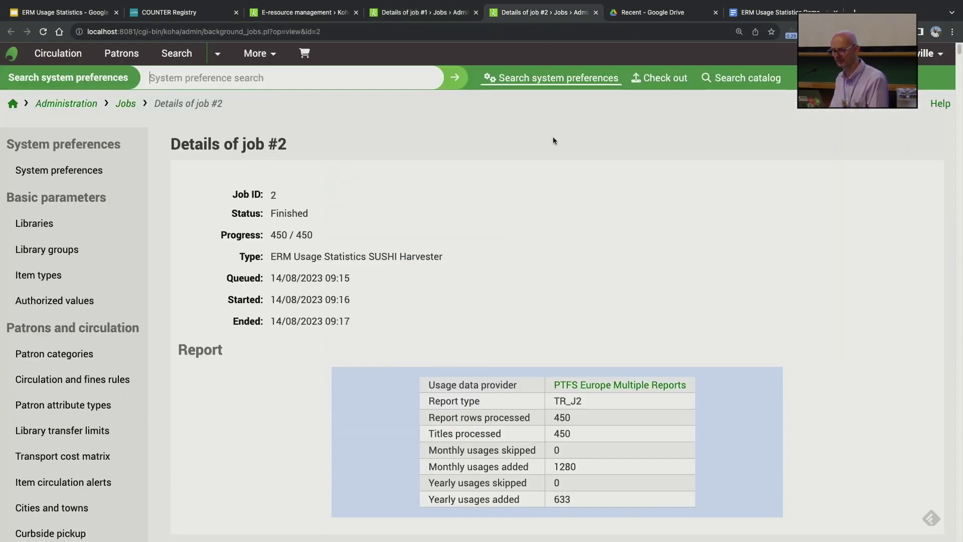
{"action": "scroll", "coordinate": [551, 138], "scroll_direction": "down", "scroll_amount": 5}
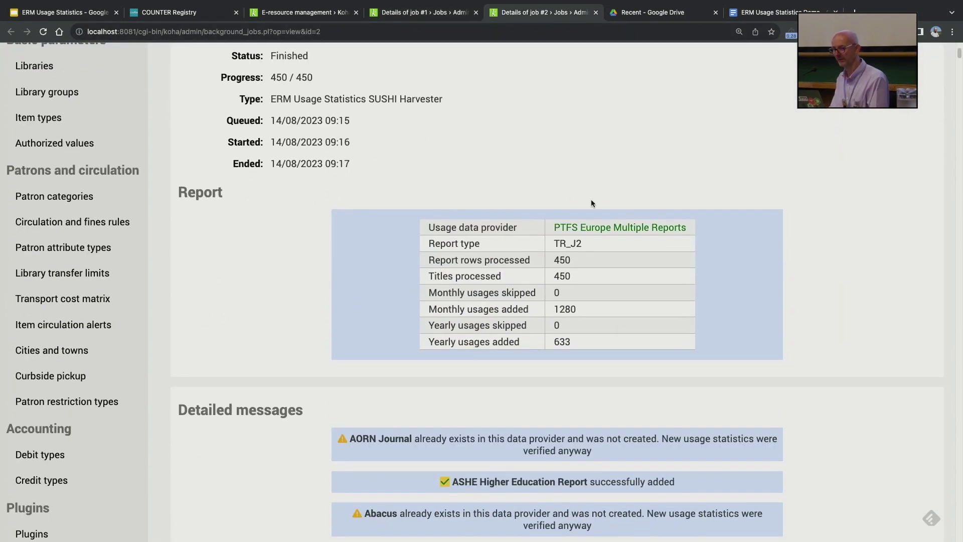
{"action": "scroll", "coordinate": [594, 198], "scroll_direction": "down", "scroll_amount": 3}
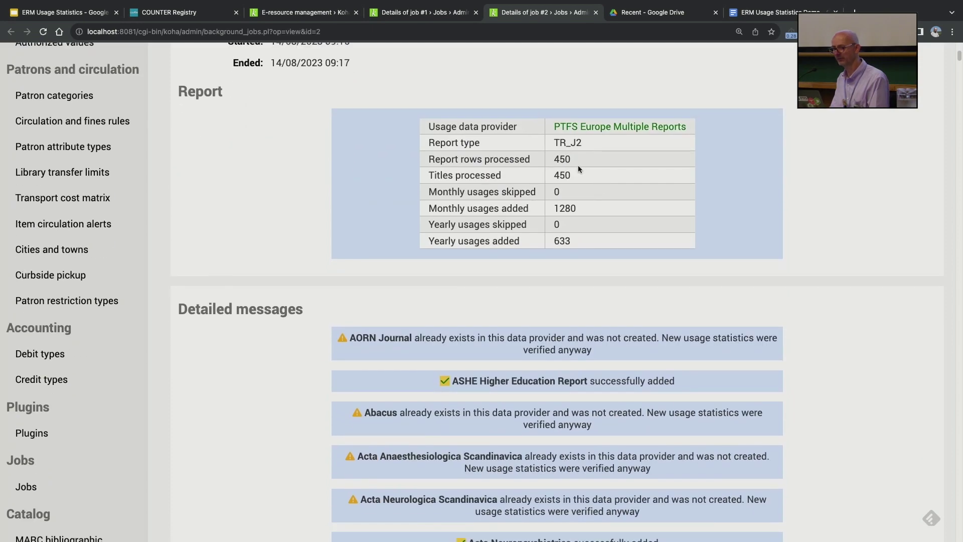
{"action": "scroll", "coordinate": [578, 170], "scroll_direction": "down", "scroll_amount": 4}
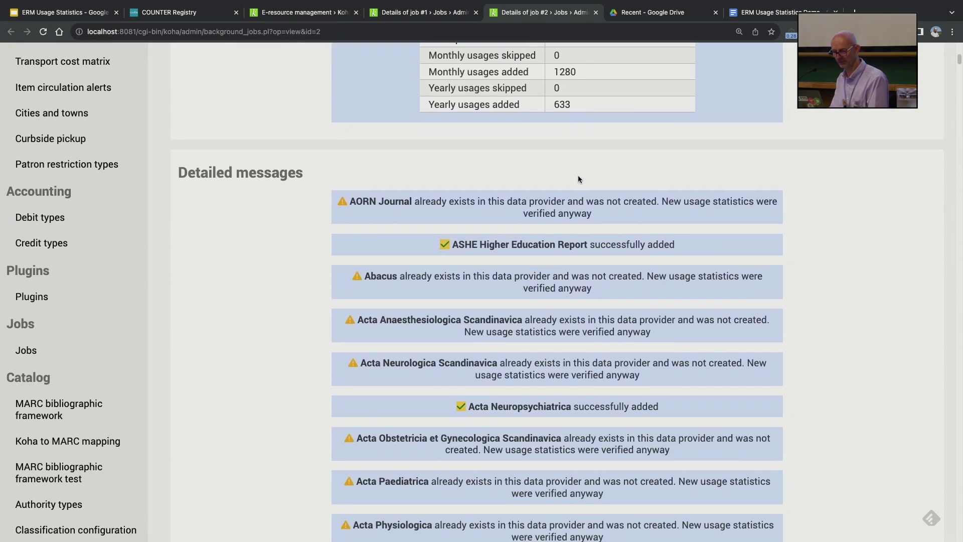
{"action": "scroll", "coordinate": [578, 179], "scroll_direction": "down", "scroll_amount": 1}
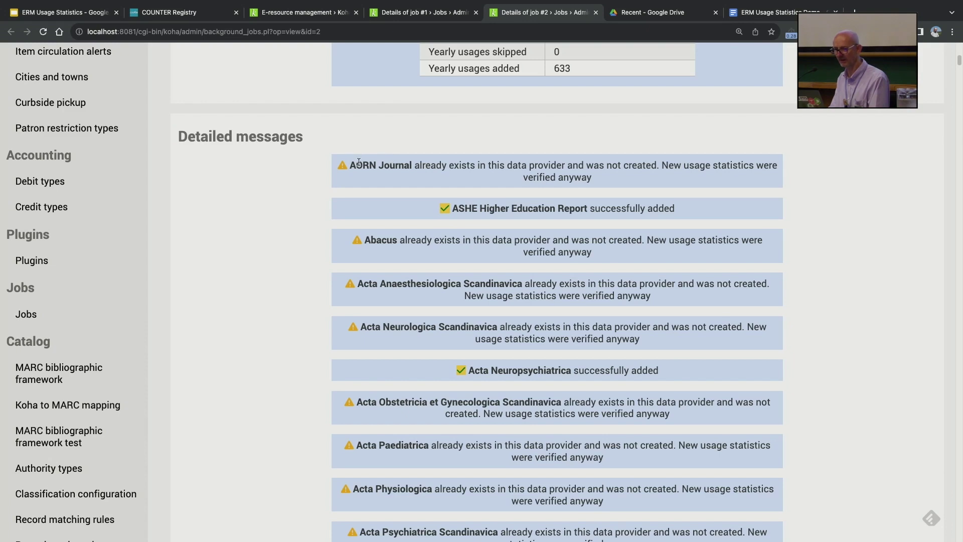
{"action": "left_click_drag", "start_coordinate": [350, 165], "coordinate": [412, 170]}
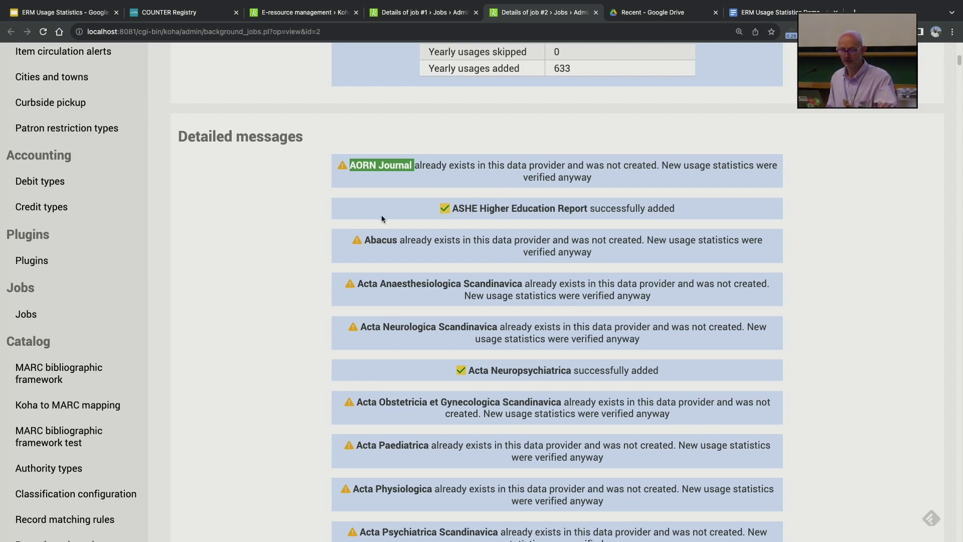
{"action": "left_click", "coordinate": [299, 192]}
{"action": "scroll", "coordinate": [361, 206], "scroll_direction": "up", "scroll_amount": 9}
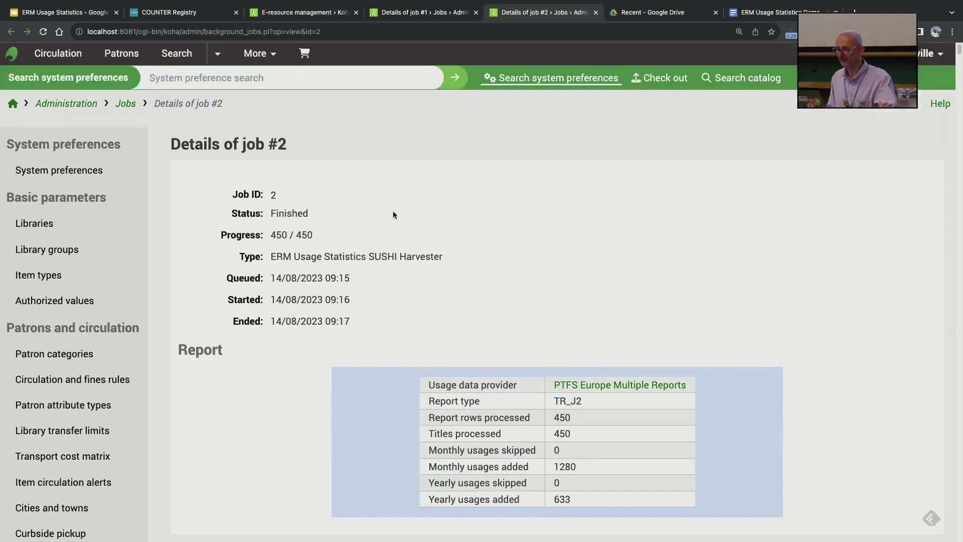
Return to the eUsage data providers list and open the harvested titles of PTFS Europe Multiple Reports.
{"action": "left_click", "coordinate": [298, 13]}
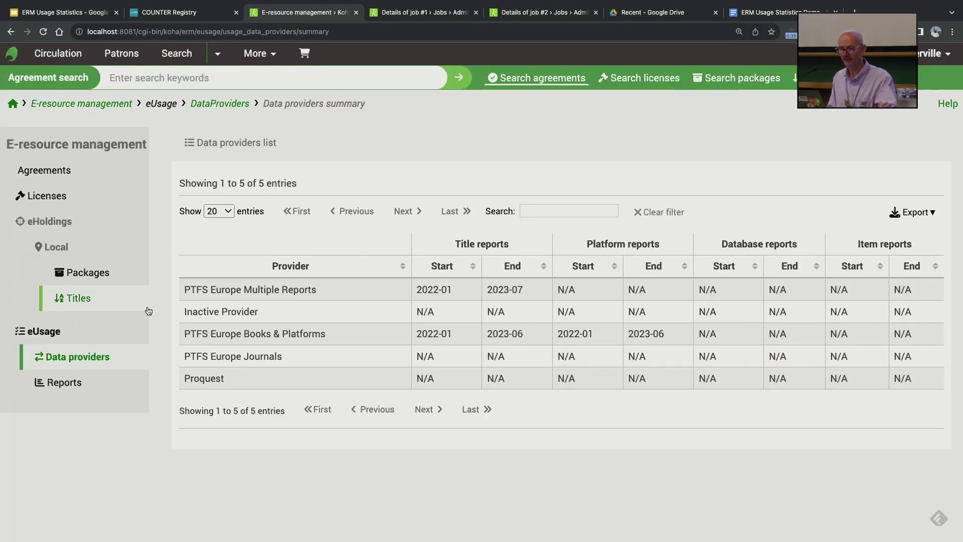
{"action": "left_click", "coordinate": [99, 359]}
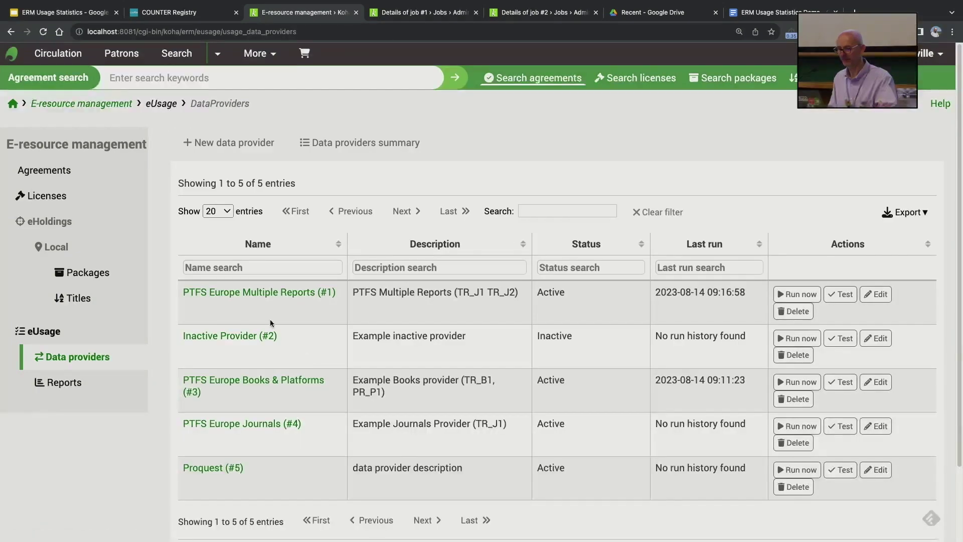
{"action": "left_click", "coordinate": [274, 297]}
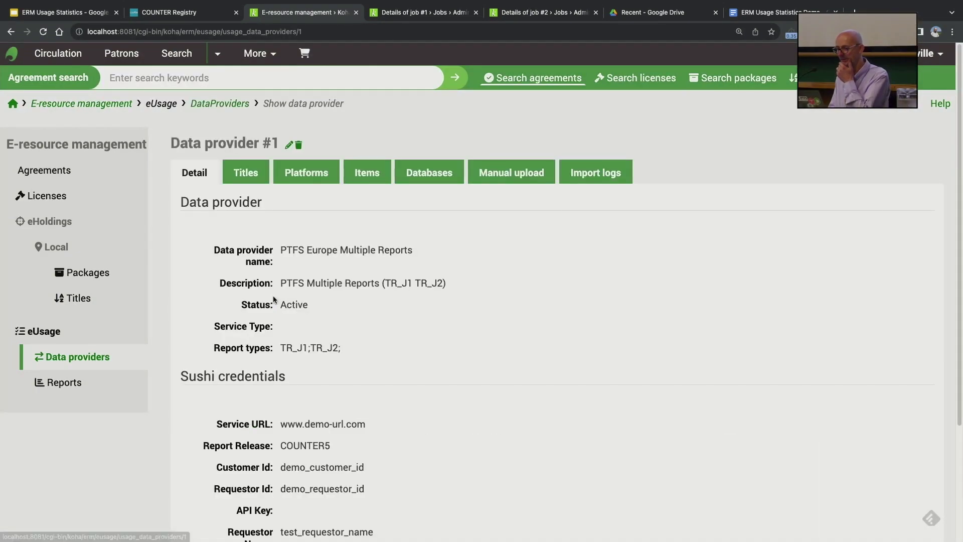
{"action": "left_click", "coordinate": [245, 179]}
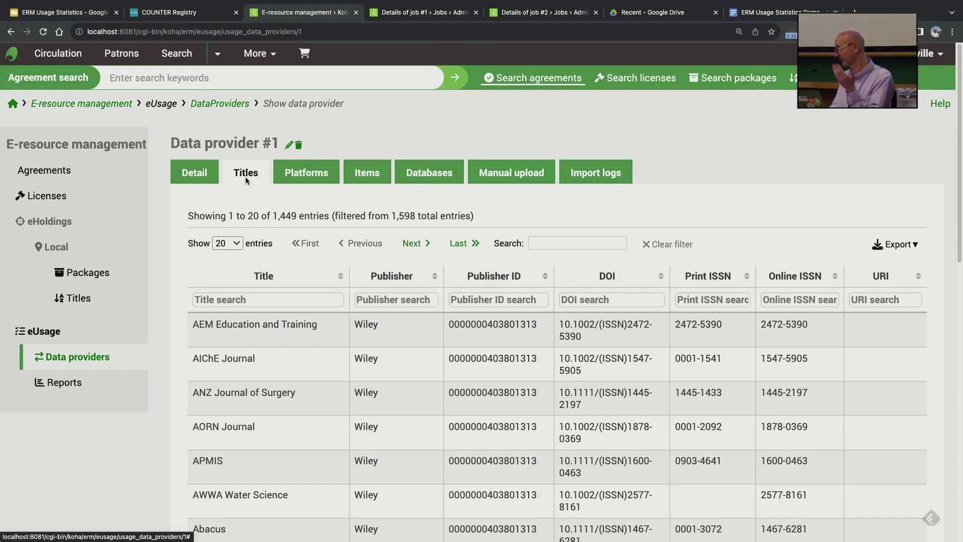
Search the provider's titles by title for "british" and clear the search again.
{"action": "left_click", "coordinate": [251, 302]}
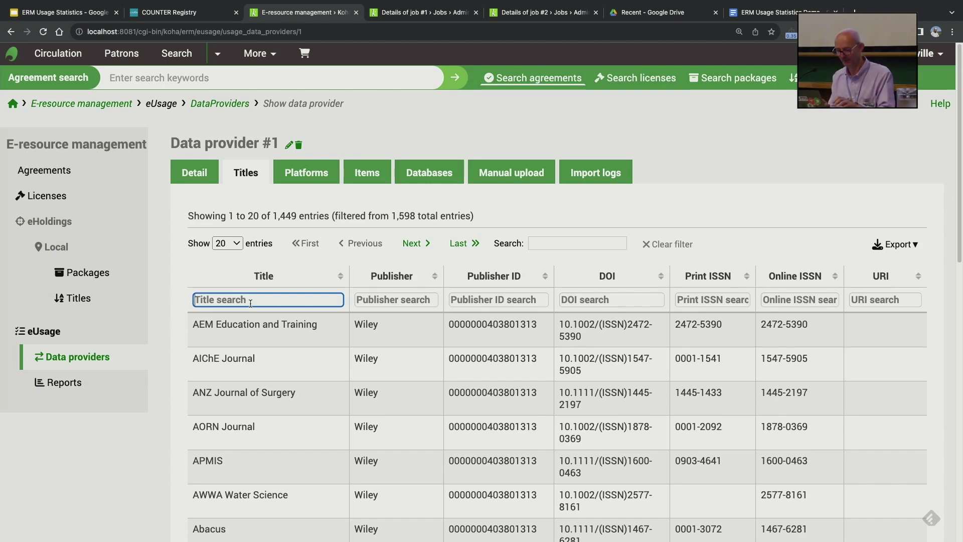
{"action": "type", "text": "british"}
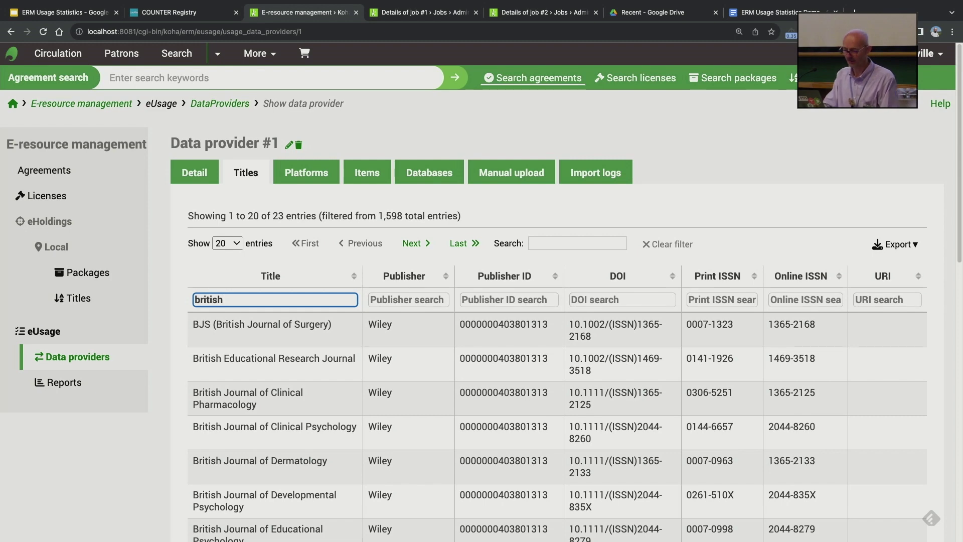
{"action": "key", "text": "BackSpace"}
{"action": "key", "text": "BackSpace"}
{"action": "key", "text": "BackSpace"}
{"action": "key", "text": "BackSpace"}
{"action": "key", "text": "BackSpace"}
{"action": "key", "text": "BackSpace"}
{"action": "key", "text": "BackSpace"}
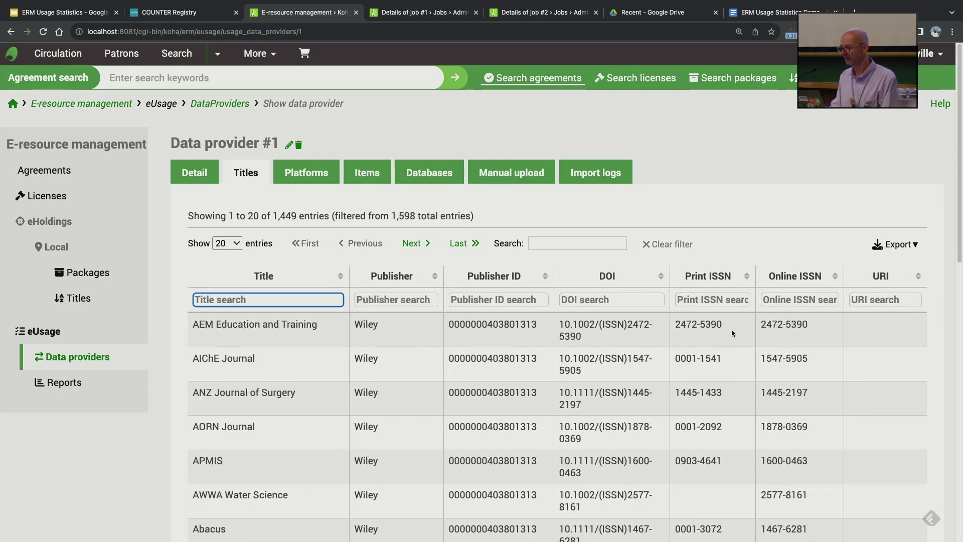
Look at the export options for the titles and check the provider's import logs.
{"action": "left_click", "coordinate": [895, 244]}
{"action": "left_click", "coordinate": [807, 201]}
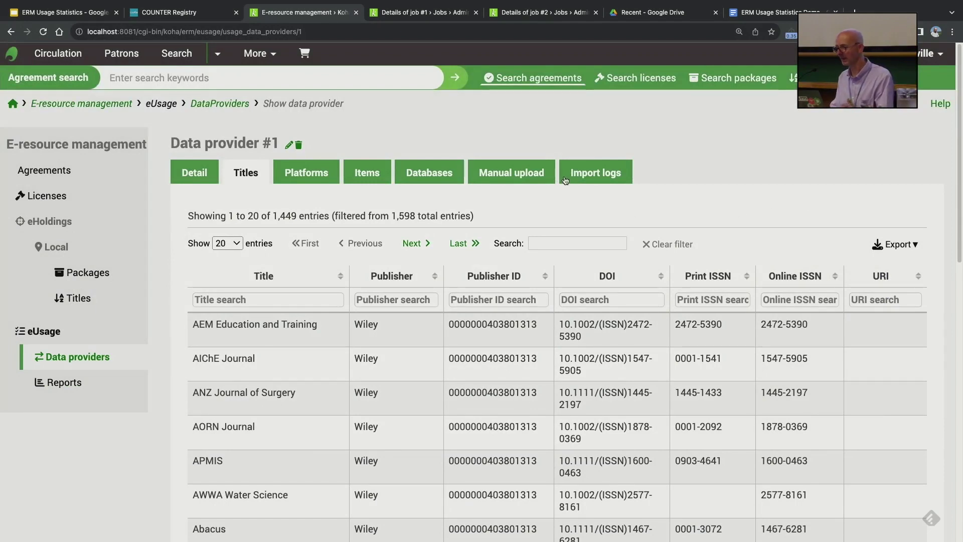
{"action": "left_click", "coordinate": [590, 174]}
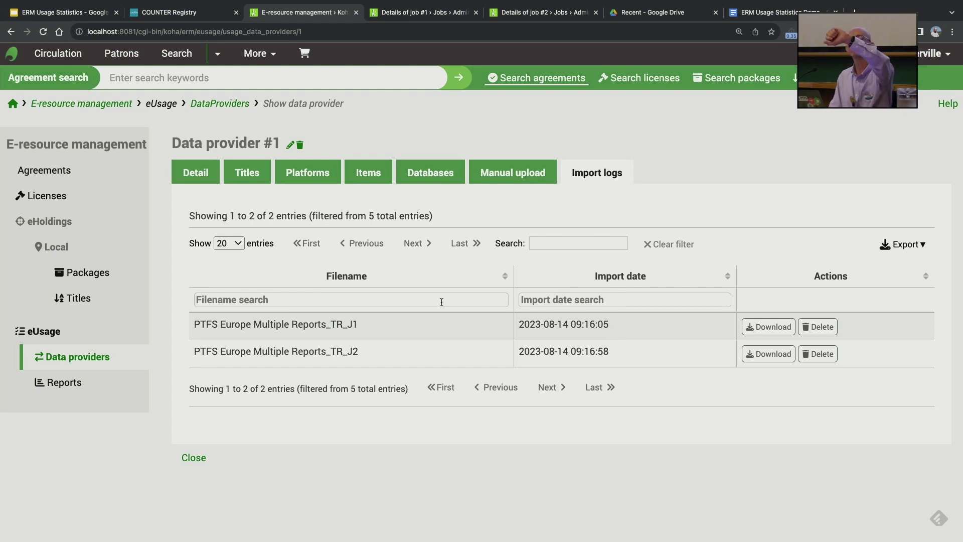
Run the saved usage statistics report Wiley eBook Summary and look through its monthly title figures.
{"action": "left_click", "coordinate": [73, 387]}
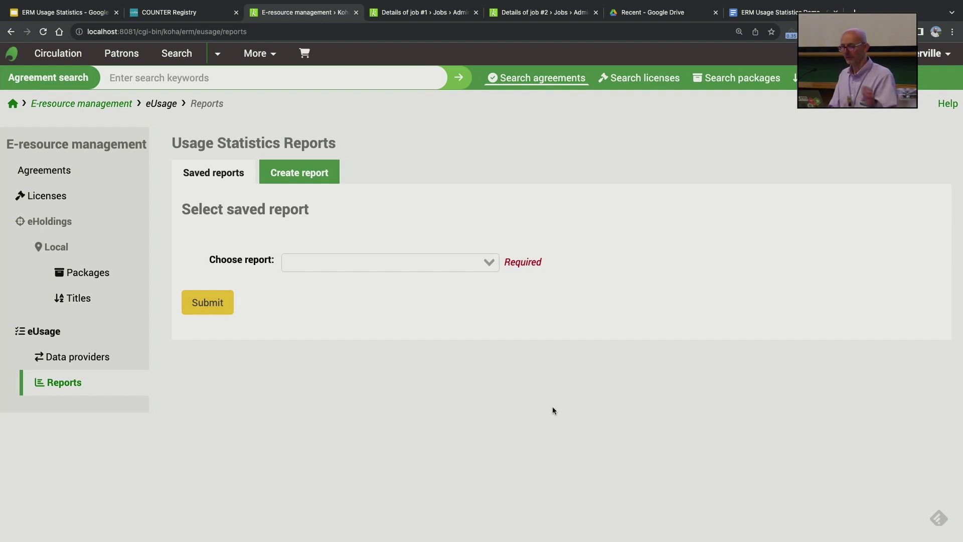
{"action": "left_click", "coordinate": [381, 265]}
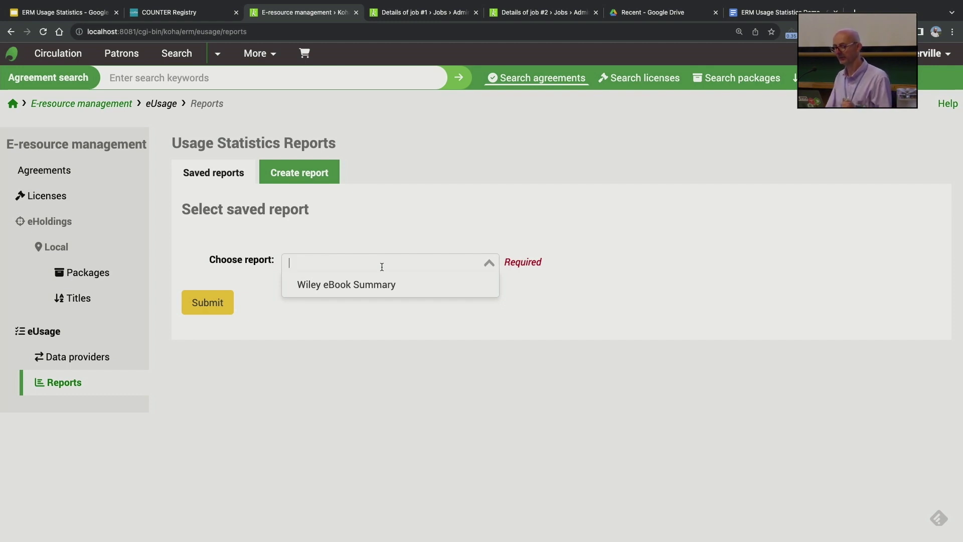
{"action": "left_click", "coordinate": [358, 285]}
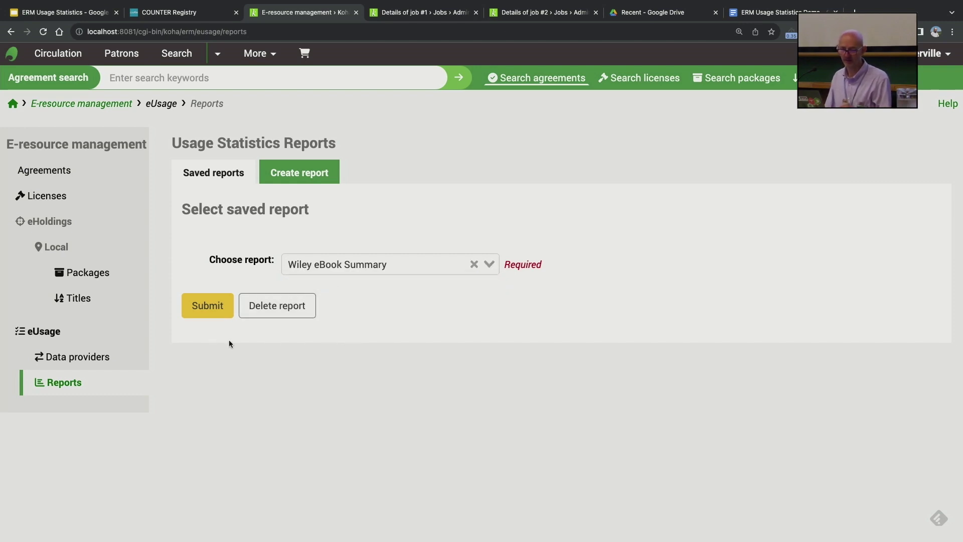
{"action": "left_click", "coordinate": [207, 306]}
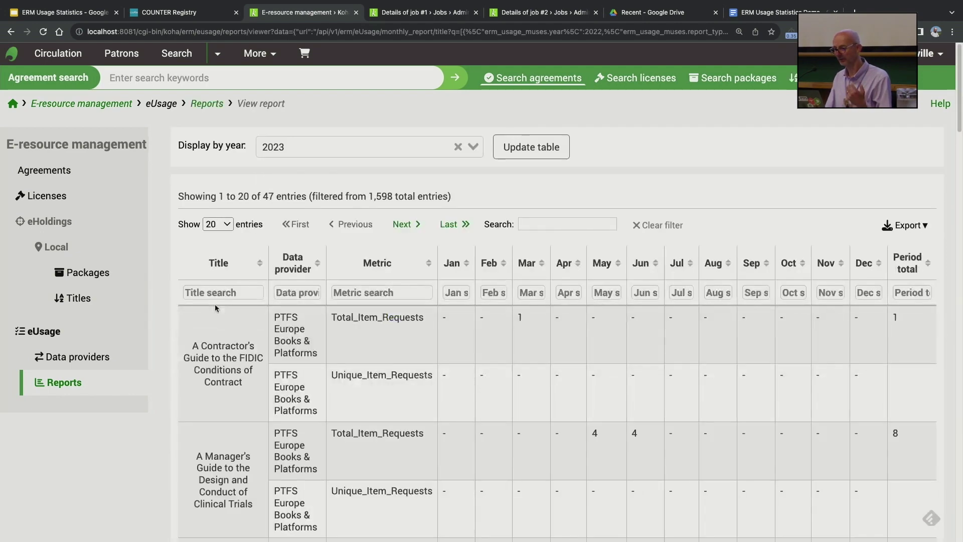
{"action": "scroll", "coordinate": [544, 320], "scroll_direction": "down", "scroll_amount": 3}
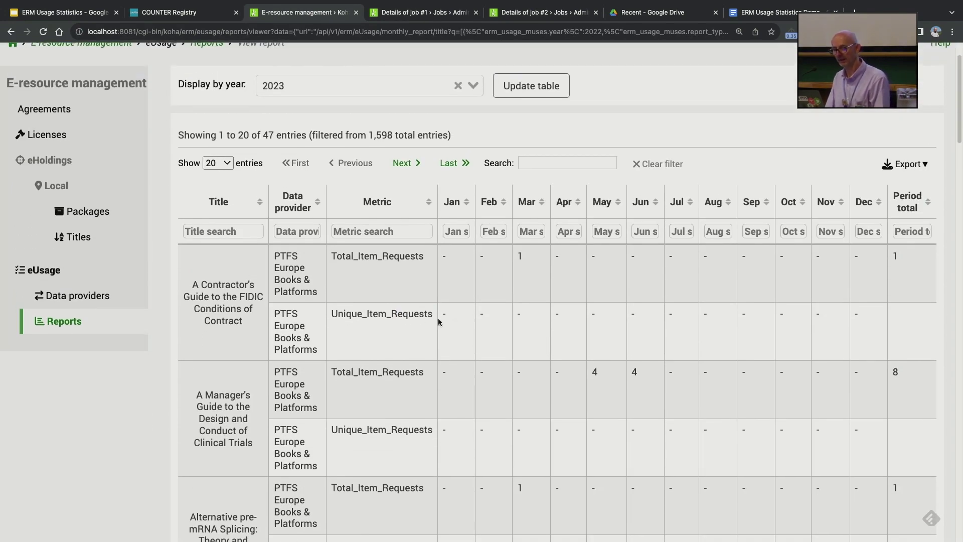
{"action": "scroll", "coordinate": [243, 304], "scroll_direction": "down", "scroll_amount": 4}
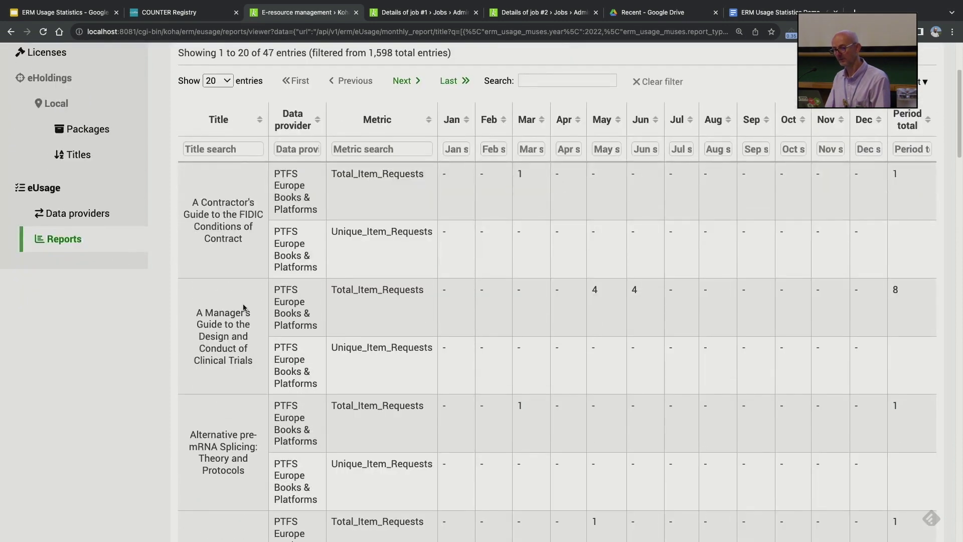
{"action": "scroll", "coordinate": [242, 307], "scroll_direction": "down", "scroll_amount": 1}
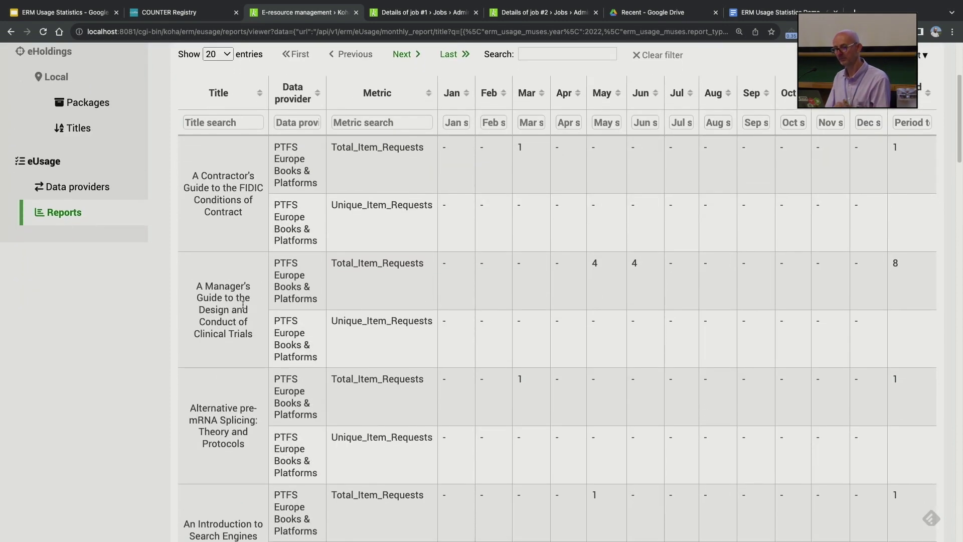
Look over the report's monthly usage table and check which years it can be displayed for.
{"action": "scroll", "coordinate": [242, 304], "scroll_direction": "up", "scroll_amount": 5}
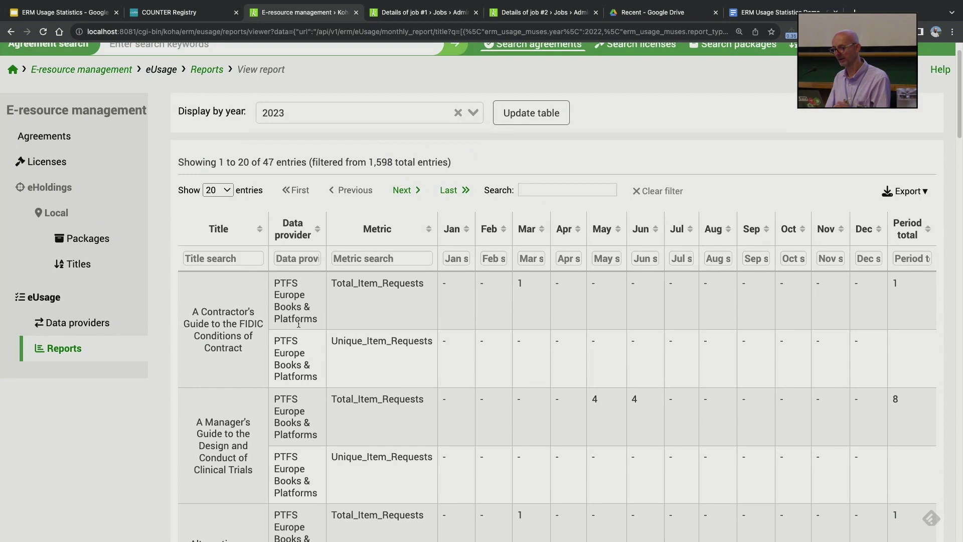
{"action": "scroll", "coordinate": [296, 321], "scroll_direction": "down", "scroll_amount": 2}
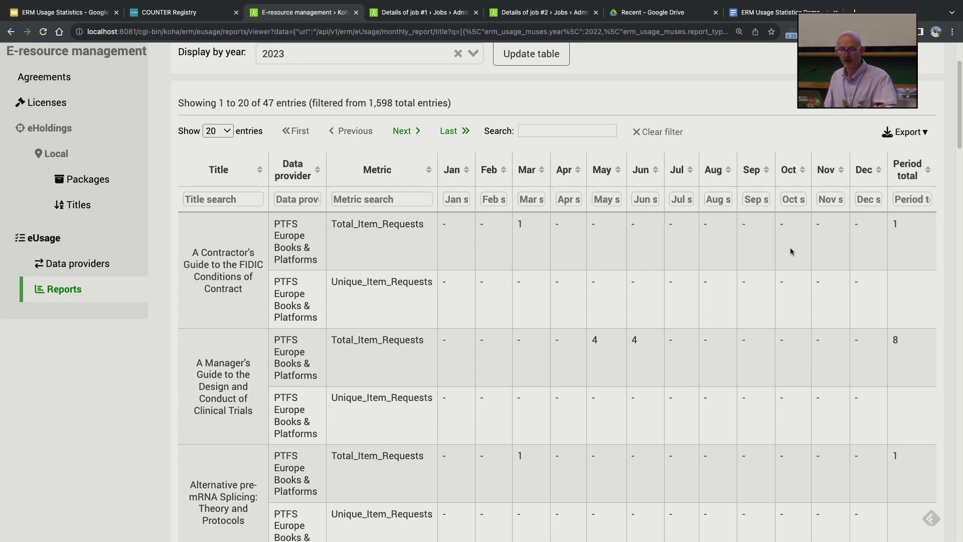
{"action": "scroll", "coordinate": [551, 161], "scroll_direction": "up", "scroll_amount": 3}
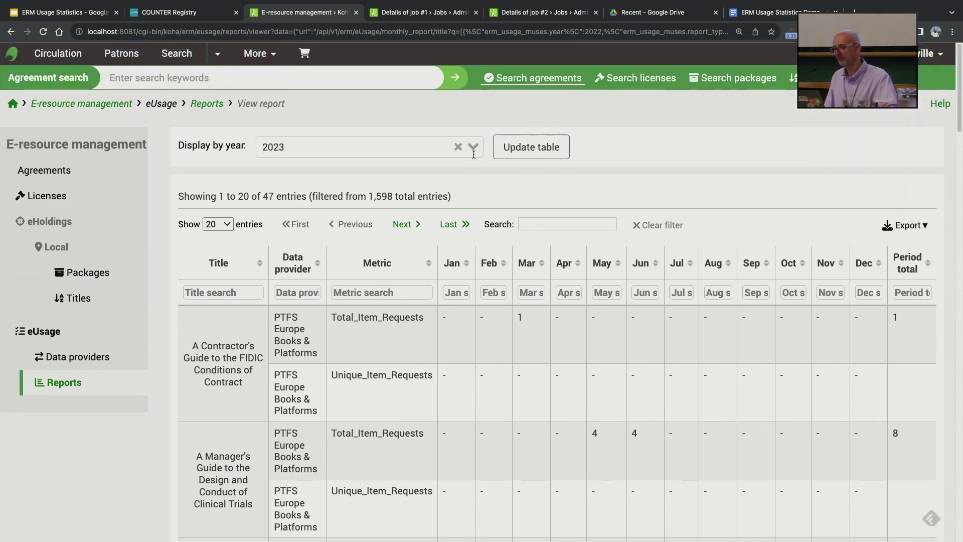
{"action": "left_click", "coordinate": [473, 148]}
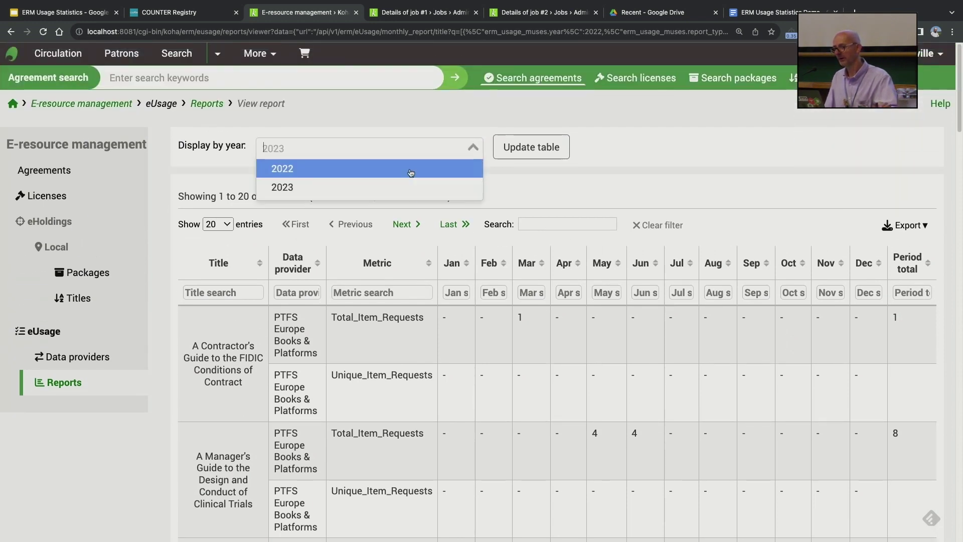
{"action": "left_click", "coordinate": [672, 149]}
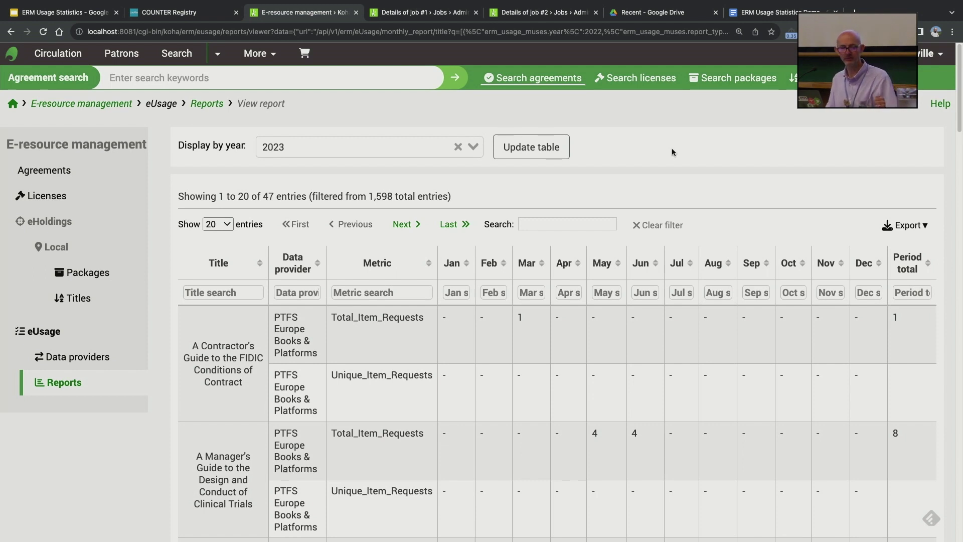
Return to the usage statistics reports and select the saved report Wiley eBook Summary.
{"action": "left_click", "coordinate": [58, 385]}
{"action": "left_click", "coordinate": [312, 262]}
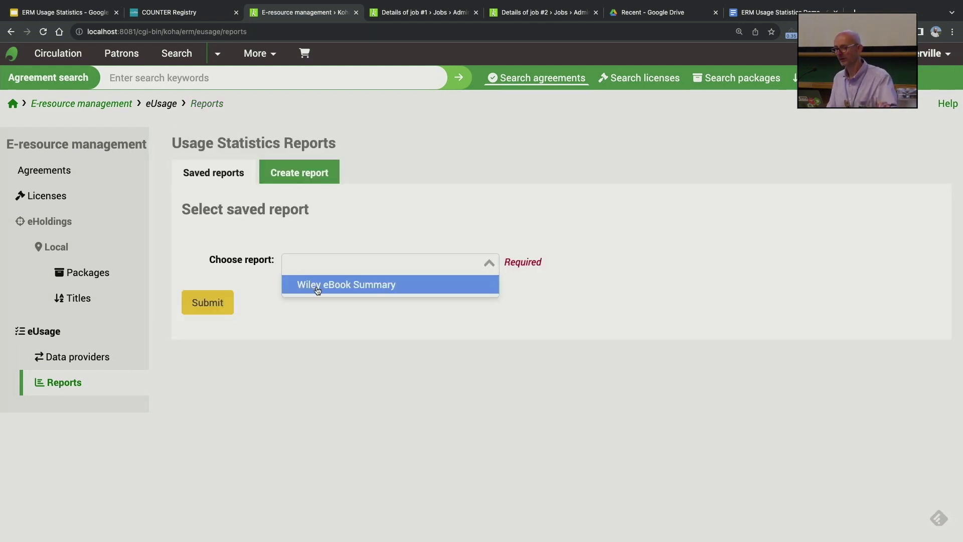
{"action": "left_click", "coordinate": [318, 287]}
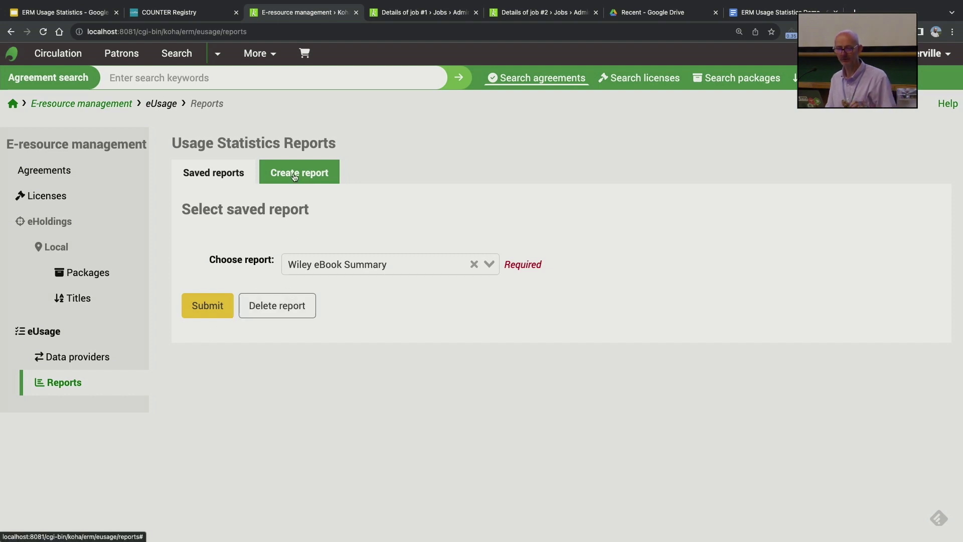
Open the form for building a custom usage report and view its report data fields.
{"action": "left_click", "coordinate": [319, 174]}
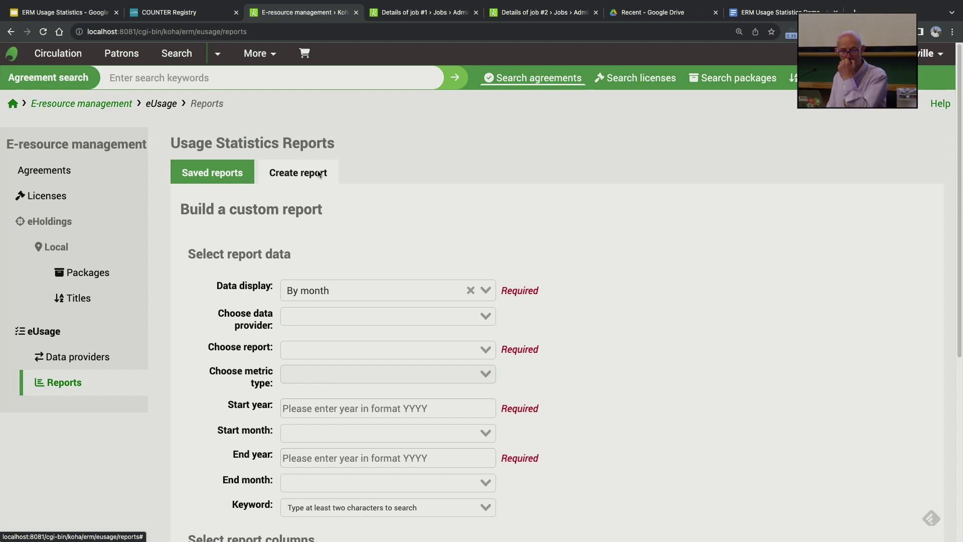
{"action": "scroll", "coordinate": [597, 275], "scroll_direction": "down", "scroll_amount": 2}
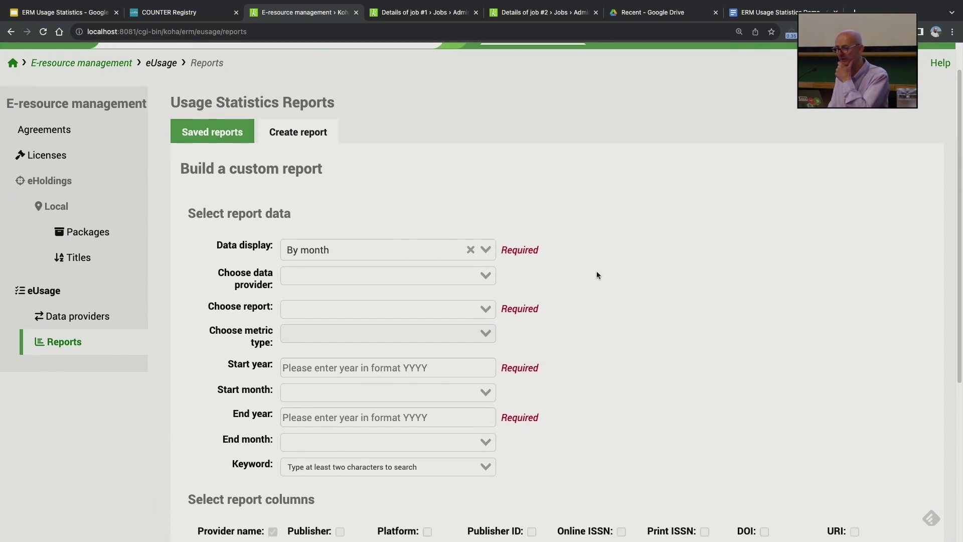
{"action": "scroll", "coordinate": [576, 269], "scroll_direction": "down", "scroll_amount": 2}
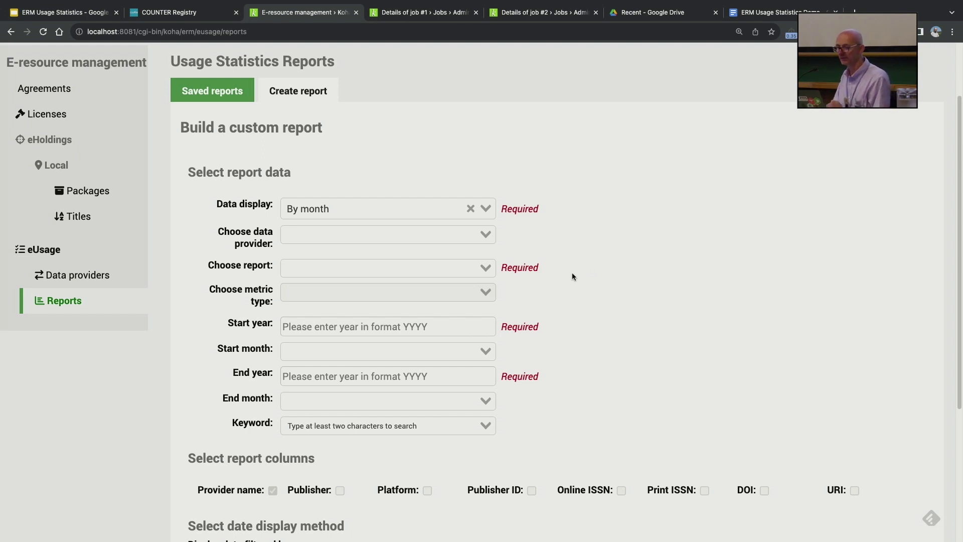
Compare the data providers offered with PR_P1 - Platform usage chosen as the report and with the report choice cleared.
{"action": "left_click", "coordinate": [422, 269]}
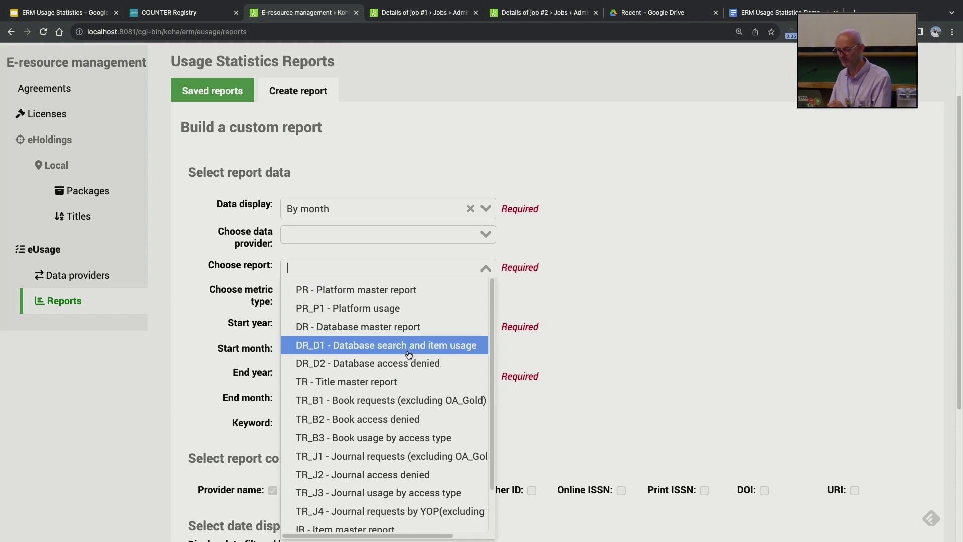
{"action": "left_click", "coordinate": [354, 311]}
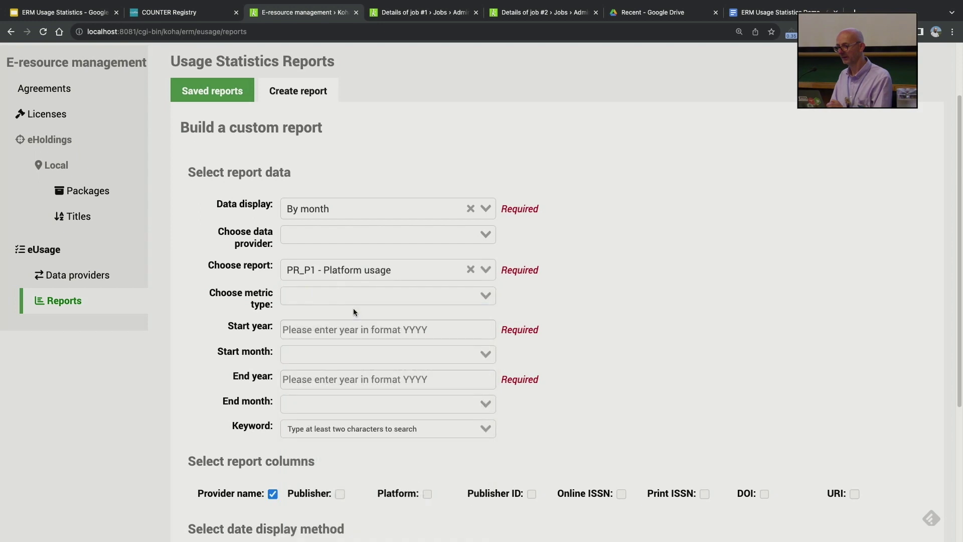
{"action": "left_click", "coordinate": [313, 232]}
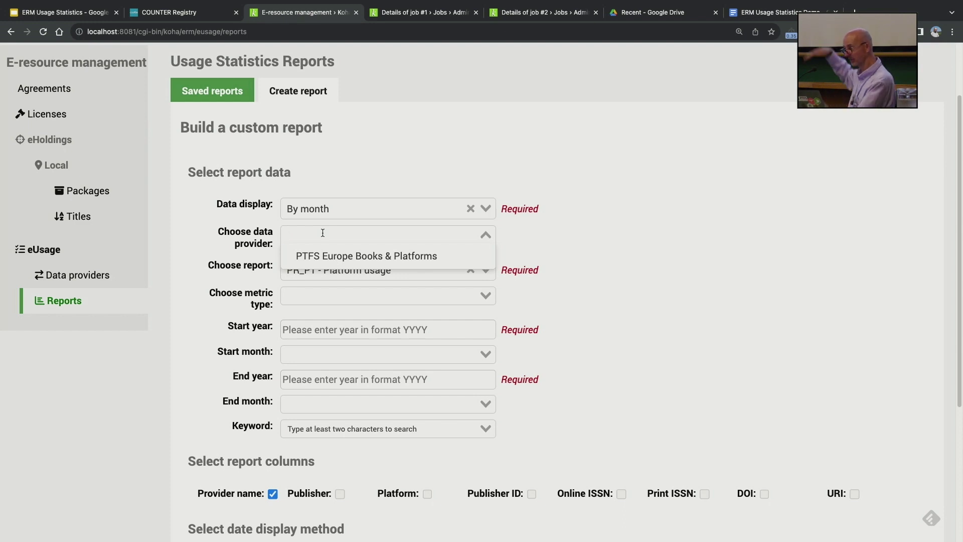
{"action": "left_click", "coordinate": [562, 237]}
{"action": "left_click", "coordinate": [471, 270]}
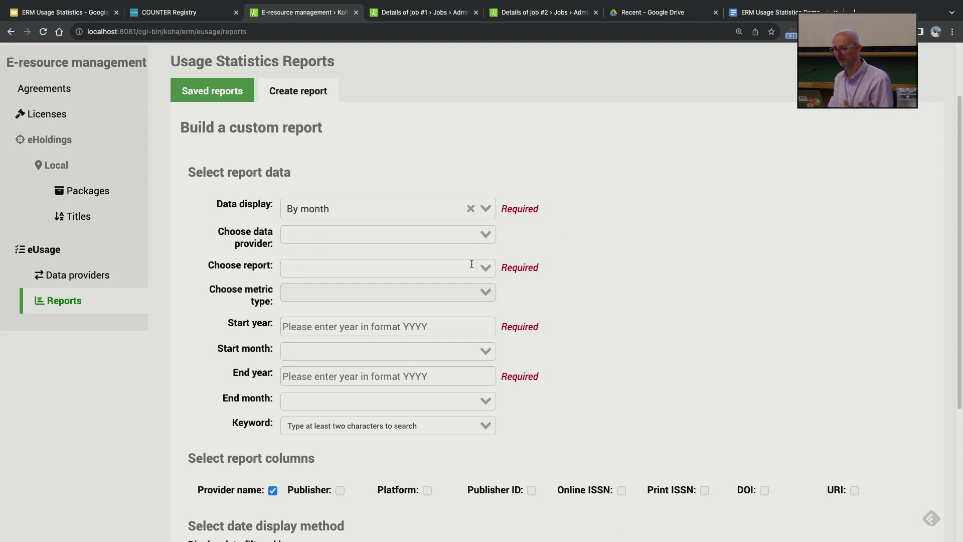
{"action": "left_click", "coordinate": [484, 234]}
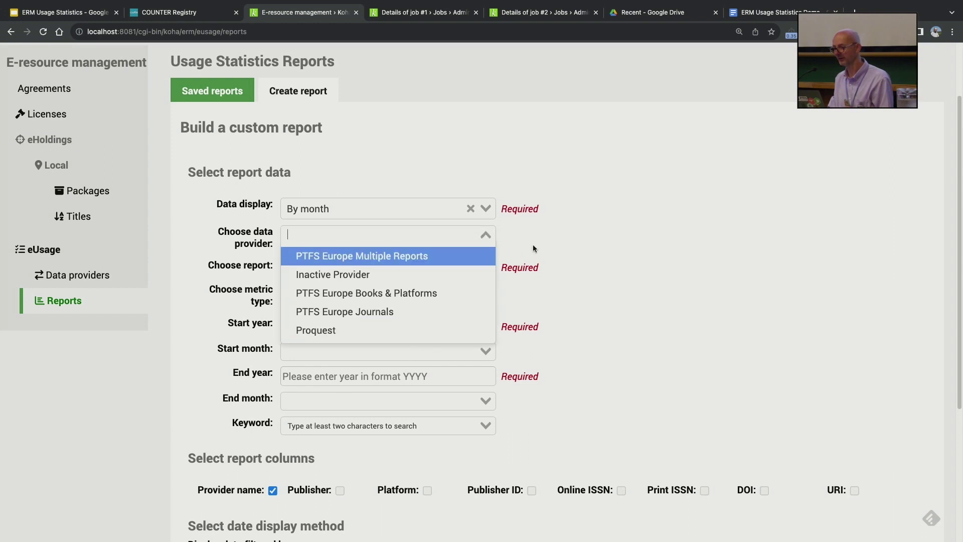
{"action": "left_click", "coordinate": [509, 244]}
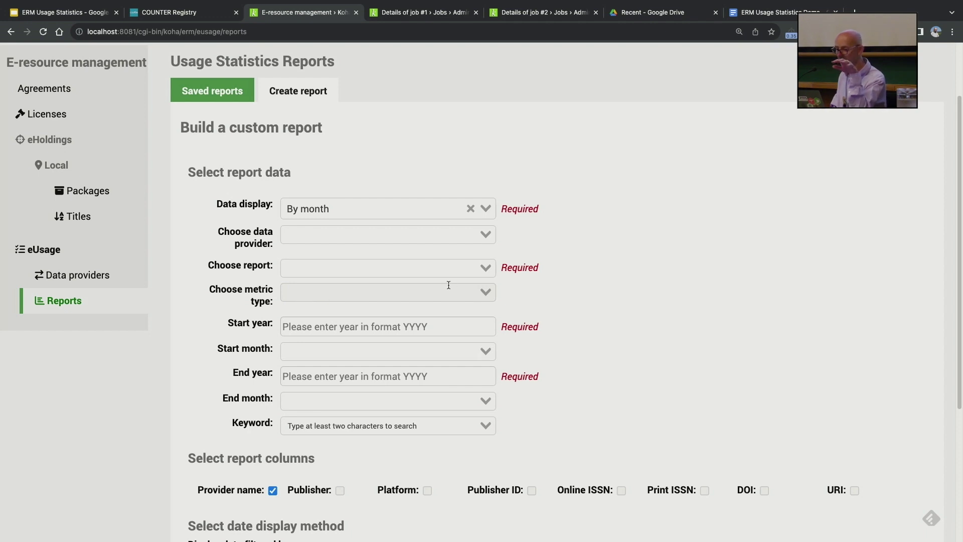
Check the metric types offered for PR_P1 - Platform usage and TR_J1 - Journal requests (excluding OA_Gold), and clear the report choice.
{"action": "left_click", "coordinate": [331, 269]}
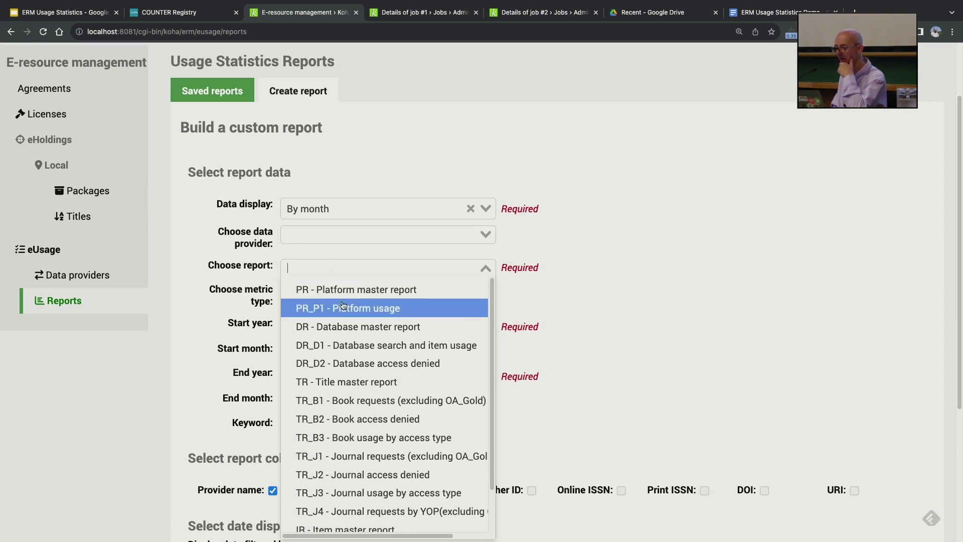
{"action": "left_click", "coordinate": [361, 312]}
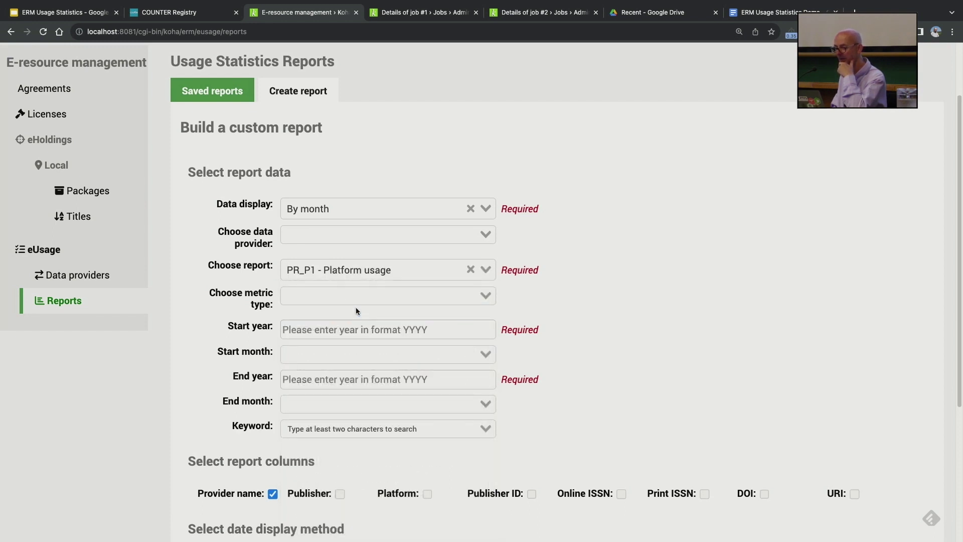
{"action": "left_click", "coordinate": [357, 305]}
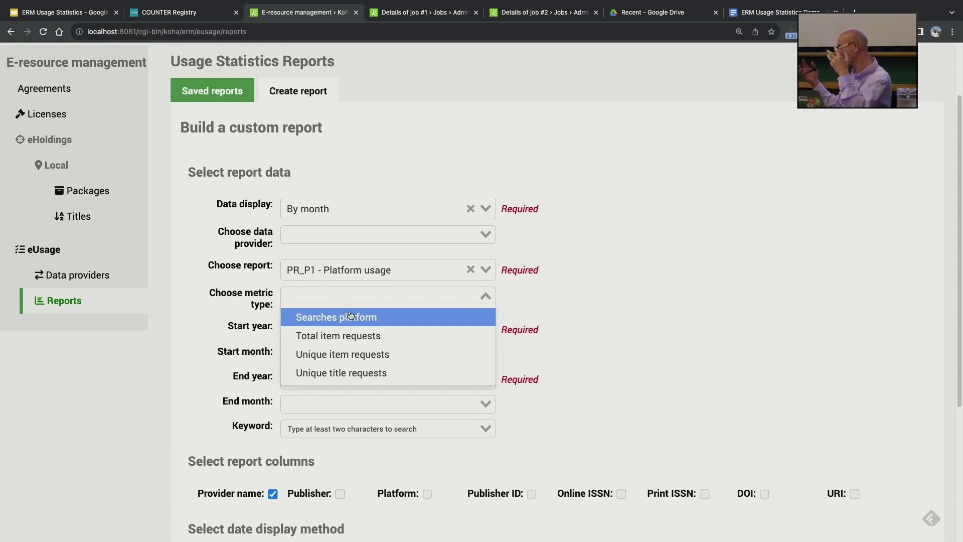
{"action": "left_click", "coordinate": [471, 270]}
{"action": "left_click", "coordinate": [484, 270]}
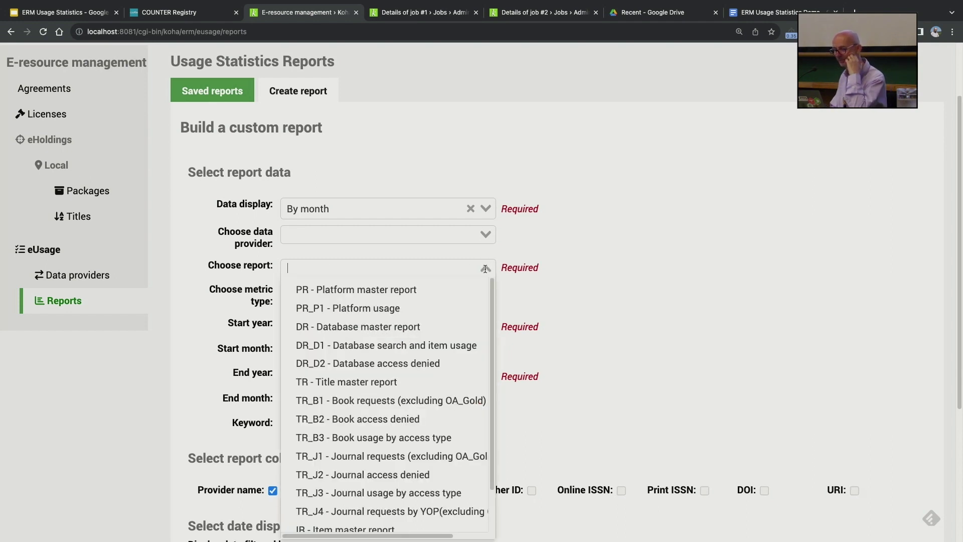
{"action": "left_click", "coordinate": [379, 454]}
{"action": "left_click", "coordinate": [340, 326]}
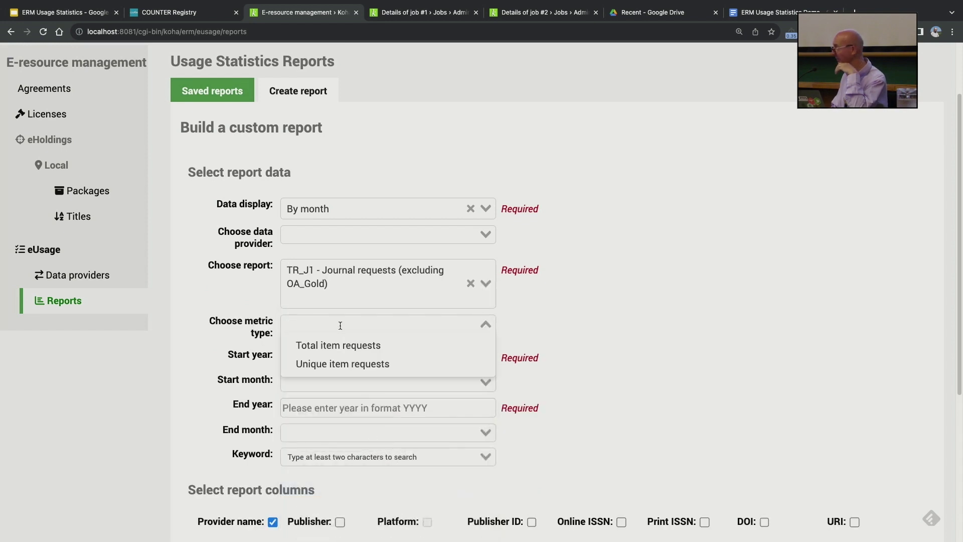
{"action": "left_click", "coordinate": [470, 284]}
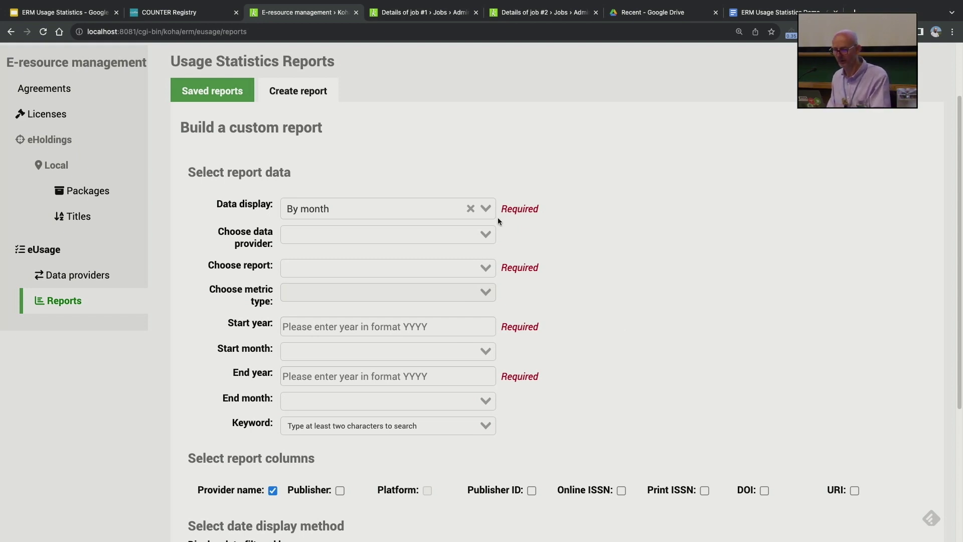
Set the data provider to PTFS Europe Books & Platforms, the report to PR_P1 - Platform usage and the metric type to Searches platform.
{"action": "left_click", "coordinate": [334, 235]}
{"action": "left_click", "coordinate": [339, 293]}
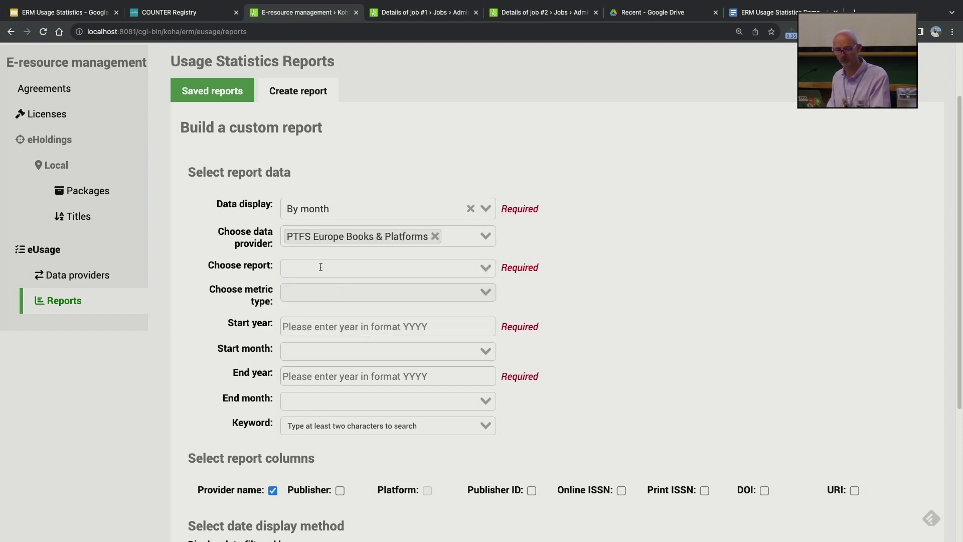
{"action": "left_click", "coordinate": [320, 268]}
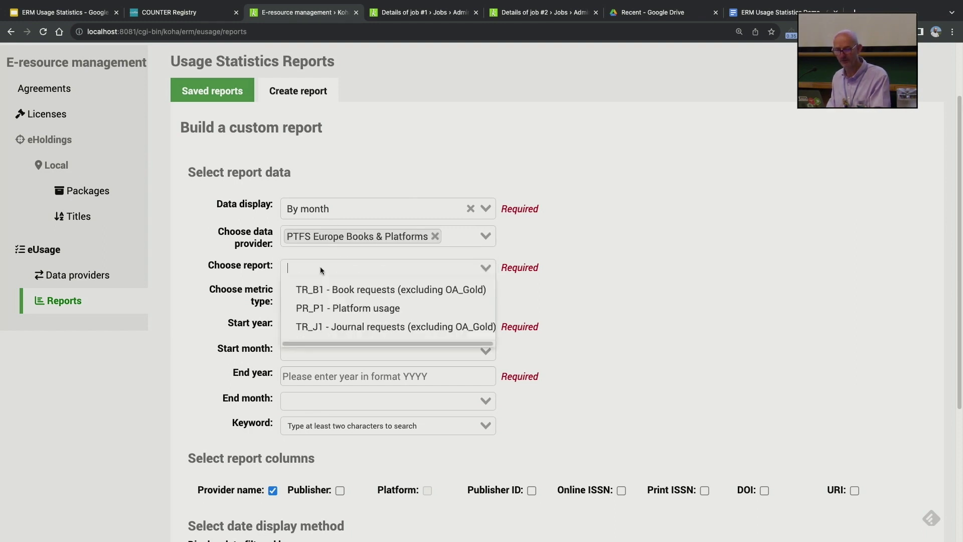
{"action": "left_click", "coordinate": [328, 307]}
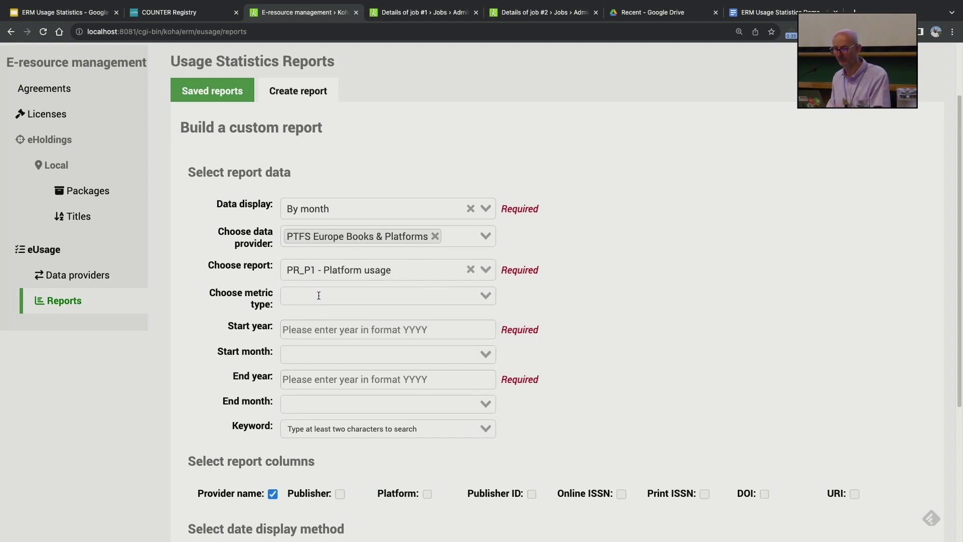
{"action": "left_click", "coordinate": [320, 296]}
{"action": "left_click", "coordinate": [338, 318]}
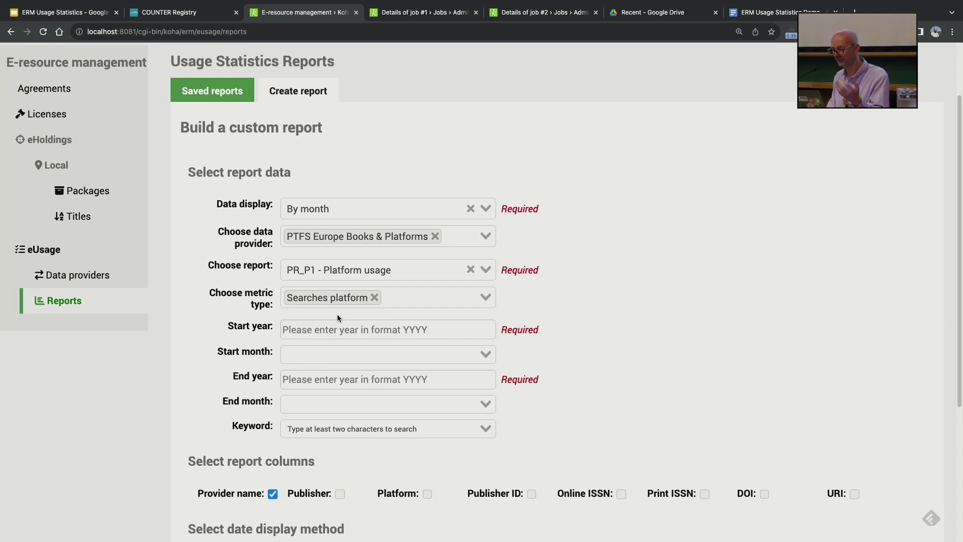
Set the report's start year to 2022 and its end year to 2023, leaving the start month empty.
{"action": "key", "text": "Tab"}
{"action": "type", "text": "2"}
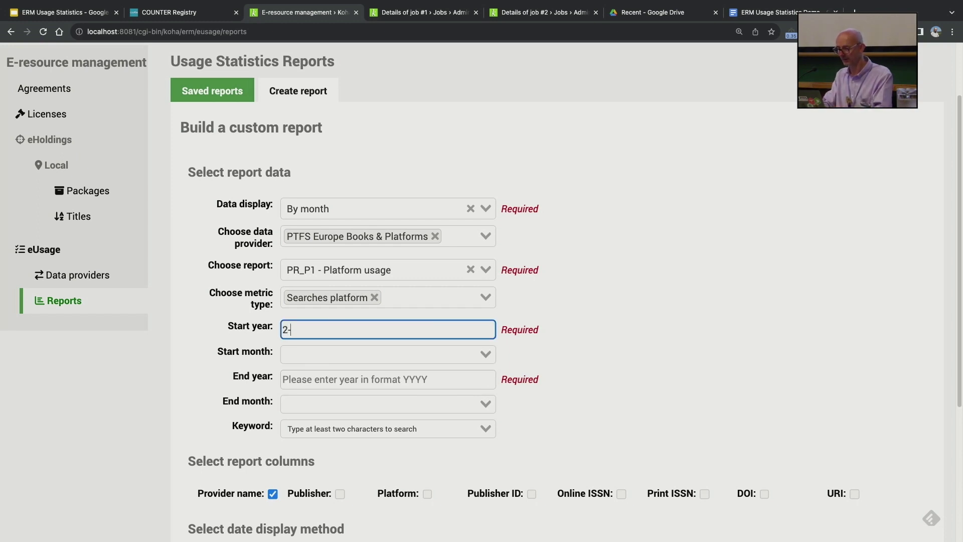
{"action": "type", "text": "022"}
{"action": "key", "text": "Tab"}
{"action": "key", "text": "Tab"}
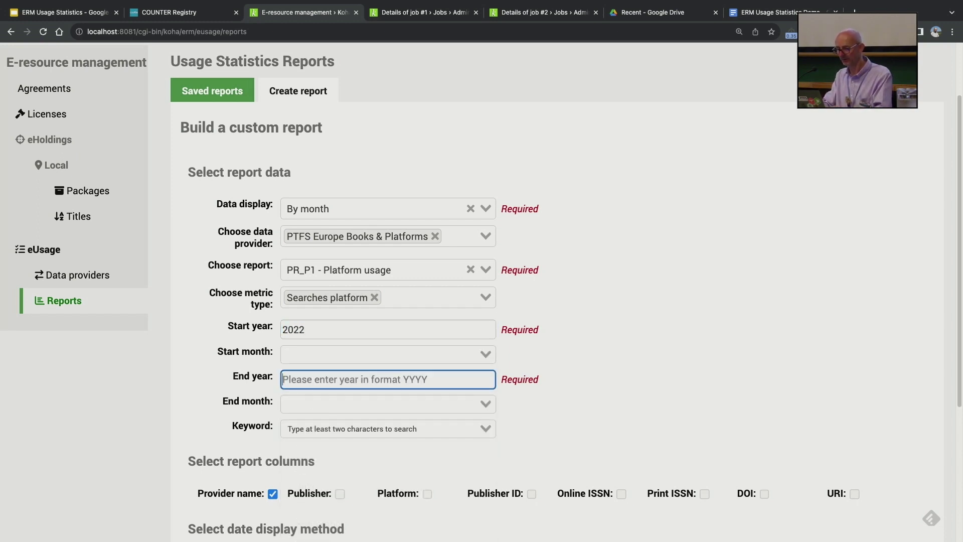
{"action": "type", "text": "2023"}
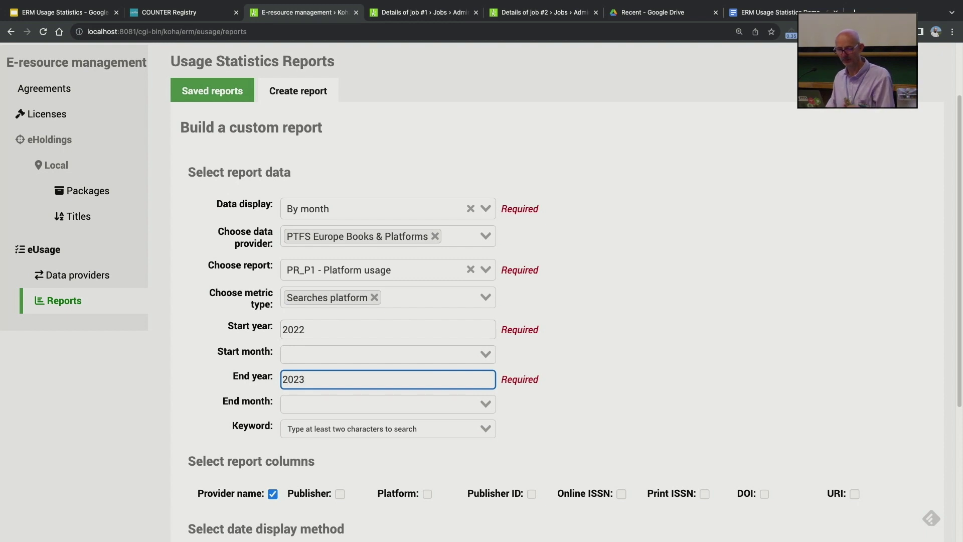
Review the report column choices and the date display method options for the custom report.
{"action": "scroll", "coordinate": [496, 286], "scroll_direction": "down", "scroll_amount": 1}
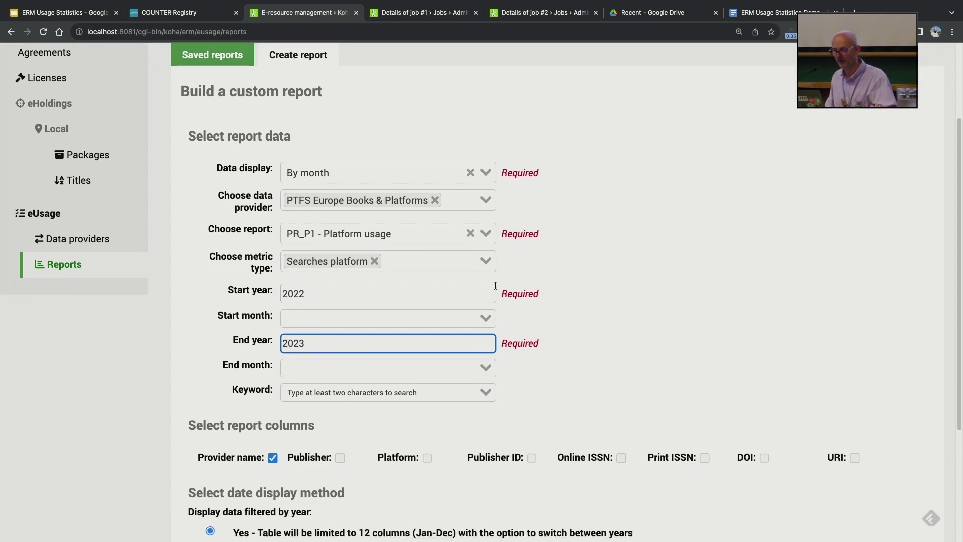
{"action": "scroll", "coordinate": [493, 283], "scroll_direction": "down", "scroll_amount": 3}
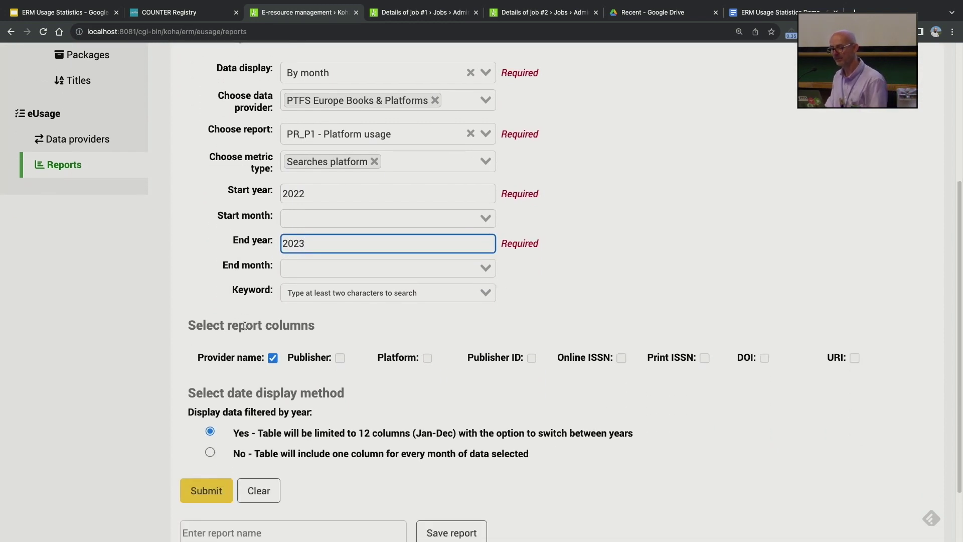
{"action": "scroll", "coordinate": [249, 301], "scroll_direction": "down", "scroll_amount": 2}
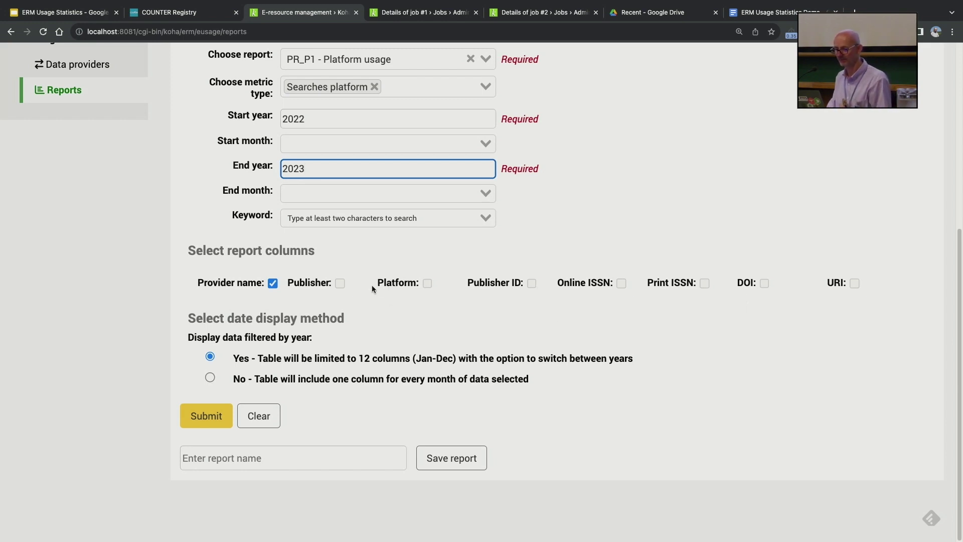
{"action": "left_click_drag", "start_coordinate": [228, 317], "coordinate": [354, 327]}
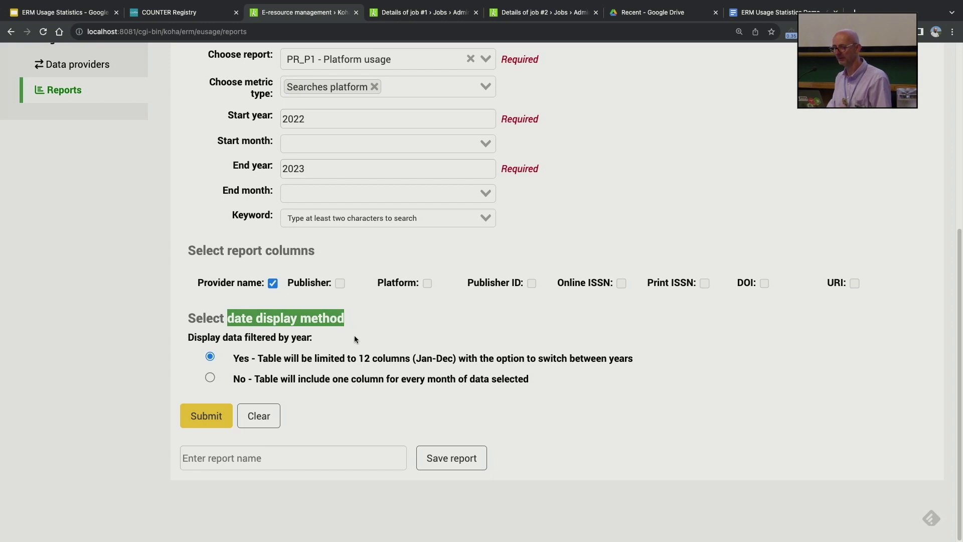
{"action": "scroll", "coordinate": [349, 325], "scroll_direction": "up", "scroll_amount": 1}
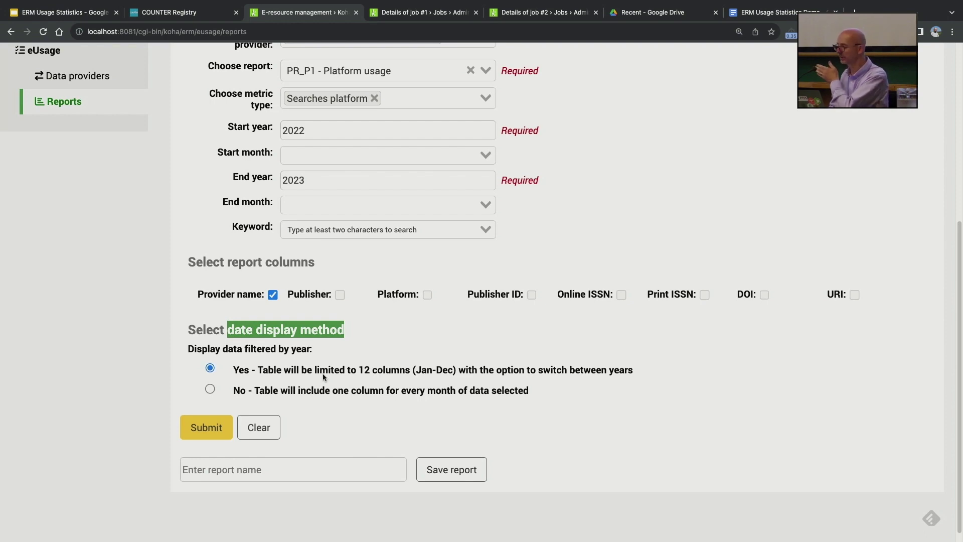
{"action": "scroll", "coordinate": [504, 347], "scroll_direction": "up", "scroll_amount": 5}
{"action": "scroll", "coordinate": [503, 348], "scroll_direction": "down", "scroll_amount": 5}
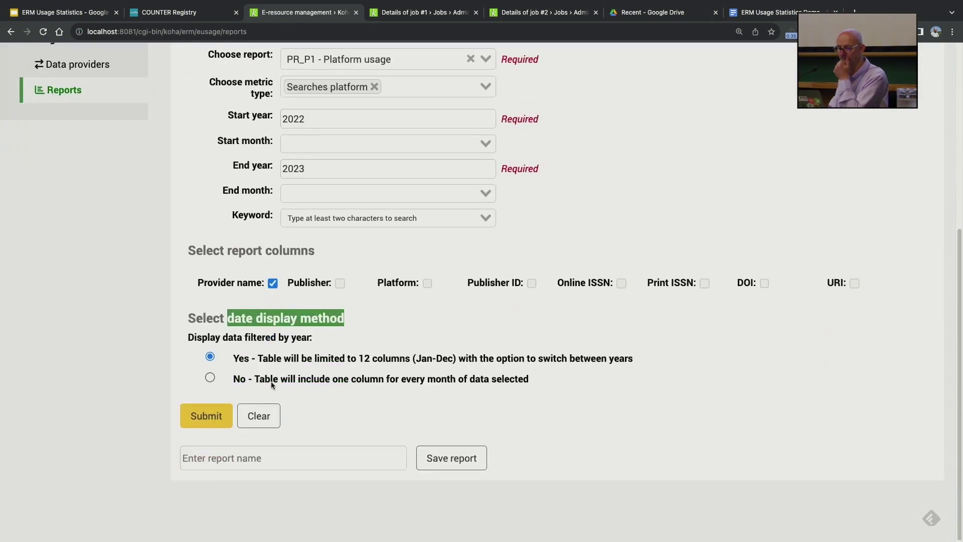
Submit the custom platform usage report for PTFS Europe Books & Platforms.
{"action": "left_click", "coordinate": [121, 314]}
{"action": "scroll", "coordinate": [120, 314], "scroll_direction": "up", "scroll_amount": 2}
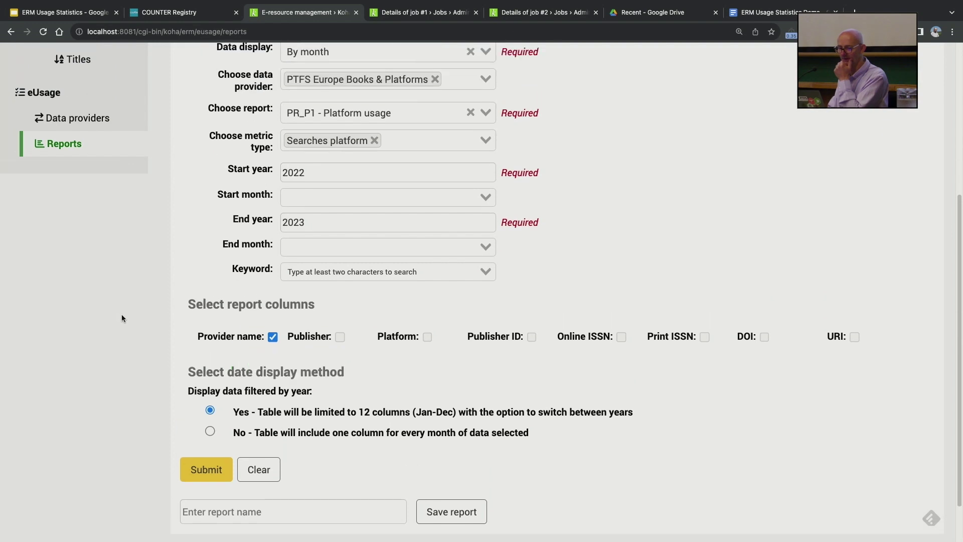
{"action": "left_click", "coordinate": [200, 466]}
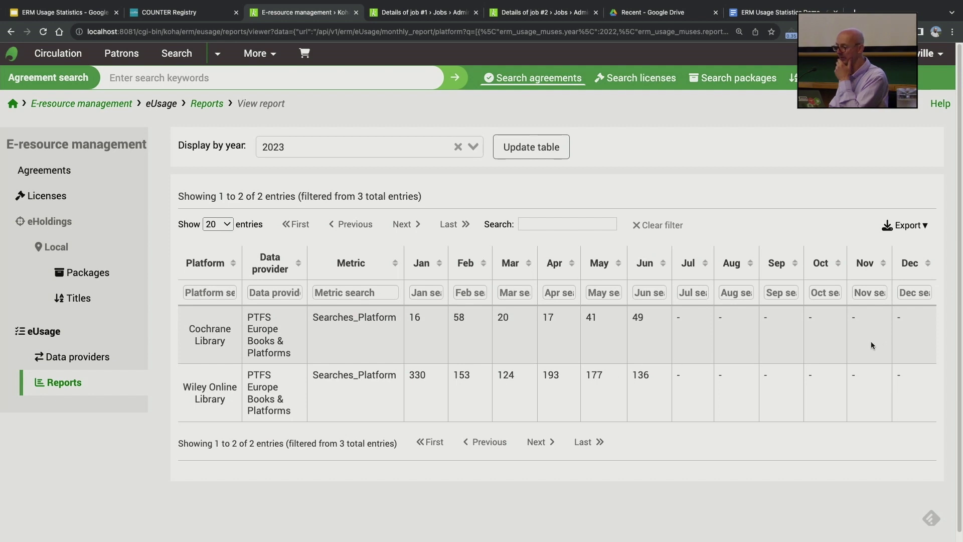
Update the report table to display the year 2022, and check which export formats are offered.
{"action": "left_click", "coordinate": [471, 147]}
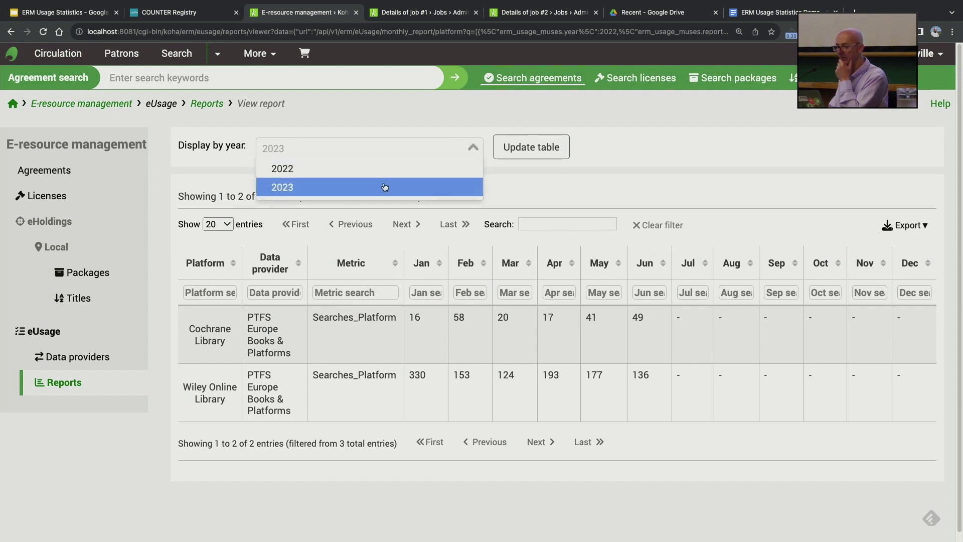
{"action": "left_click", "coordinate": [346, 171]}
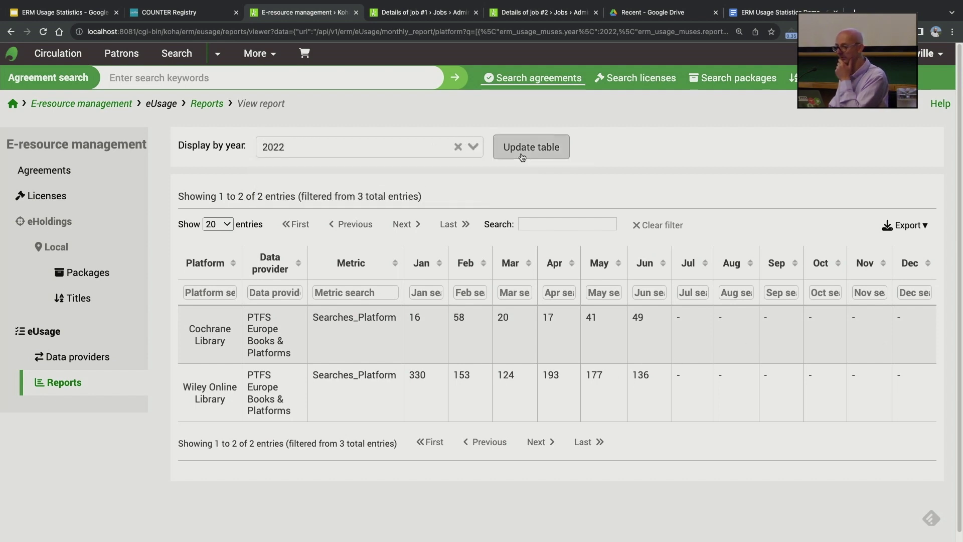
{"action": "left_click", "coordinate": [522, 156]}
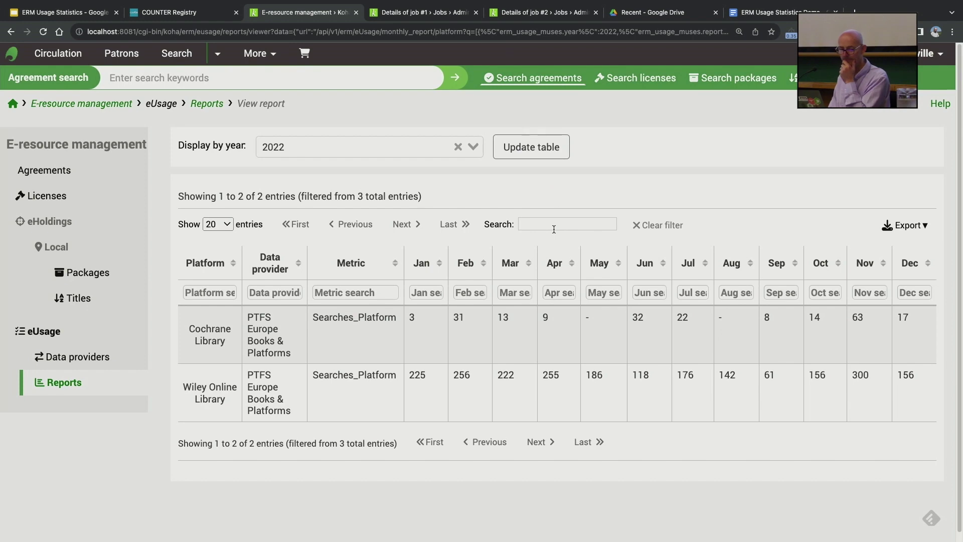
{"action": "left_click", "coordinate": [923, 226]}
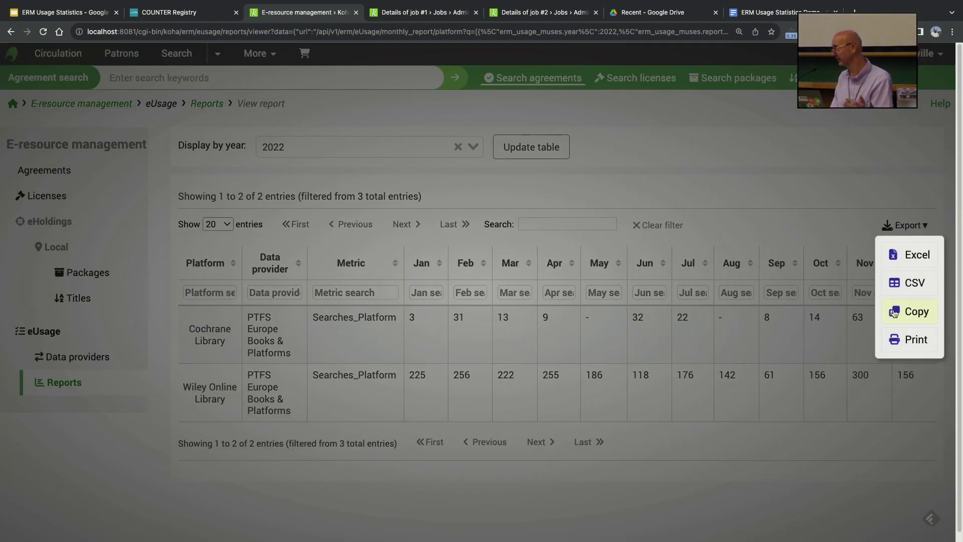
{"action": "left_click", "coordinate": [687, 179]}
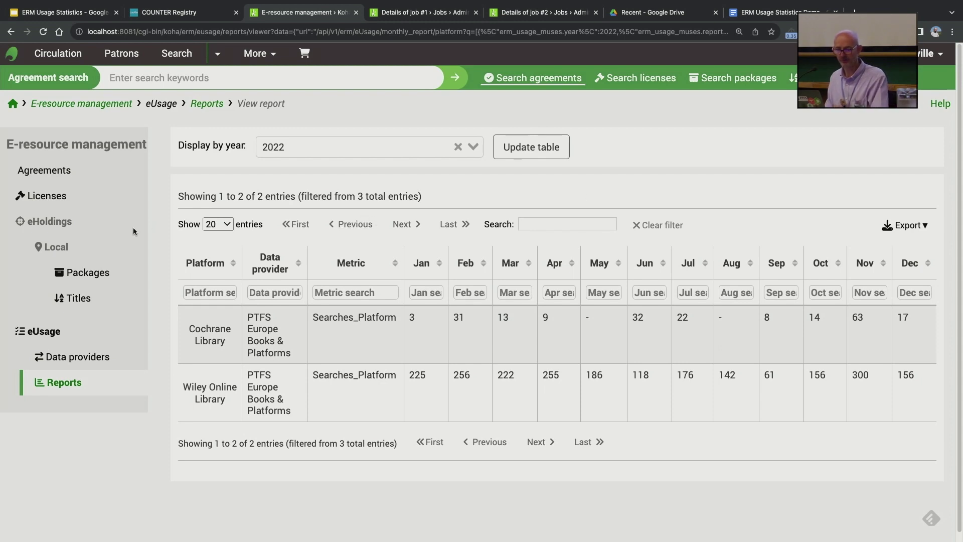
Start a new custom usage report and set its data display to By month with period total.
{"action": "left_click", "coordinate": [73, 382]}
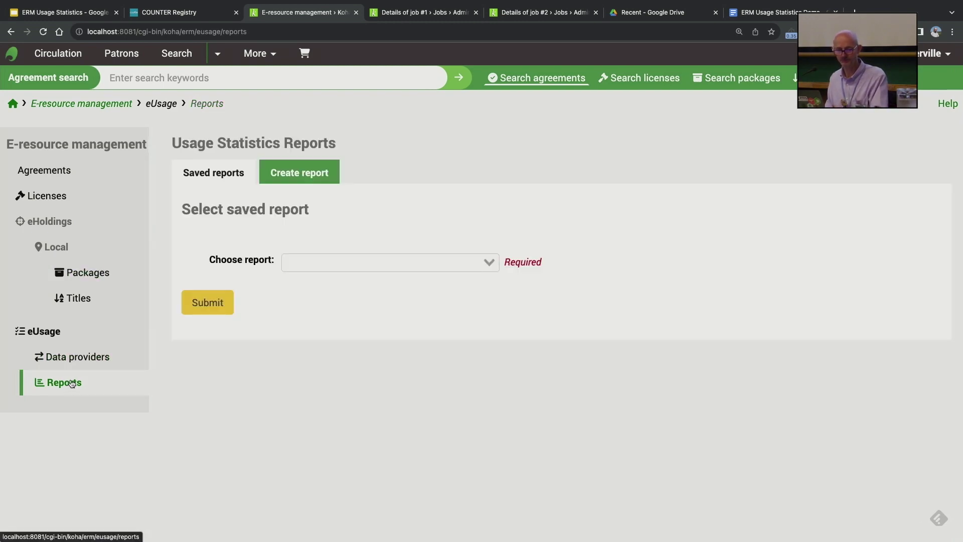
{"action": "left_click", "coordinate": [291, 175]}
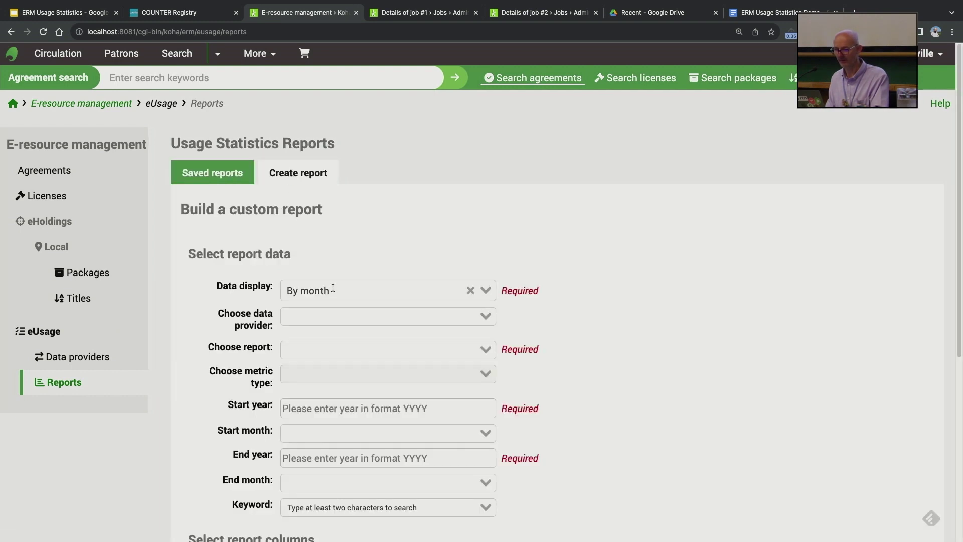
{"action": "scroll", "coordinate": [415, 227], "scroll_direction": "down", "scroll_amount": 3}
{"action": "left_click", "coordinate": [322, 139]}
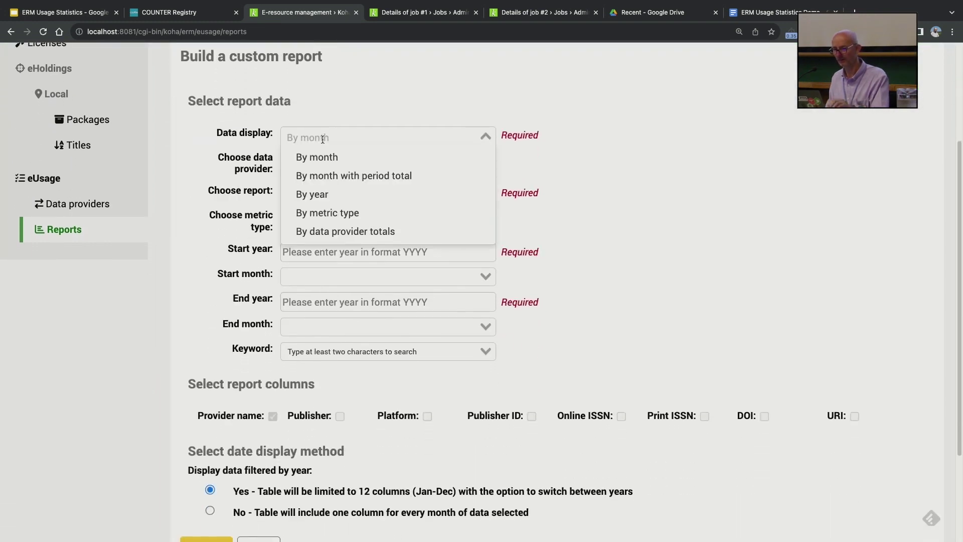
{"action": "left_click", "coordinate": [340, 180]}
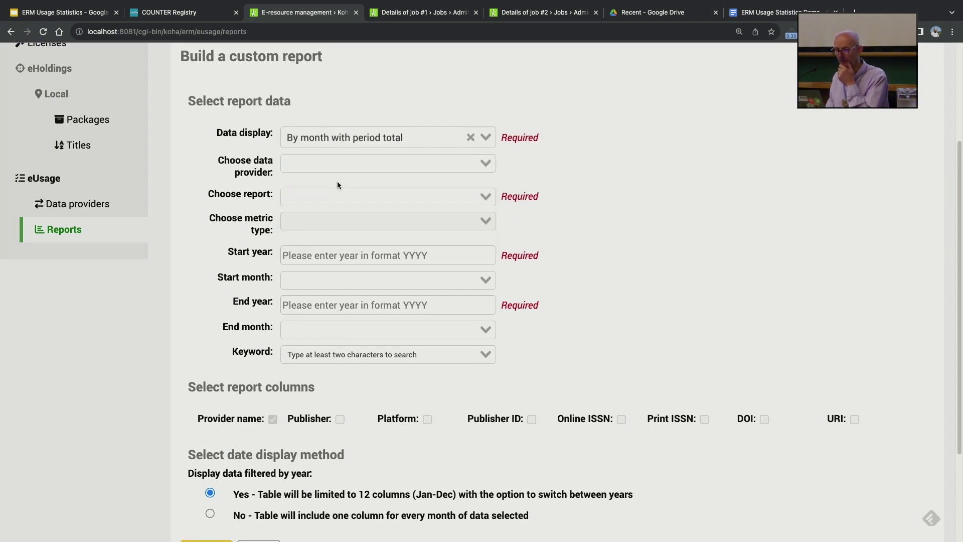
Set the data provider to PTFS Europe Multiple Reports and the report to TR_J1 - Journal requests (excluding OA_Gold), leaving the metric type empty.
{"action": "left_click", "coordinate": [346, 164]}
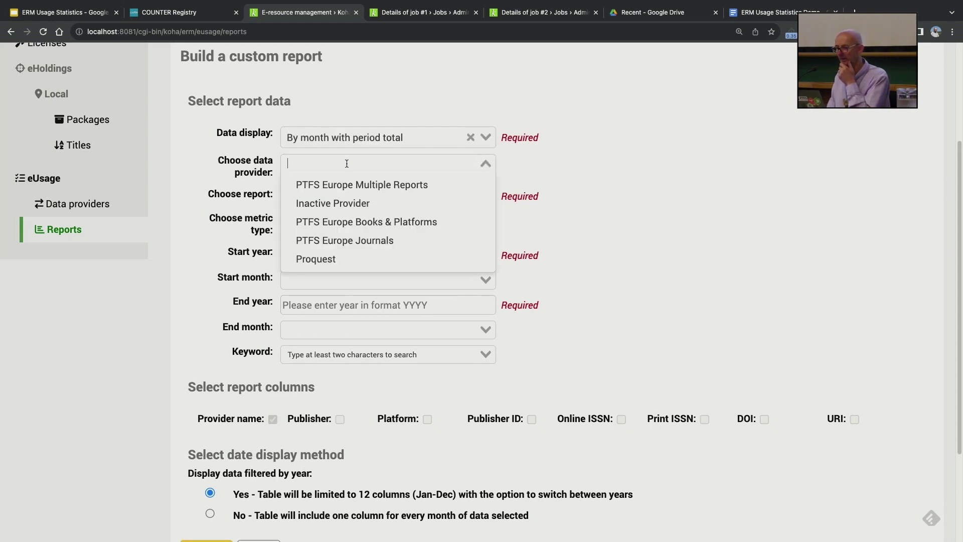
{"action": "left_click", "coordinate": [382, 189]}
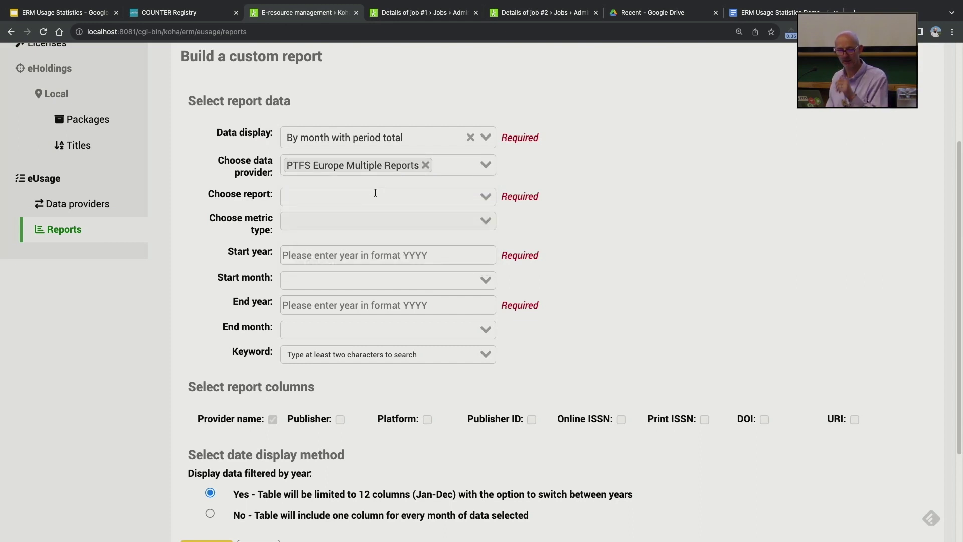
{"action": "left_click", "coordinate": [375, 193]}
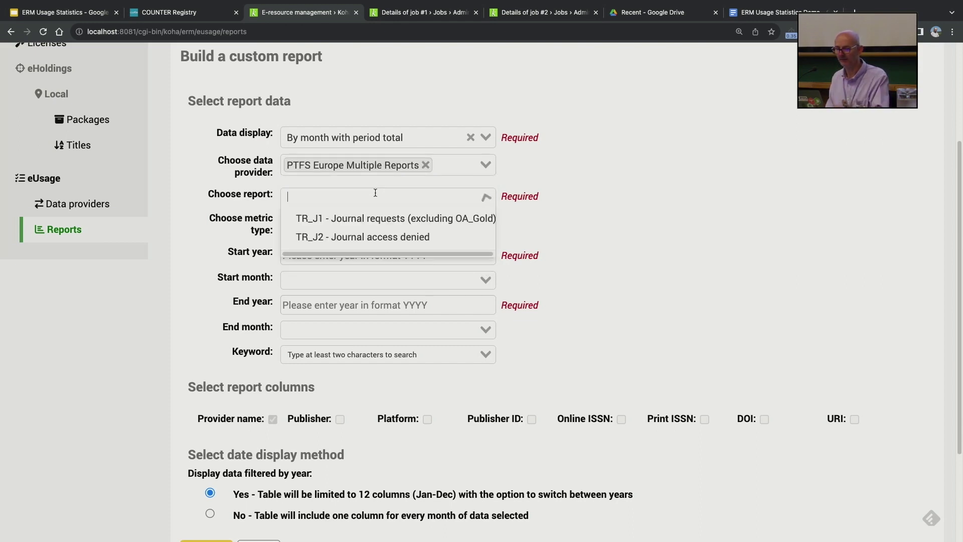
{"action": "left_click", "coordinate": [349, 220]}
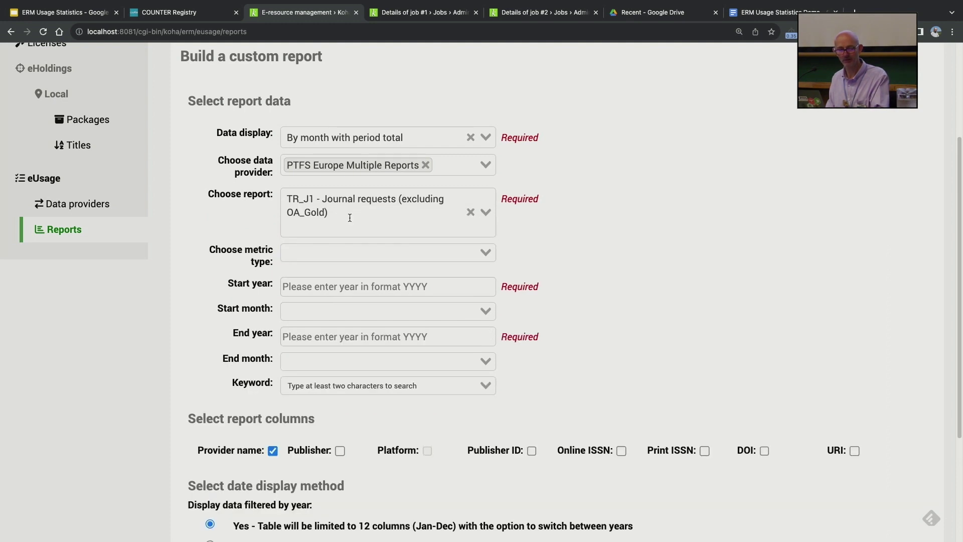
{"action": "left_click", "coordinate": [328, 257]}
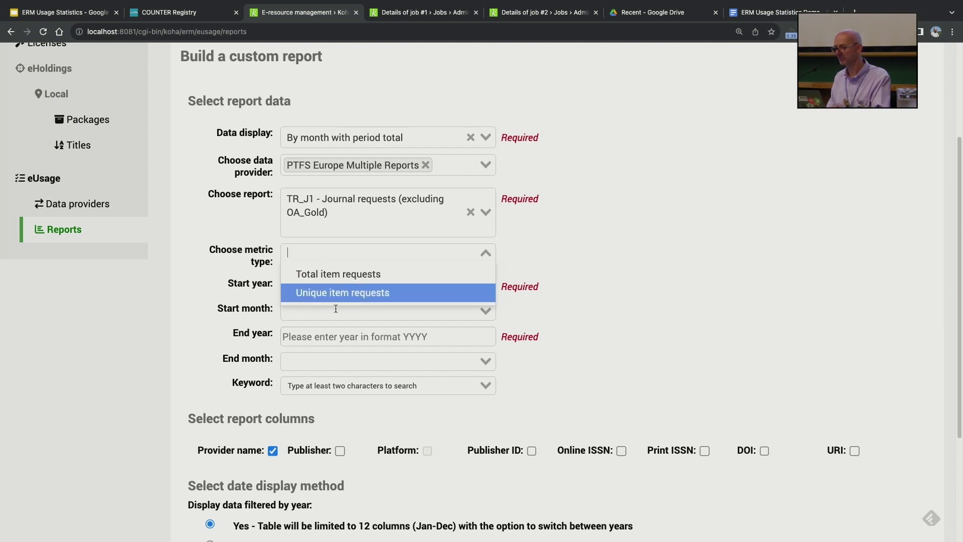
{"action": "left_click", "coordinate": [170, 274]}
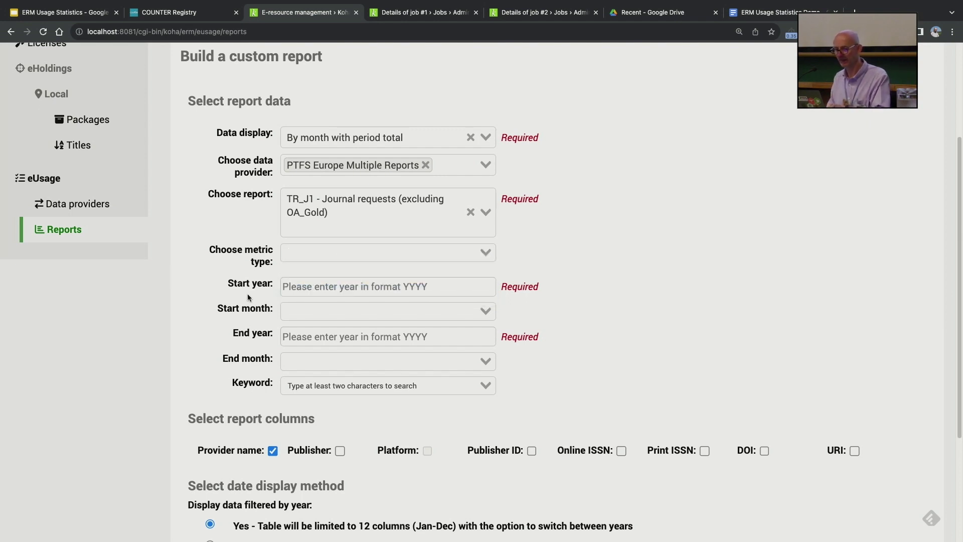
Set the journal report's start year to 2022 and end year to 2023, leaving the start month empty.
{"action": "left_click", "coordinate": [287, 286]}
{"action": "type", "text": "2022"}
{"action": "key", "text": "Tab"}
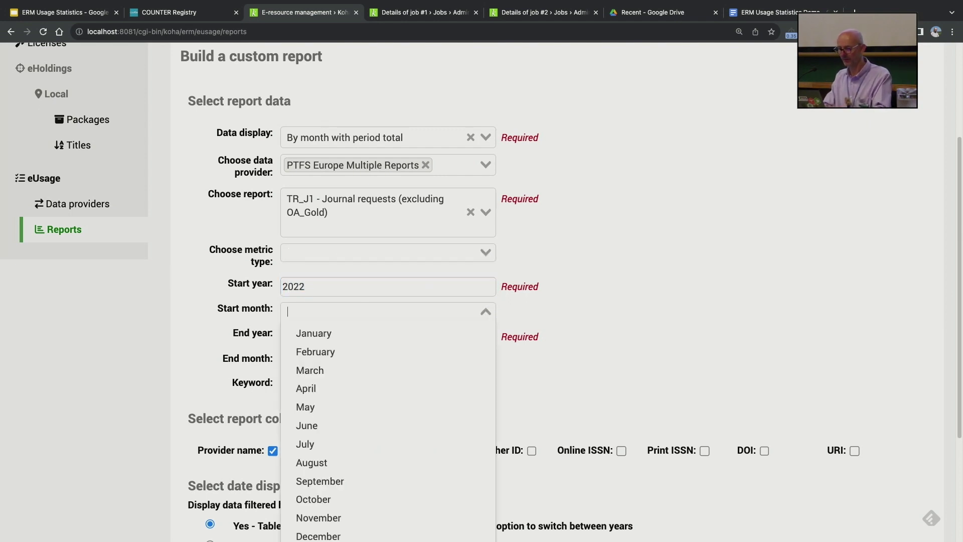
{"action": "key", "text": "Tab"}
{"action": "type", "text": "20"}
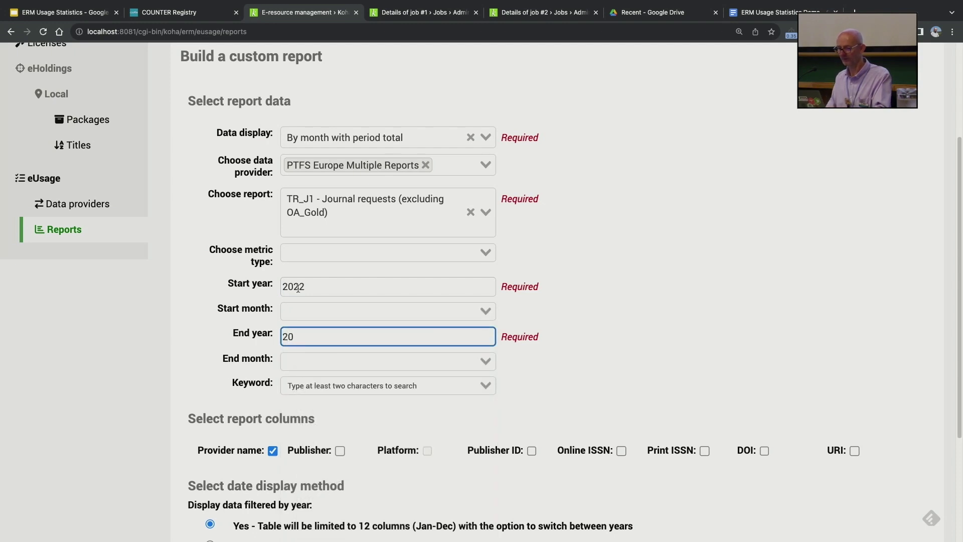
{"action": "type", "text": "23"}
Add the Online ISSN column to the journal requests report.
{"action": "scroll", "coordinate": [257, 285], "scroll_direction": "down", "scroll_amount": 1}
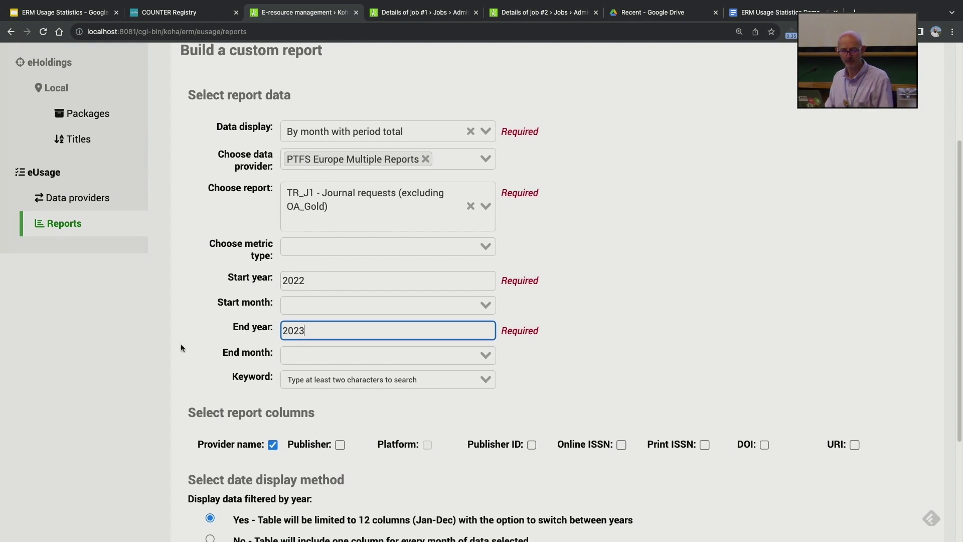
{"action": "scroll", "coordinate": [167, 354], "scroll_direction": "down", "scroll_amount": 3}
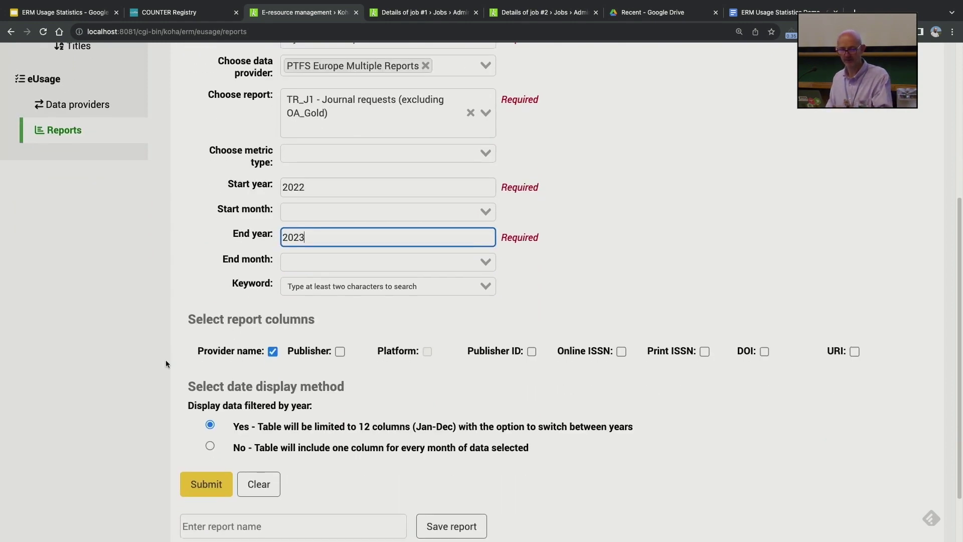
{"action": "scroll", "coordinate": [166, 360], "scroll_direction": "down", "scroll_amount": 2}
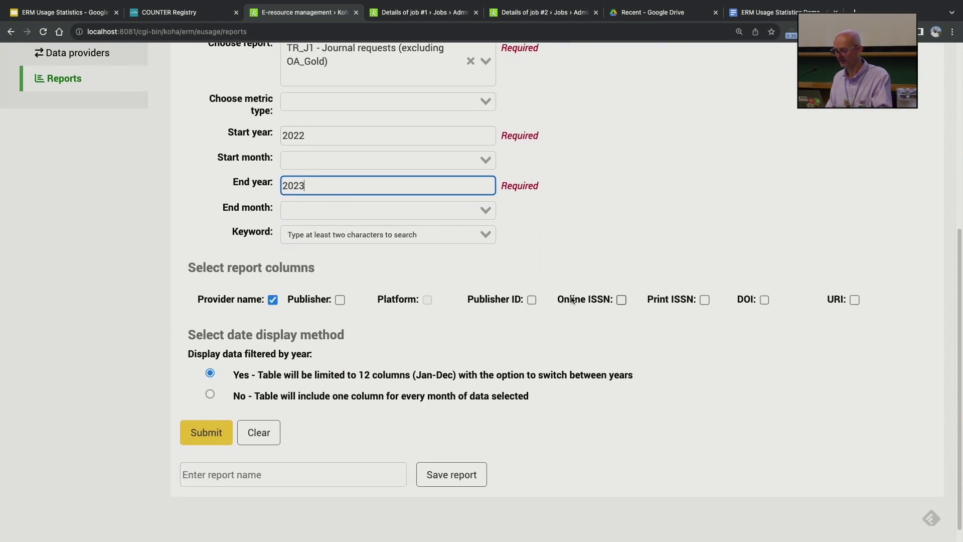
{"action": "left_click", "coordinate": [621, 299]}
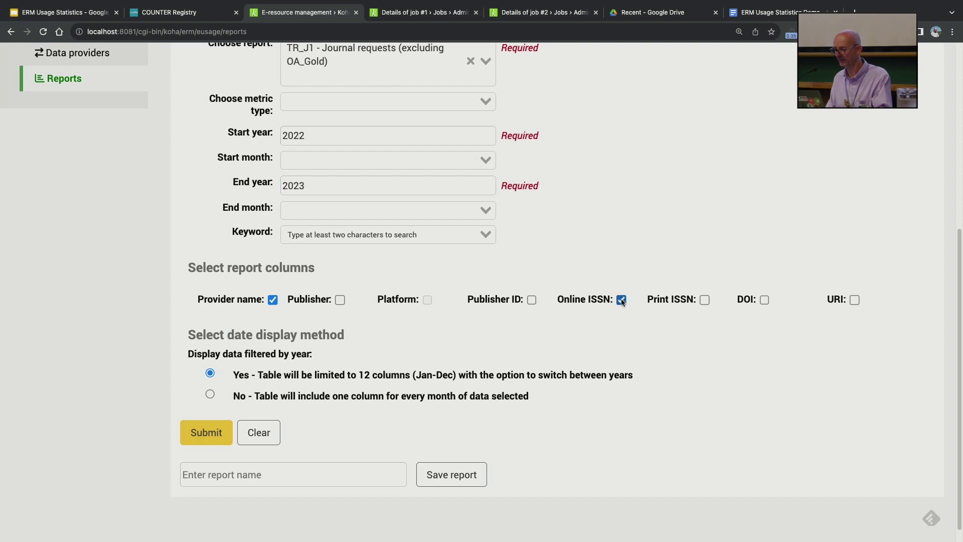
{"action": "scroll", "coordinate": [617, 326], "scroll_direction": "up", "scroll_amount": 4}
{"action": "scroll", "coordinate": [577, 321], "scroll_direction": "down", "scroll_amount": 4}
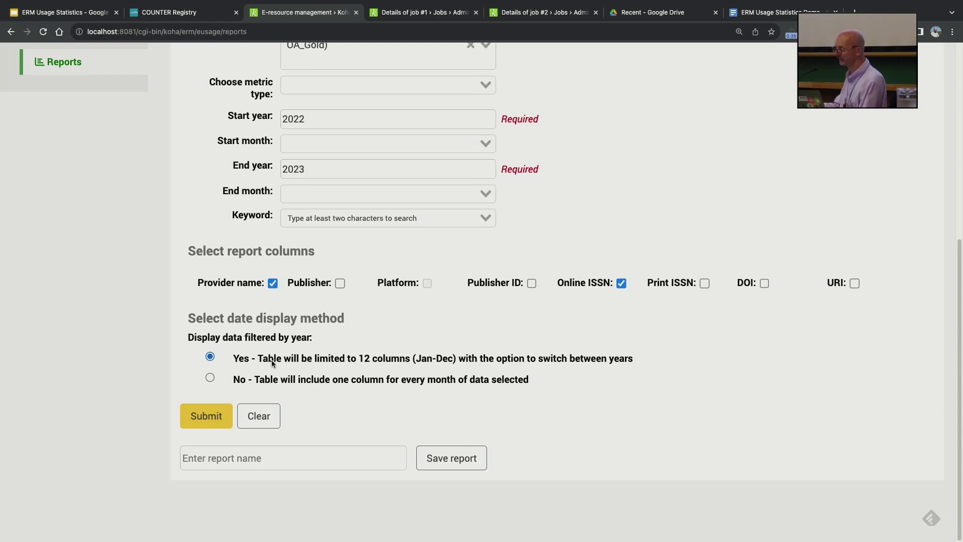
Choose one column for every month instead of filtering by year, and exclude July and August of both 2022 and 2023.
{"action": "left_click", "coordinate": [209, 379]}
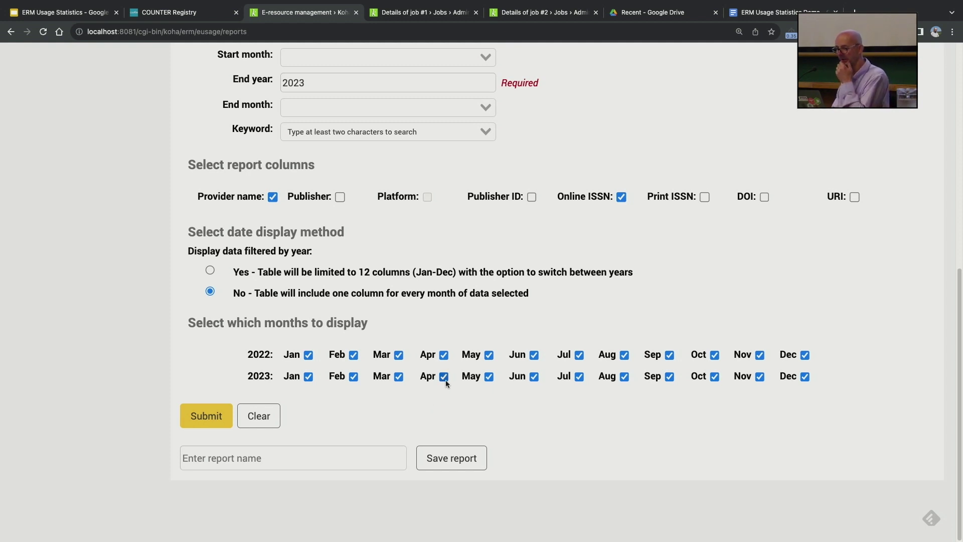
{"action": "left_click", "coordinate": [624, 355]}
{"action": "left_click", "coordinate": [625, 377]}
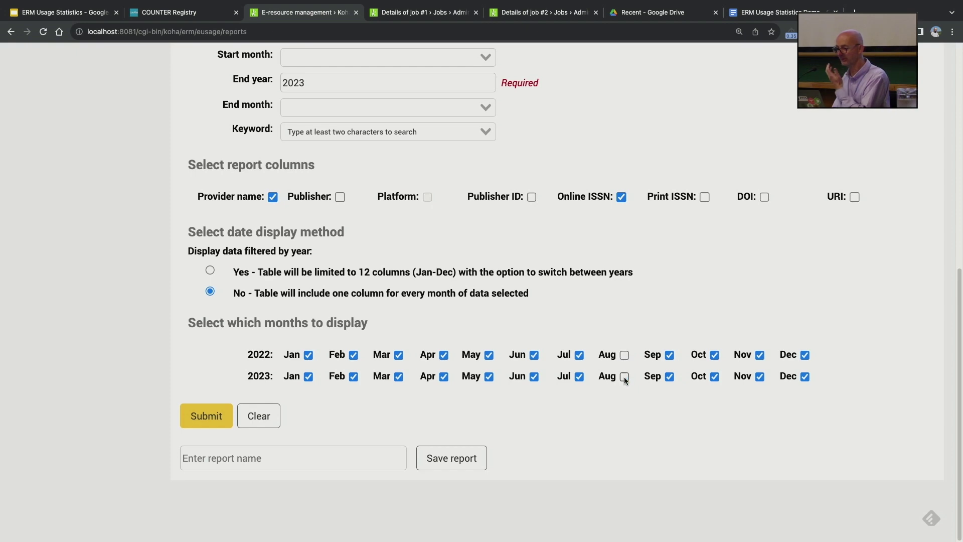
{"action": "left_click", "coordinate": [579, 355]}
{"action": "left_click", "coordinate": [579, 376]}
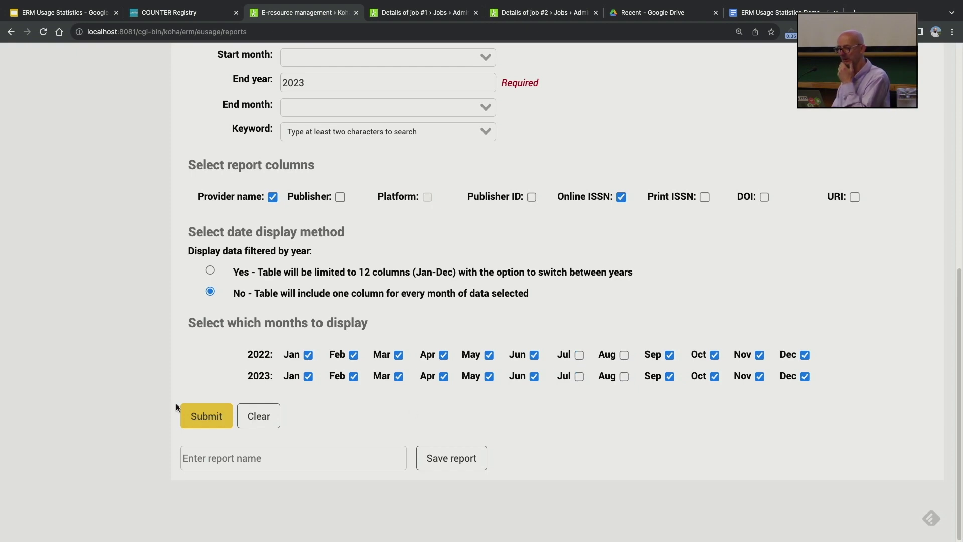
Submit the journal requests report and examine its monthly columns across to the period total.
{"action": "left_click", "coordinate": [205, 415]}
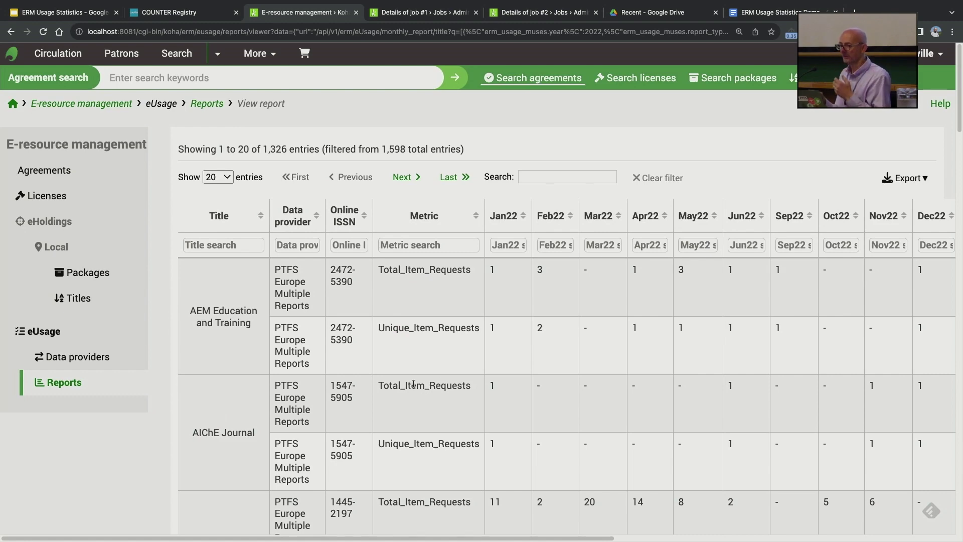
{"action": "scroll", "coordinate": [492, 316], "scroll_direction": "down", "scroll_amount": 3}
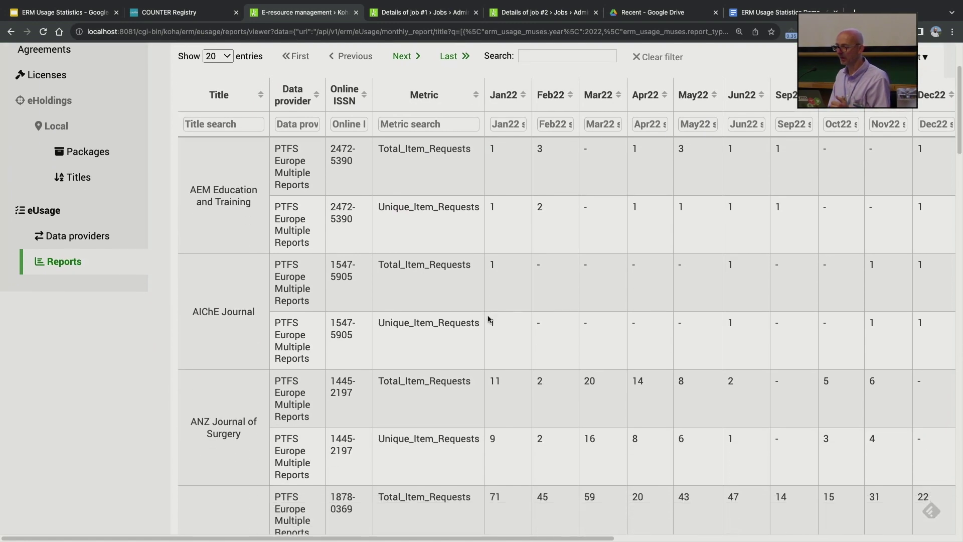
{"action": "scroll", "coordinate": [499, 303], "scroll_direction": "up", "scroll_amount": 3}
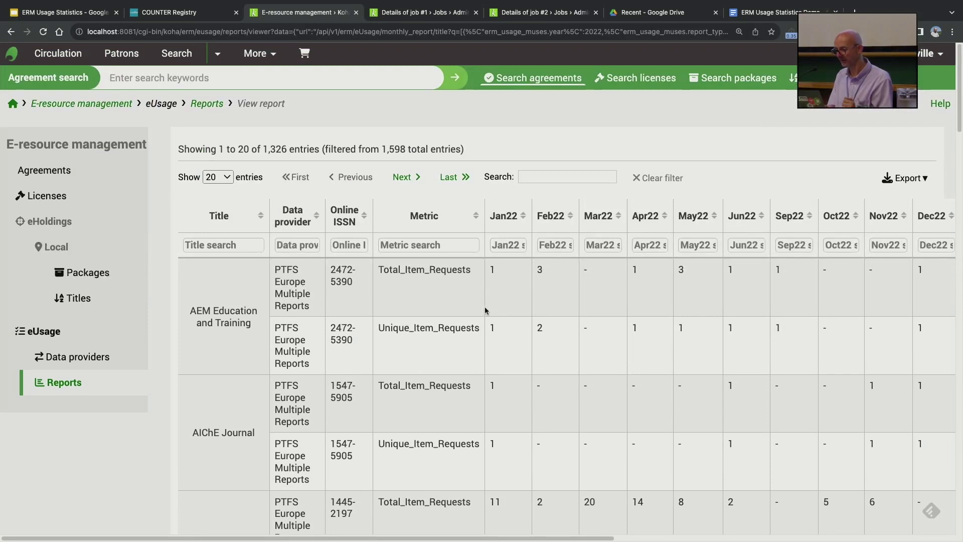
{"action": "scroll", "coordinate": [485, 310], "scroll_direction": "right", "scroll_amount": 7}
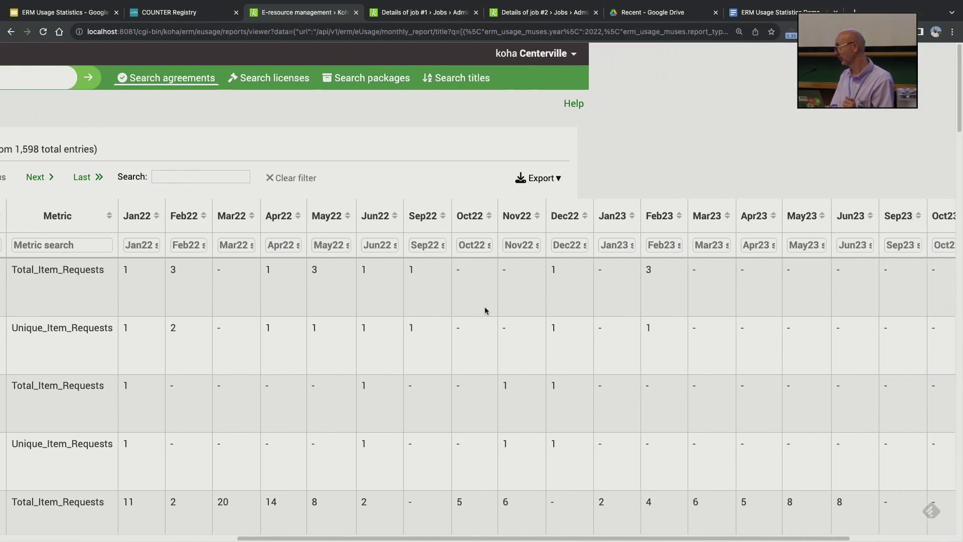
{"action": "scroll", "coordinate": [484, 310], "scroll_direction": "right", "scroll_amount": 3}
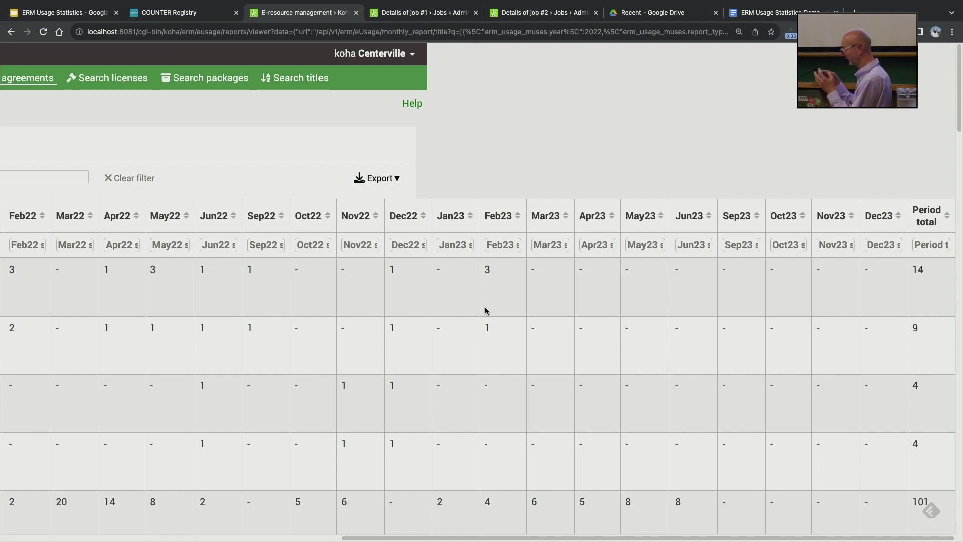
{"action": "scroll", "coordinate": [484, 310], "scroll_direction": "left", "scroll_amount": 10}
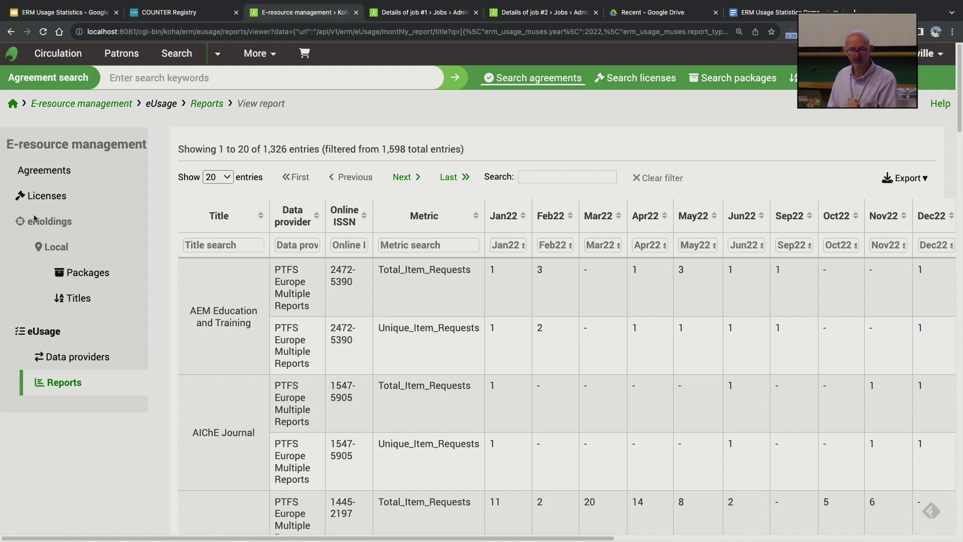
Start a new custom usage statistics report with its data displayed by year.
{"action": "left_click", "coordinate": [77, 383]}
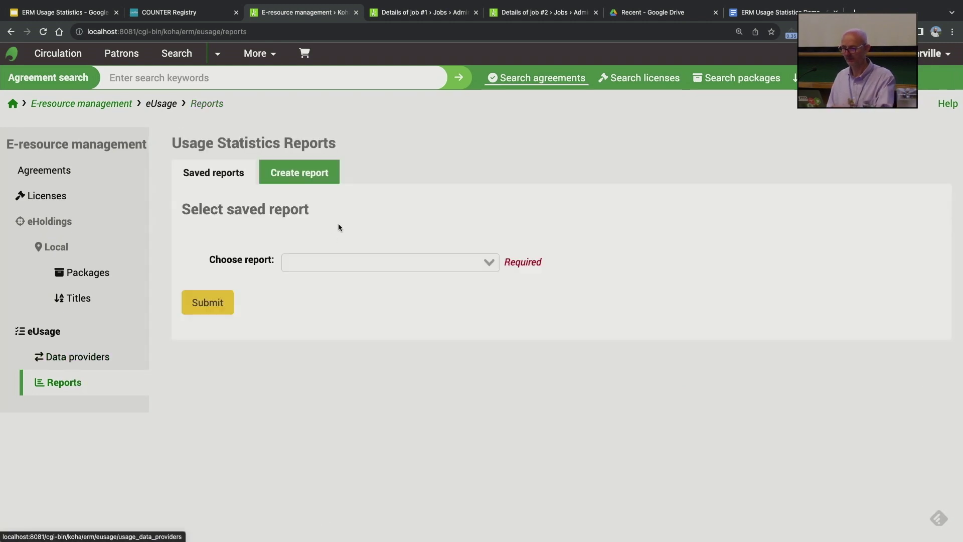
{"action": "left_click", "coordinate": [307, 176]}
{"action": "scroll", "coordinate": [317, 285], "scroll_direction": "down", "scroll_amount": 3}
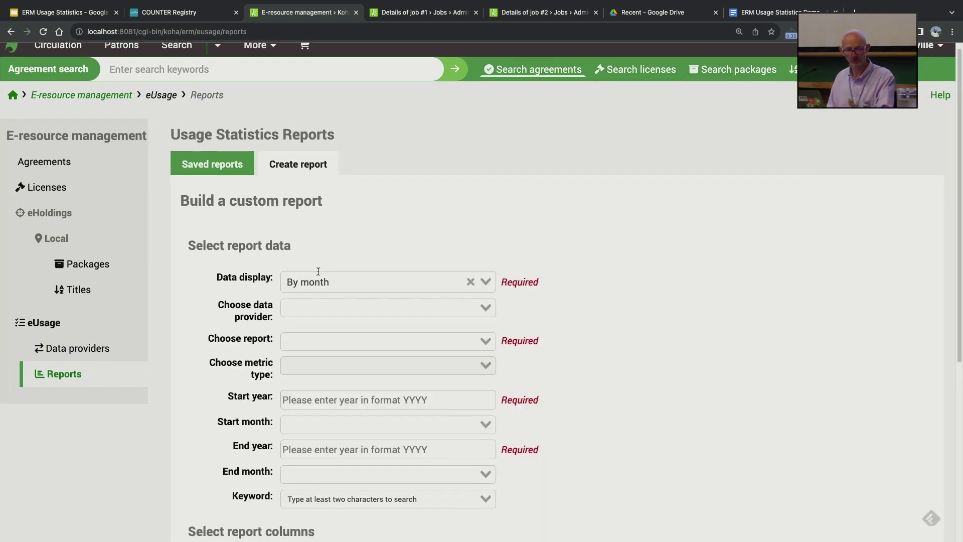
{"action": "left_click", "coordinate": [317, 224]}
{"action": "left_click", "coordinate": [318, 282]}
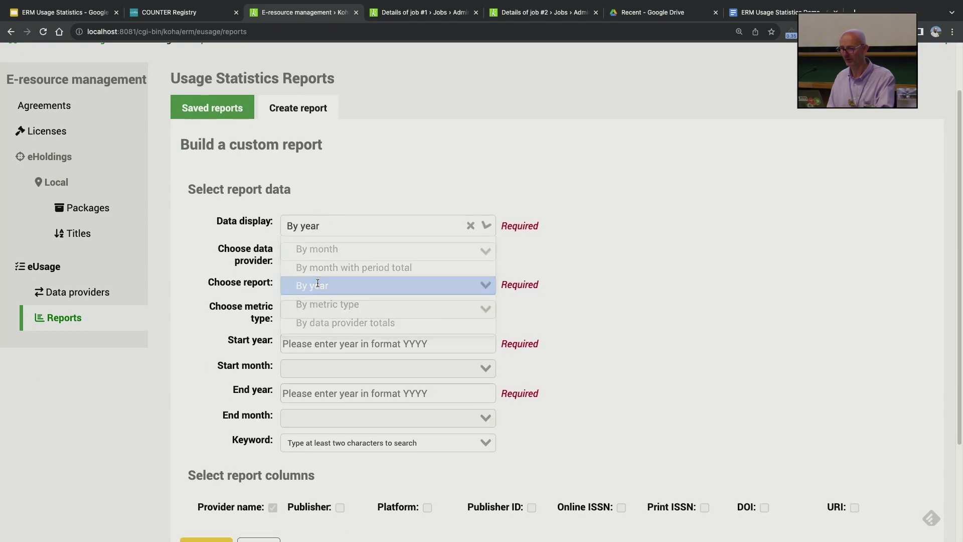
Choose PTFS Europe Books & Platforms as the data provider and TR_B1 - Book requests (excluding OA_Gold) as the report.
{"action": "left_click", "coordinate": [307, 252]}
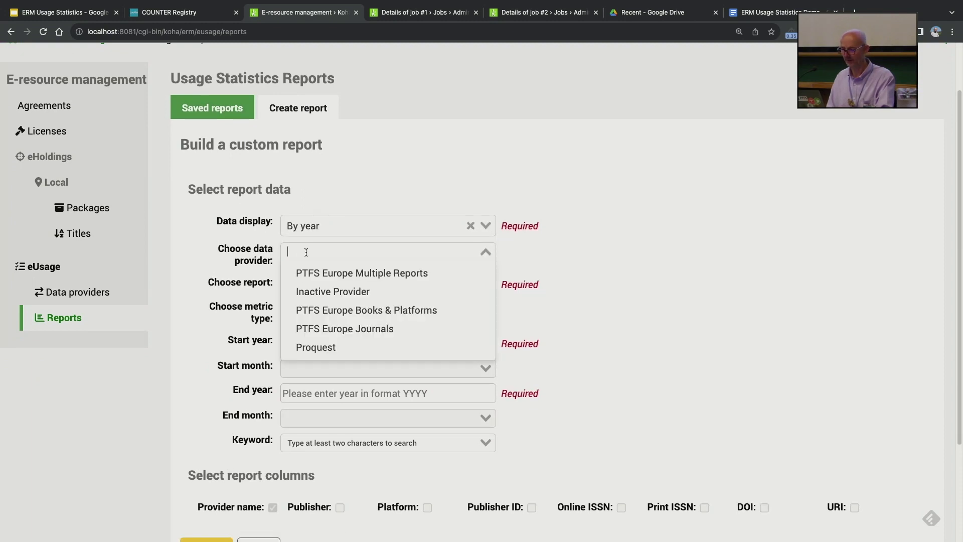
{"action": "left_click", "coordinate": [316, 313]}
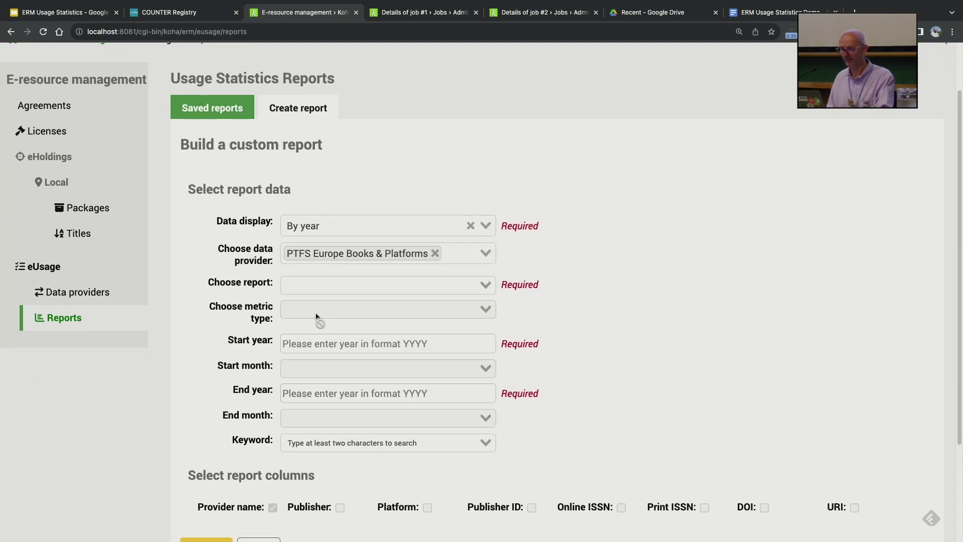
{"action": "left_click", "coordinate": [300, 285]}
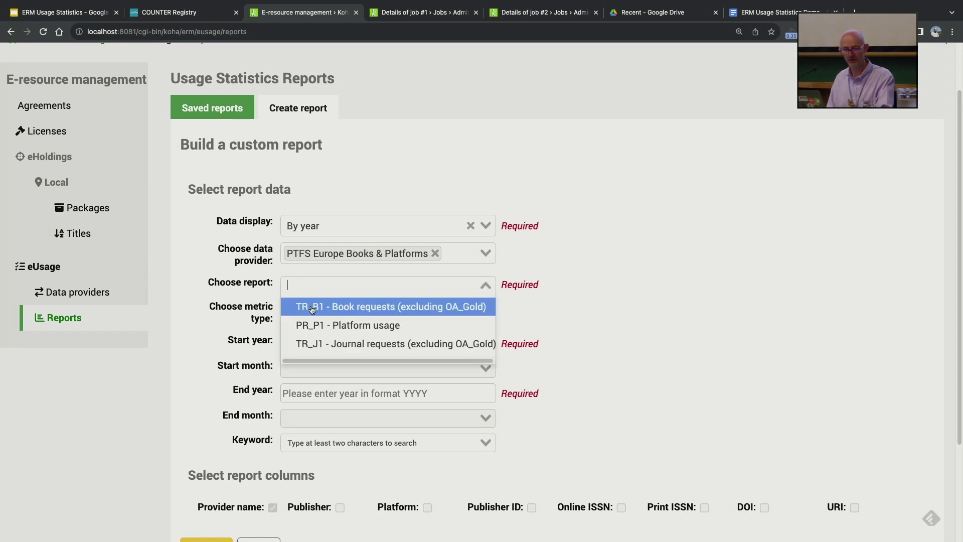
{"action": "left_click", "coordinate": [311, 307]}
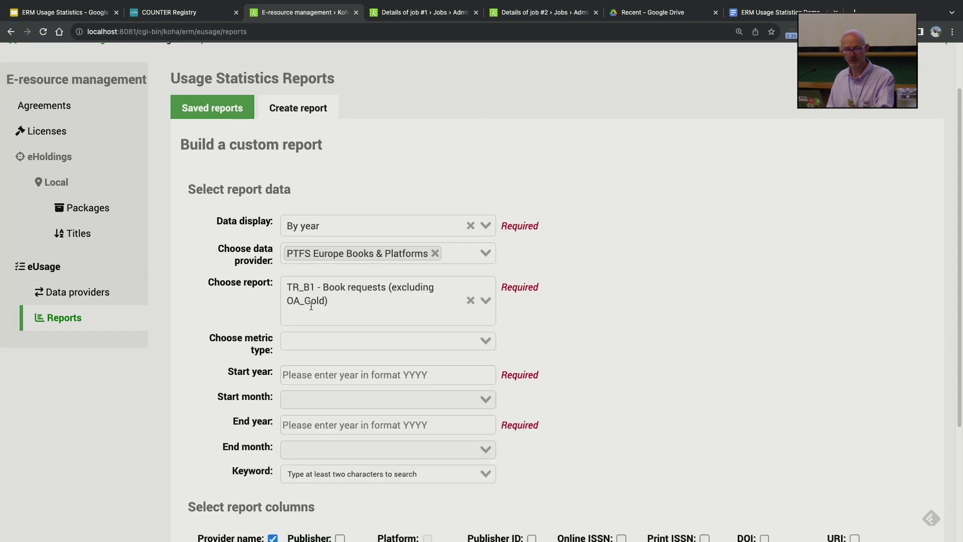
Set the book requests report's start year to 2022 and end year to 2023, leaving the start month empty.
{"action": "left_click", "coordinate": [320, 376]}
{"action": "type", "text": "2022"}
{"action": "key", "text": "Tab"}
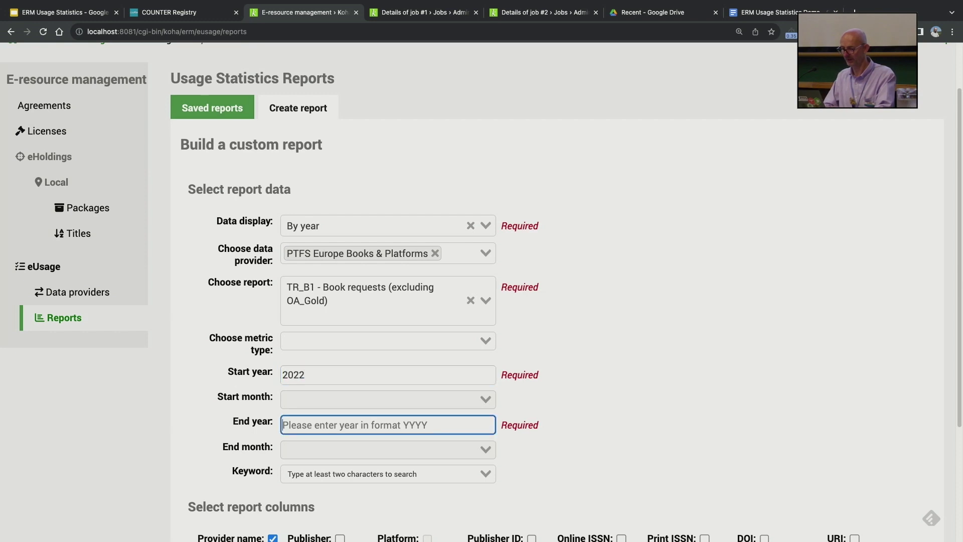
{"action": "key", "text": "Tab"}
{"action": "left_click", "coordinate": [291, 425]}
{"action": "type", "text": "2023"}
Save the custom book requests report under the name Annual eBook Summary.
{"action": "scroll", "coordinate": [326, 361], "scroll_direction": "down", "scroll_amount": 3}
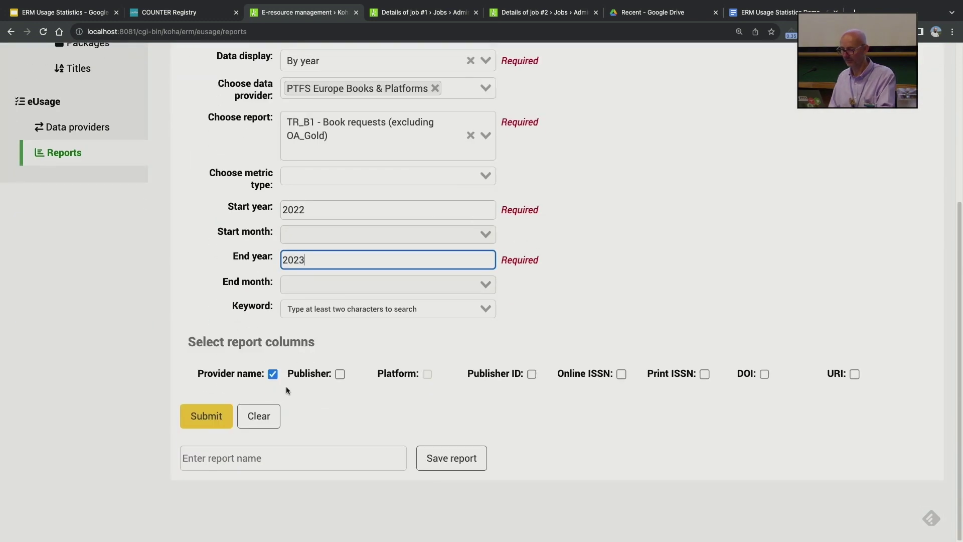
{"action": "left_click", "coordinate": [232, 458]}
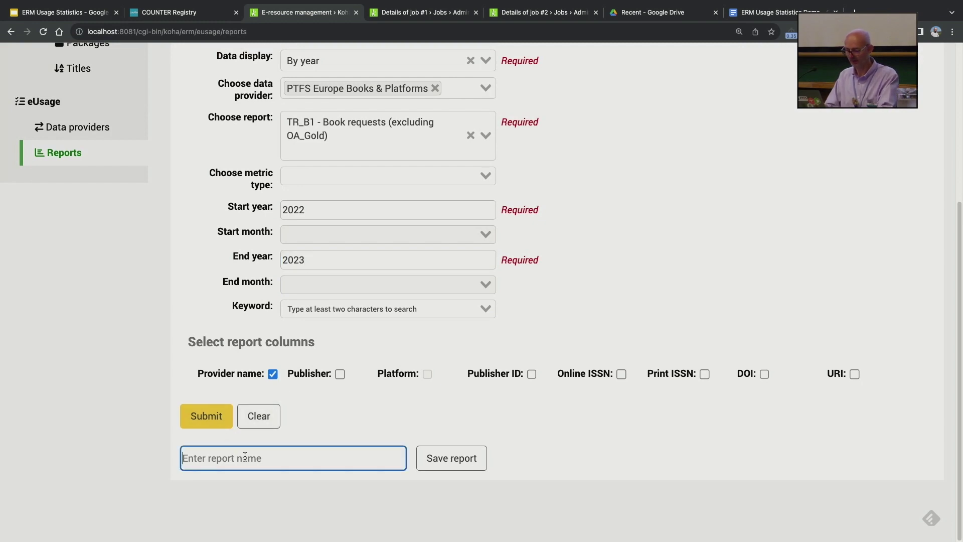
{"action": "type", "text": "Annual e"}
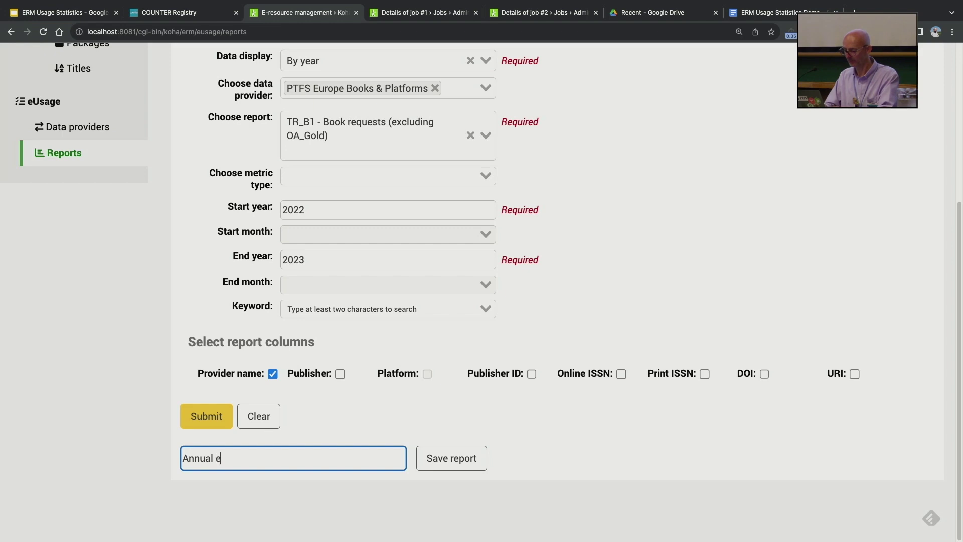
{"action": "type", "text": "Book Summary"}
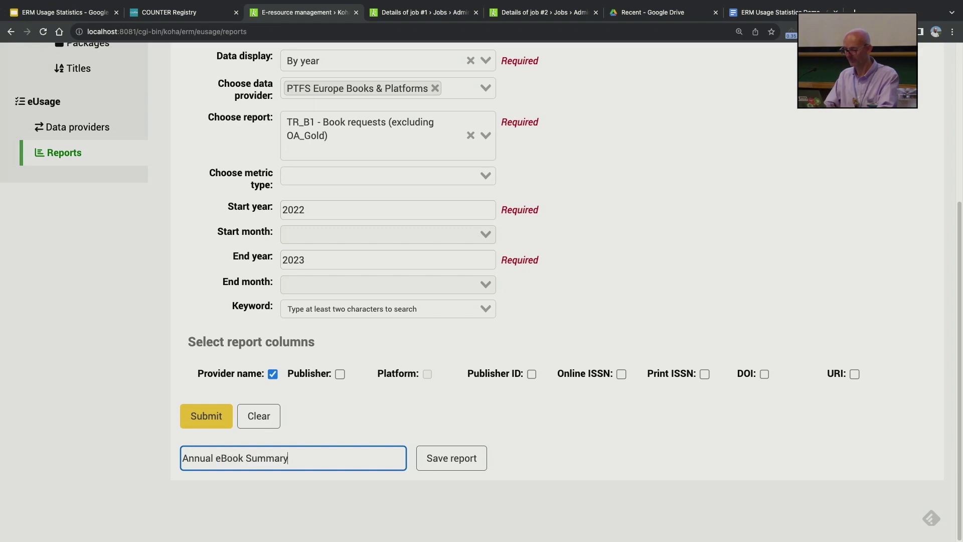
{"action": "left_click", "coordinate": [459, 458]}
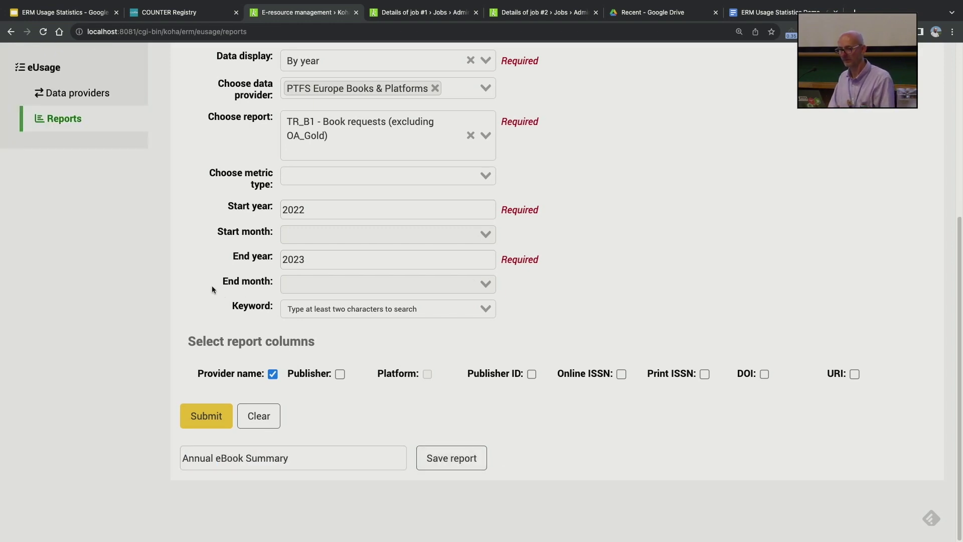
Look through the list of saved usage reports without choosing one.
{"action": "scroll", "coordinate": [201, 301], "scroll_direction": "down", "scroll_amount": 6}
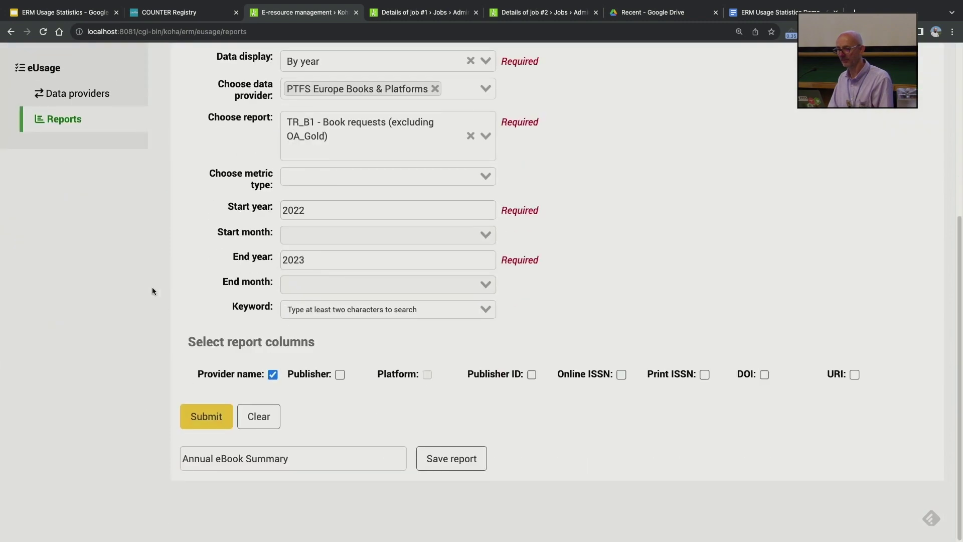
{"action": "scroll", "coordinate": [145, 311], "scroll_direction": "up", "scroll_amount": 5}
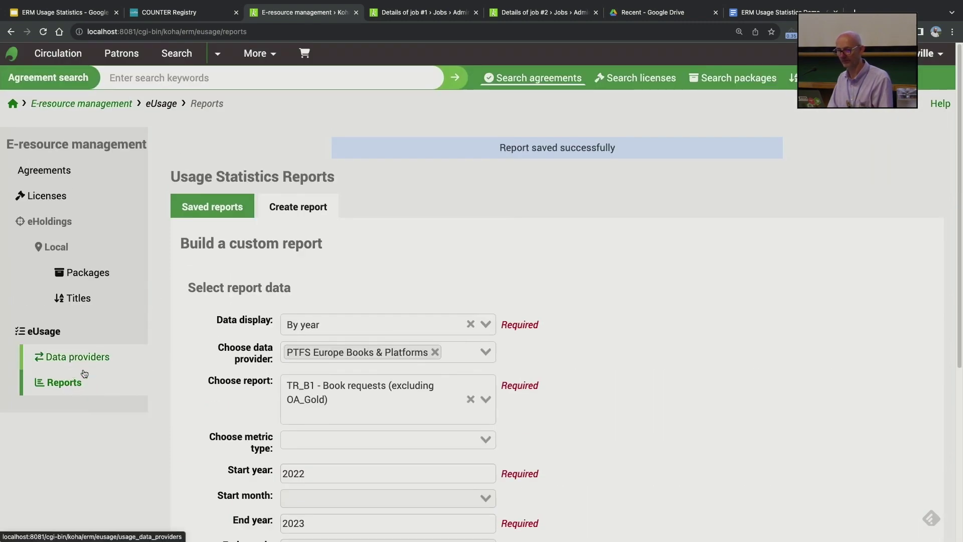
{"action": "left_click", "coordinate": [204, 210]}
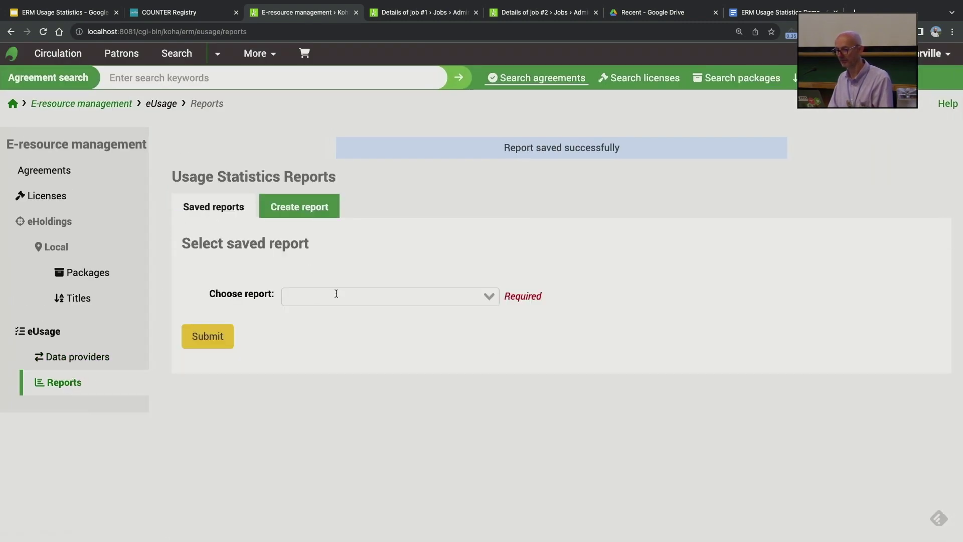
{"action": "left_click", "coordinate": [336, 295]}
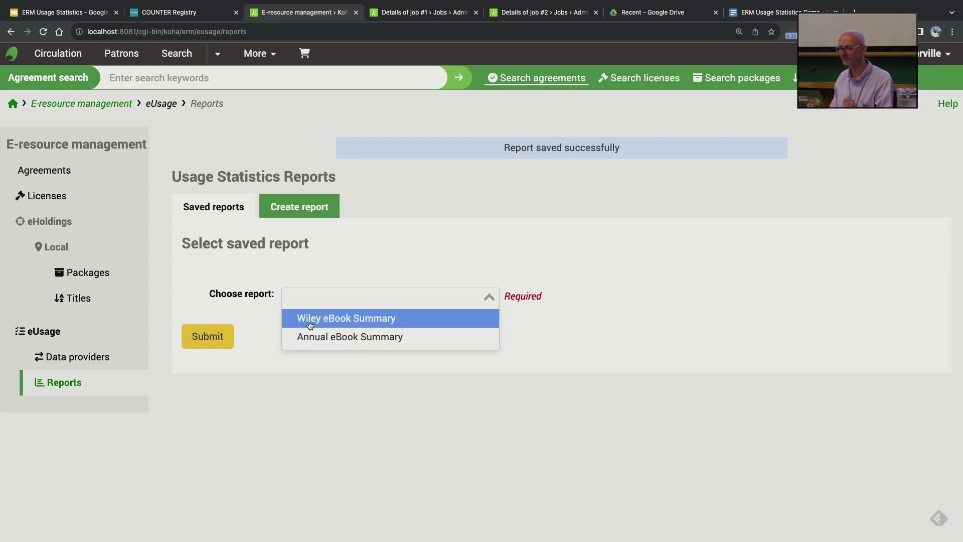
{"action": "left_click", "coordinate": [501, 251]}
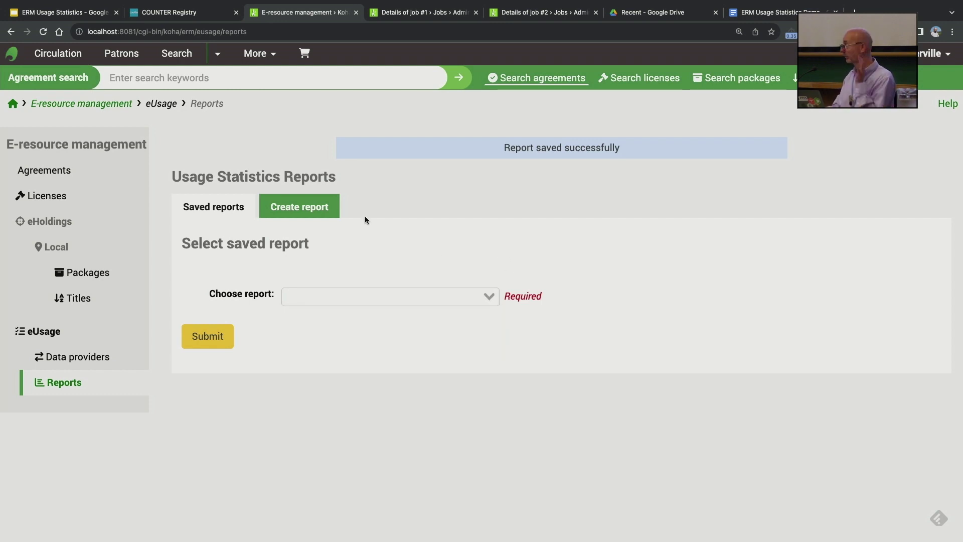
Switch to the ERM Usage Statistics presentation in Google Slides and start its full-screen slideshow.
{"action": "left_click", "coordinate": [70, 15]}
{"action": "key", "text": "super+Return"}
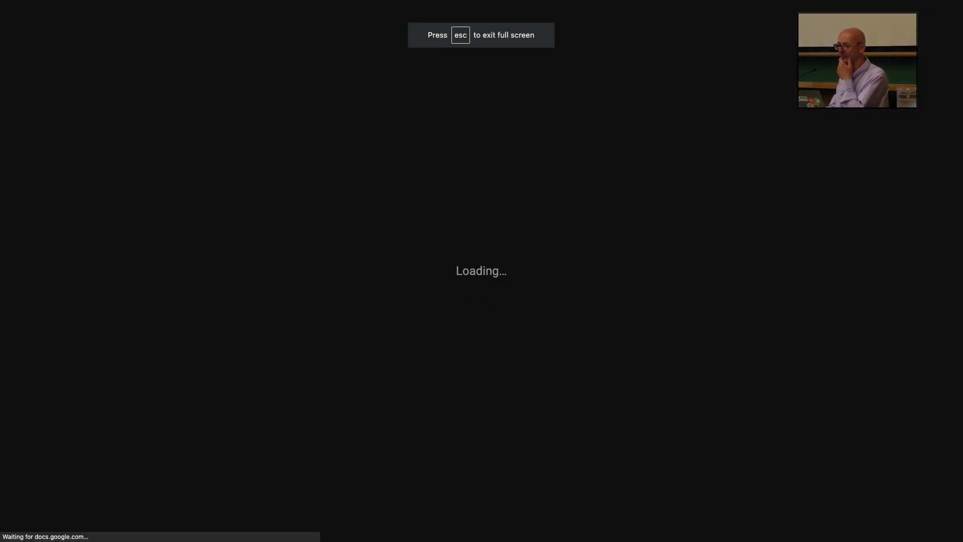